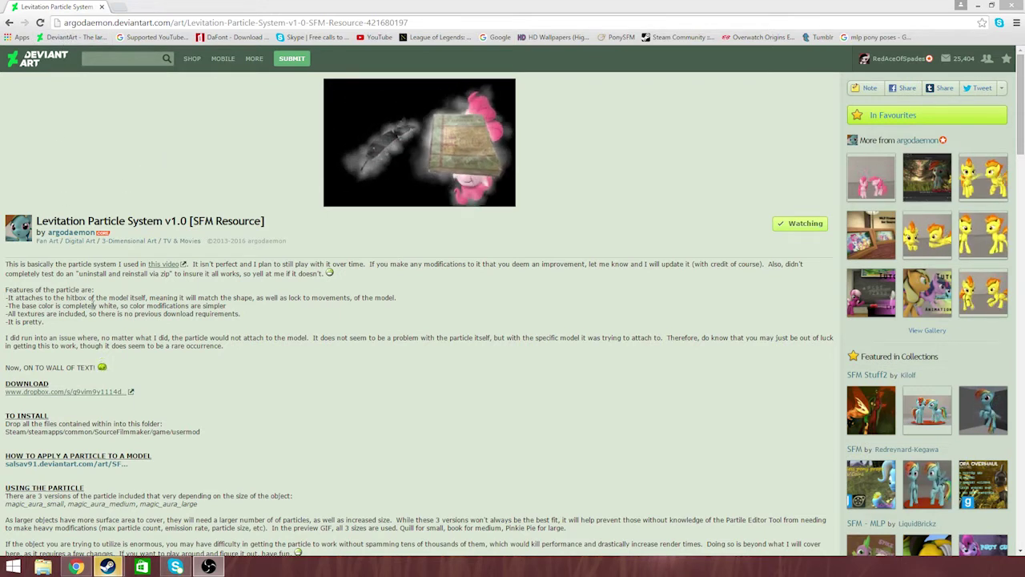
Download magic_aura_particle.zip from Dropbox and drag it onto the desktop as magic_aura_particle (2).zip.
left_click(34, 392)
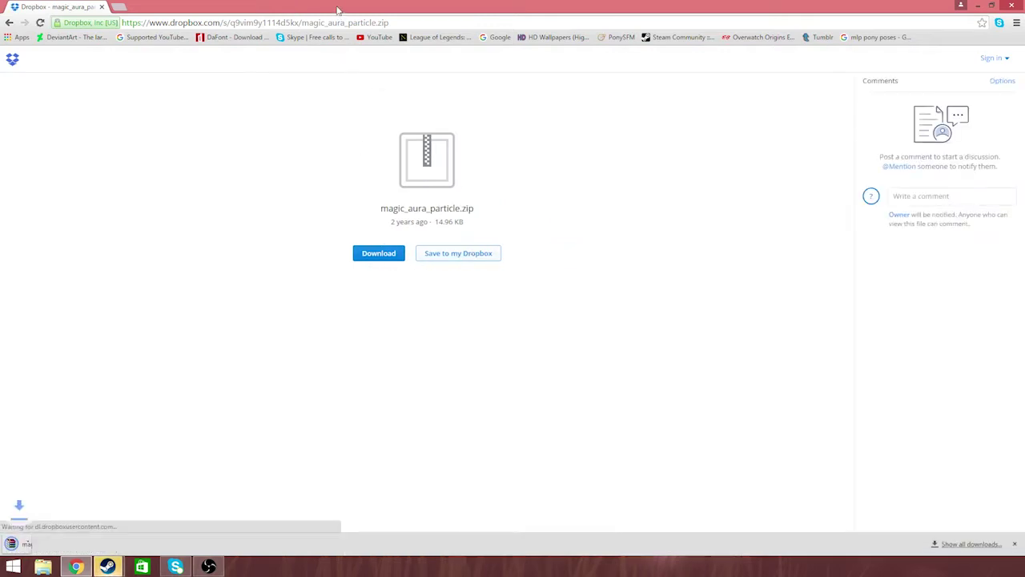
left_click_drag(338, 9, 662, 24)
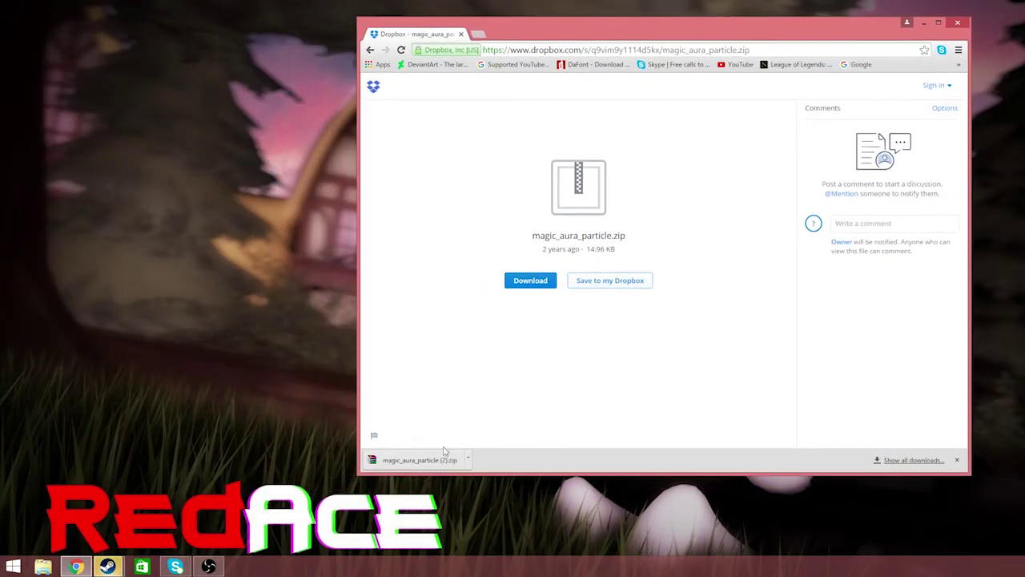
left_click_drag(434, 462, 137, 350)
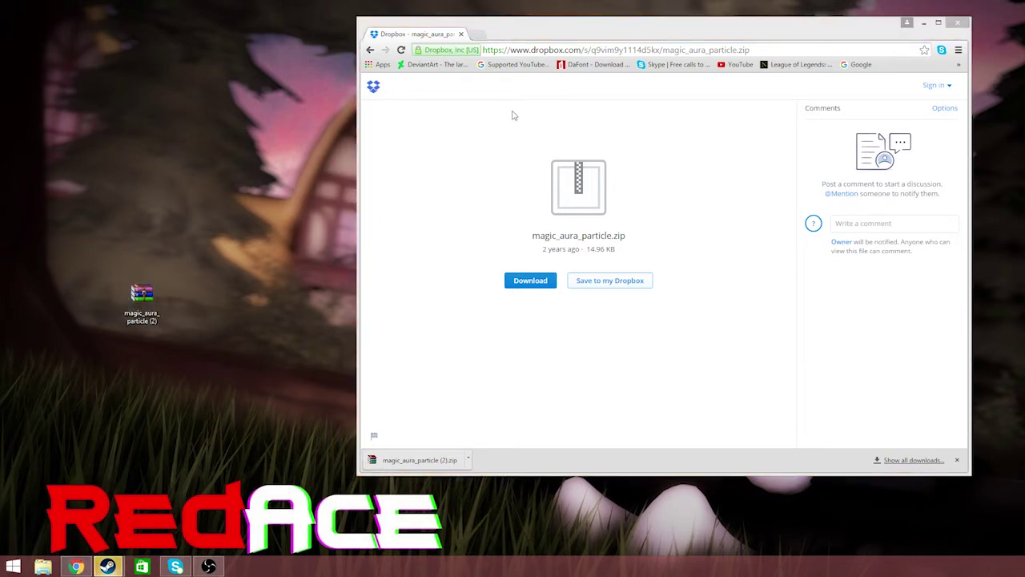
left_click(616, 36)
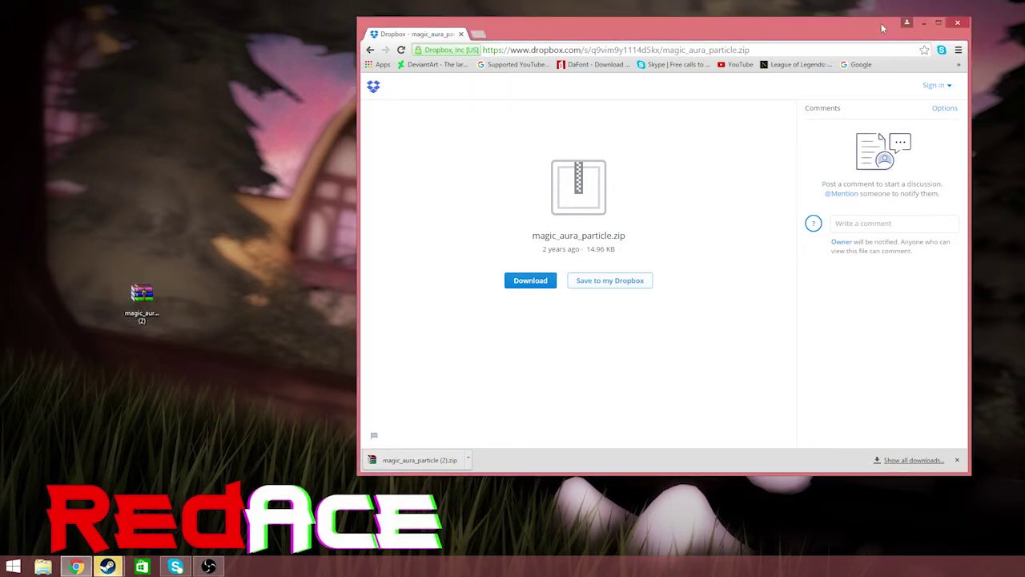
Close Chrome and open Program Files (x86) on Local Disk (C:) in File Explorer.
left_click(957, 24)
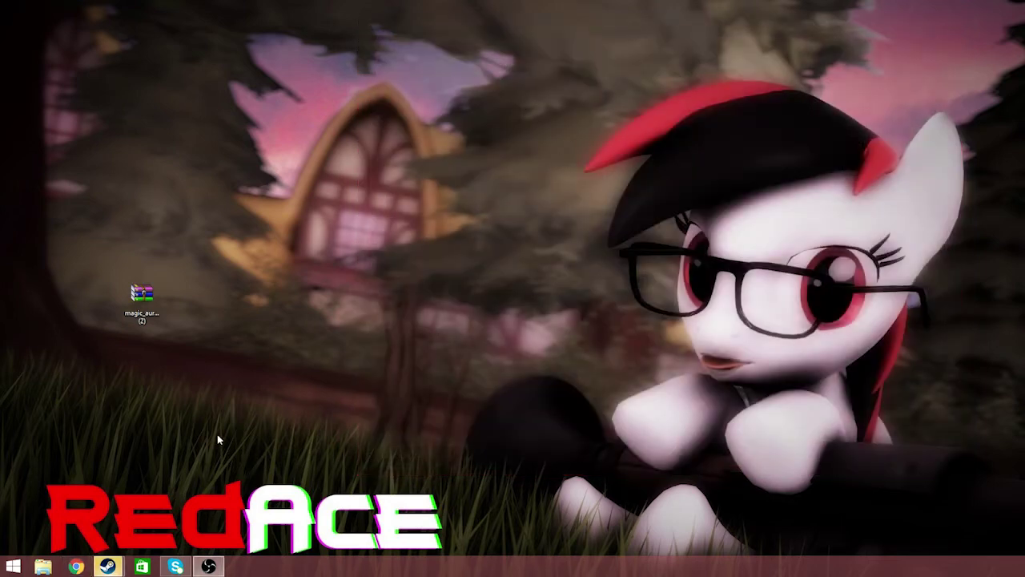
left_click(44, 567)
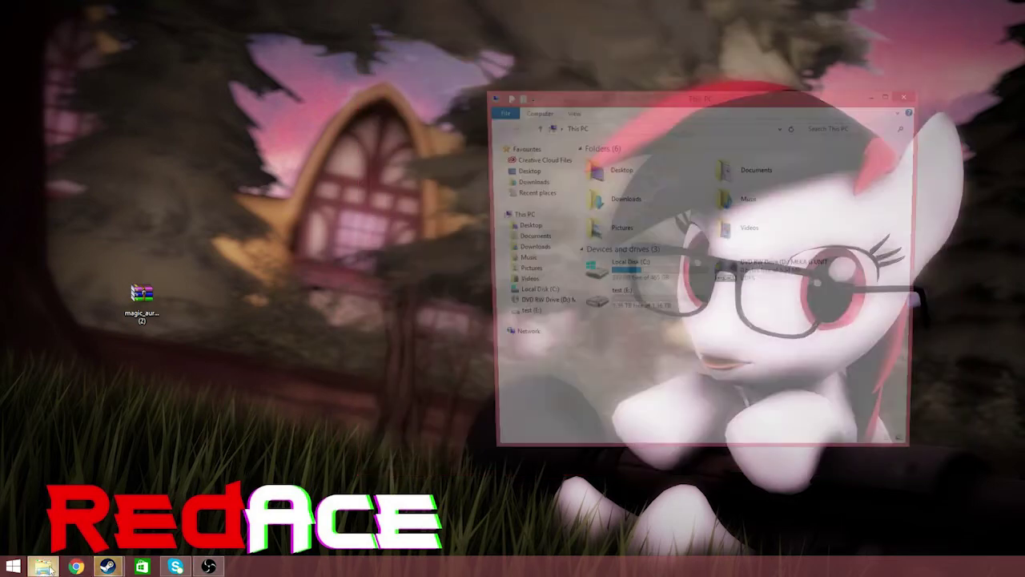
double_click(673, 286)
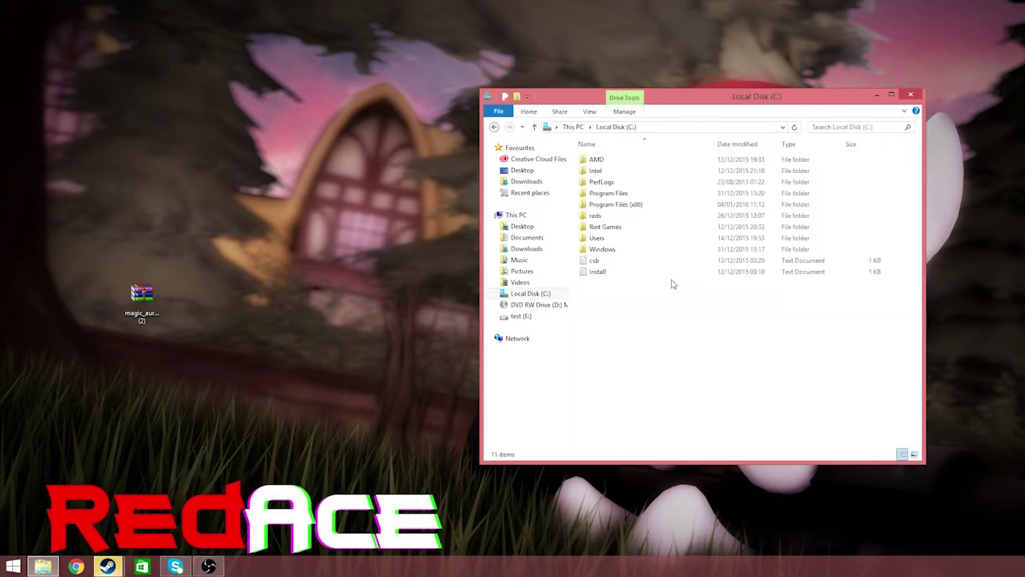
left_click(597, 206)
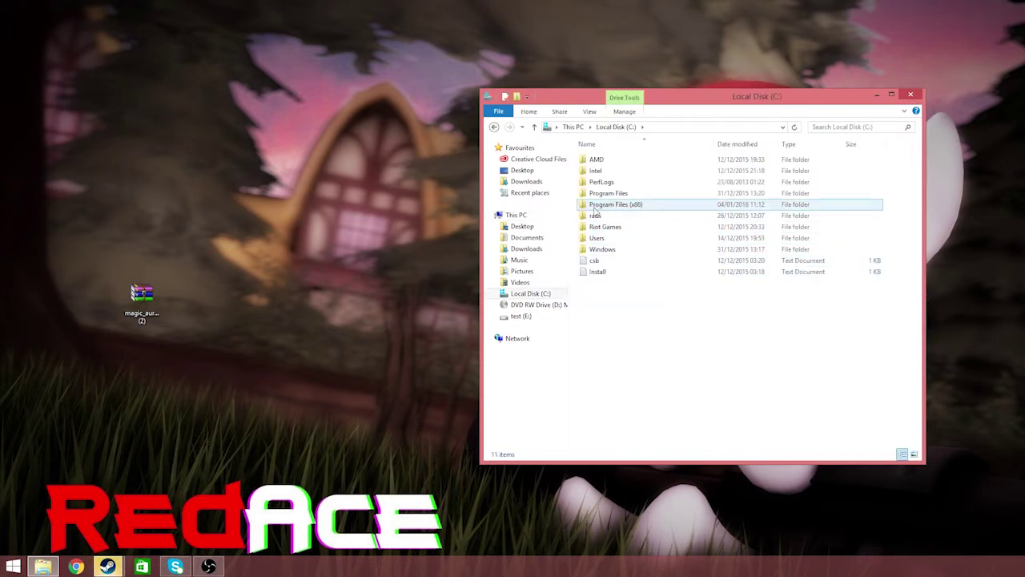
double_click(652, 205)
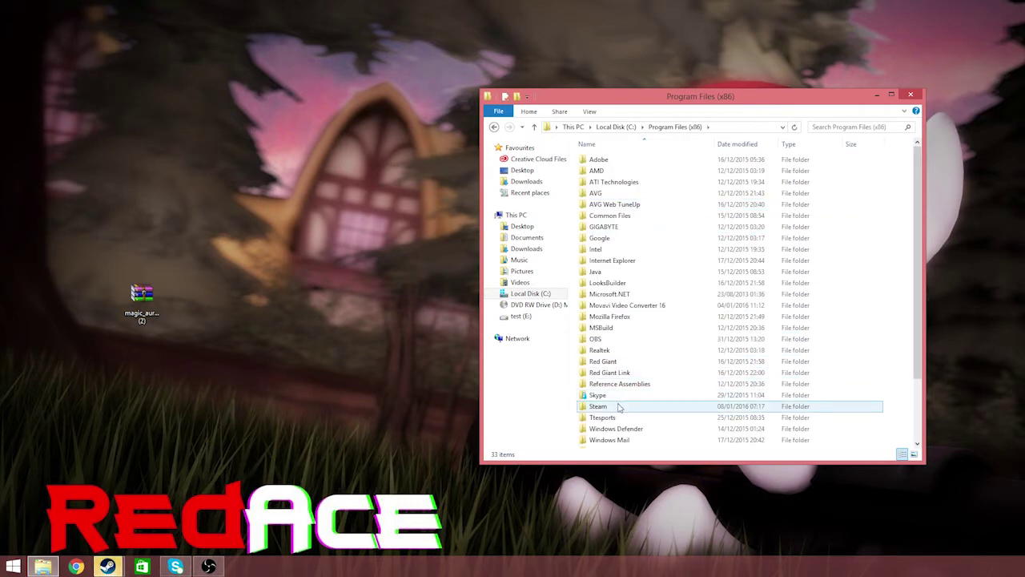
Go through Steam\steamapps\common\SourceFilmmaker\game into the usermod folder.
double_click(618, 407)
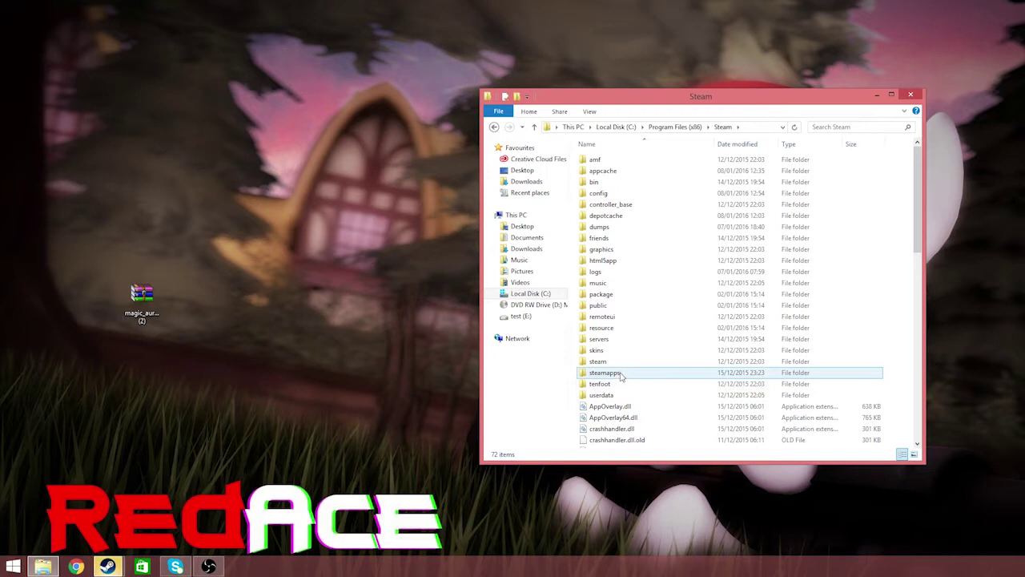
double_click(620, 373)
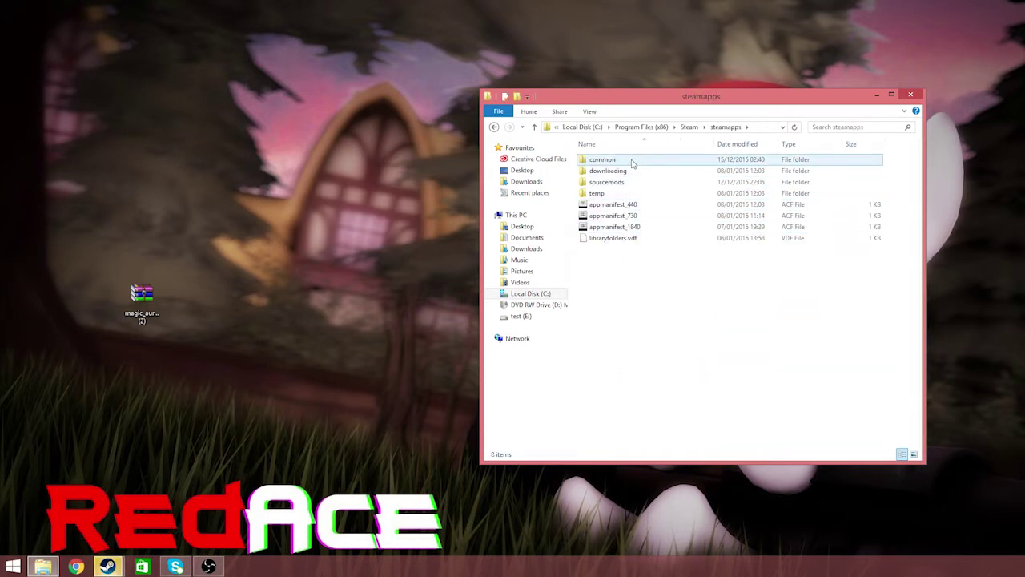
double_click(631, 163)
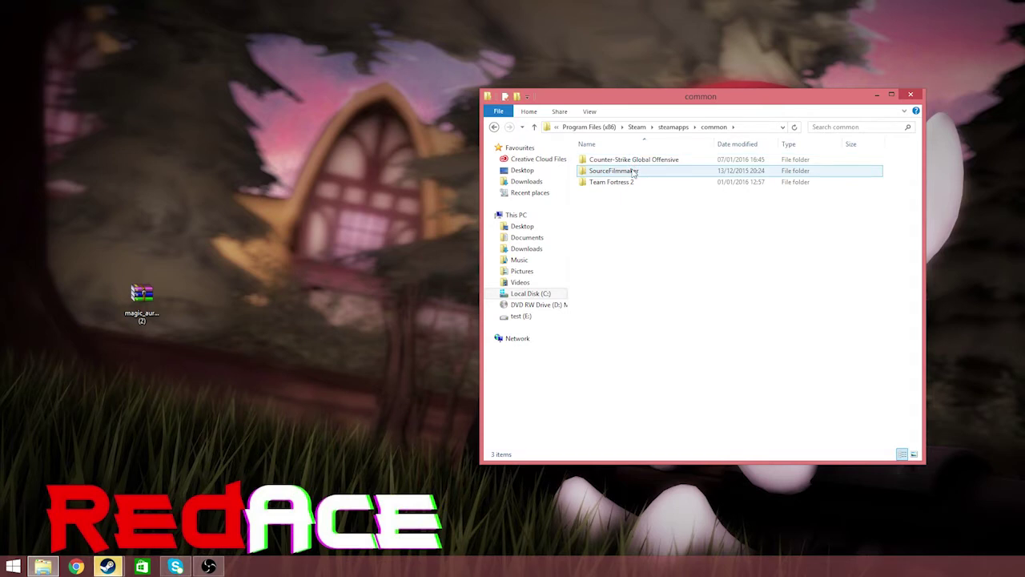
double_click(633, 171)
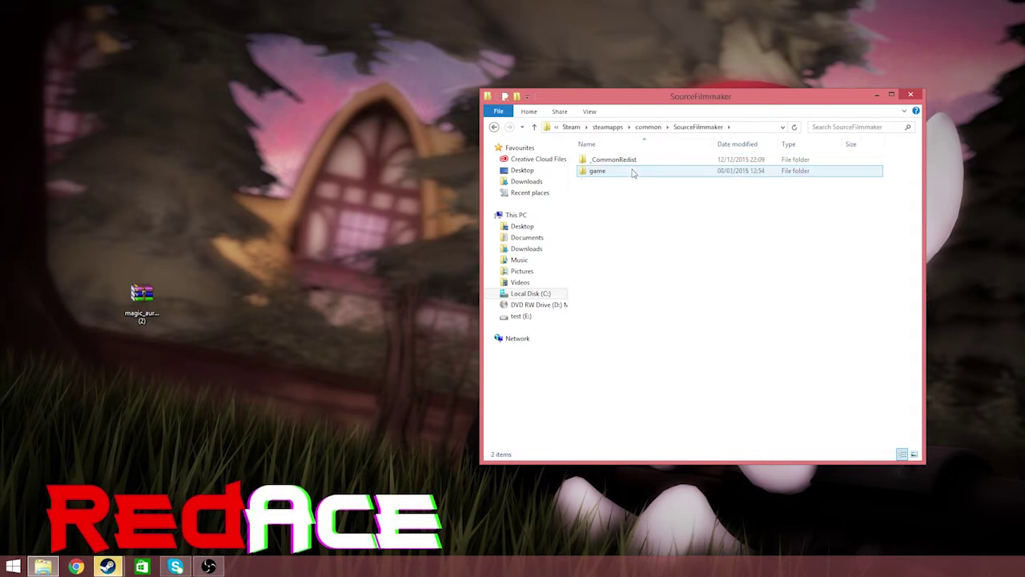
double_click(633, 171)
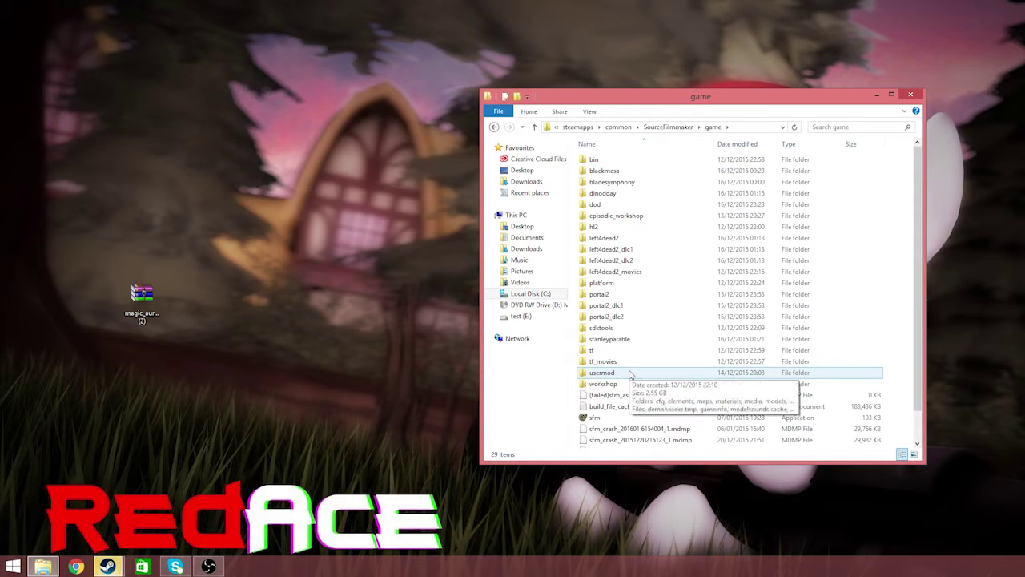
double_click(630, 374)
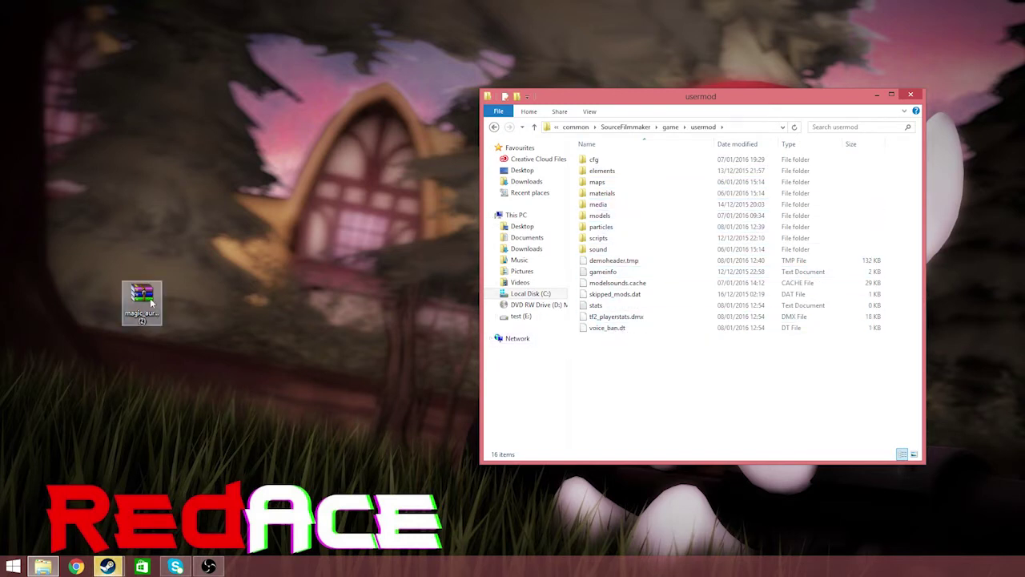
Open the desktop zip in WinRAR and enter its magic_aura_particle folder.
left_click(150, 298)
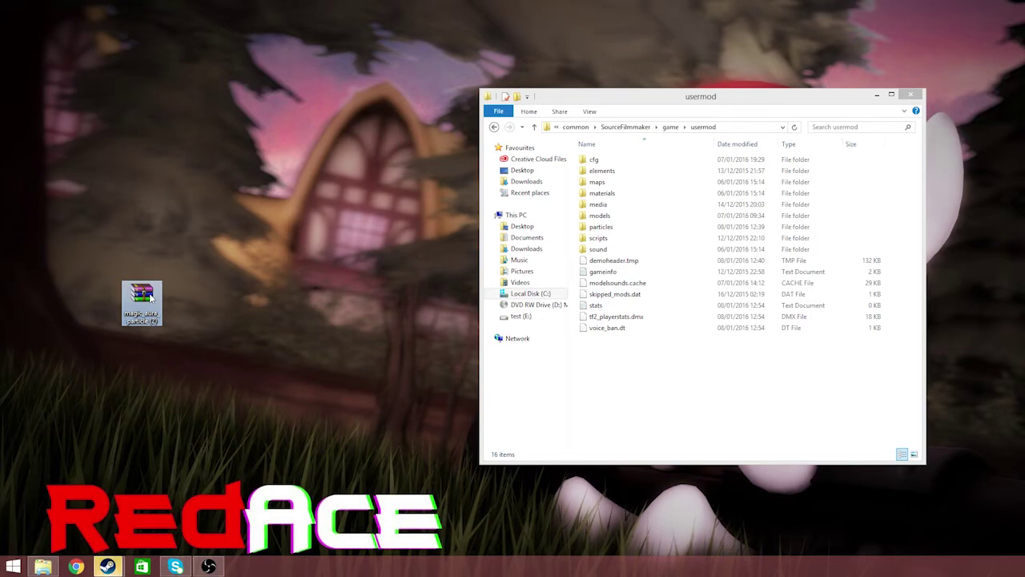
double_click(150, 298)
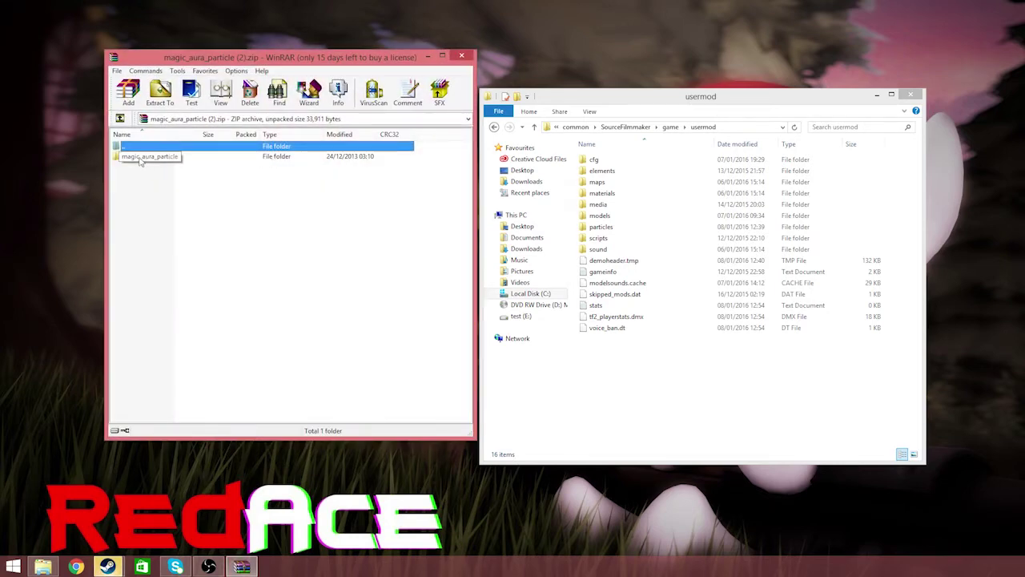
double_click(141, 157)
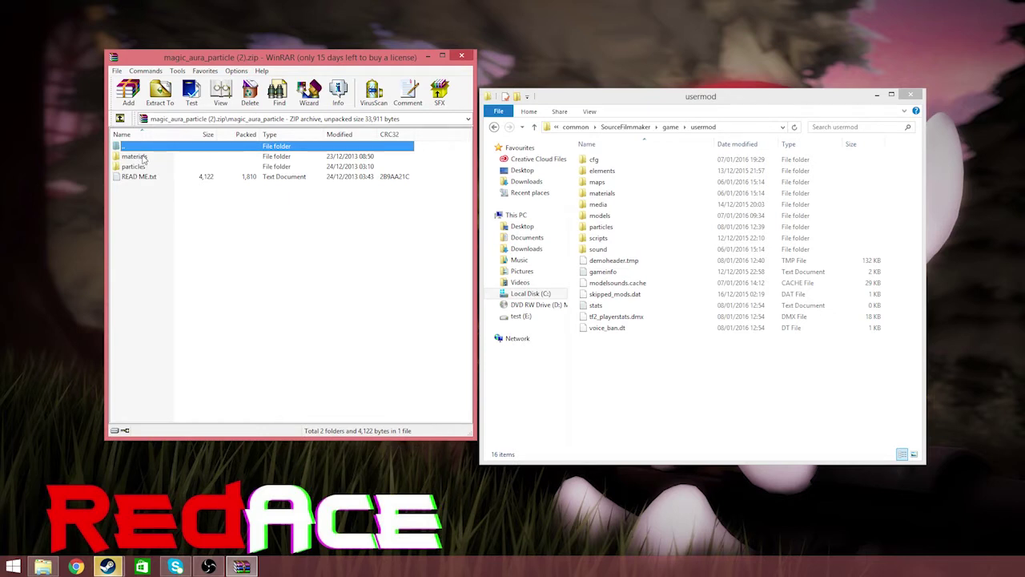
Drag the materials and particles folders into usermod, then close the Explorer window.
left_click(144, 159)
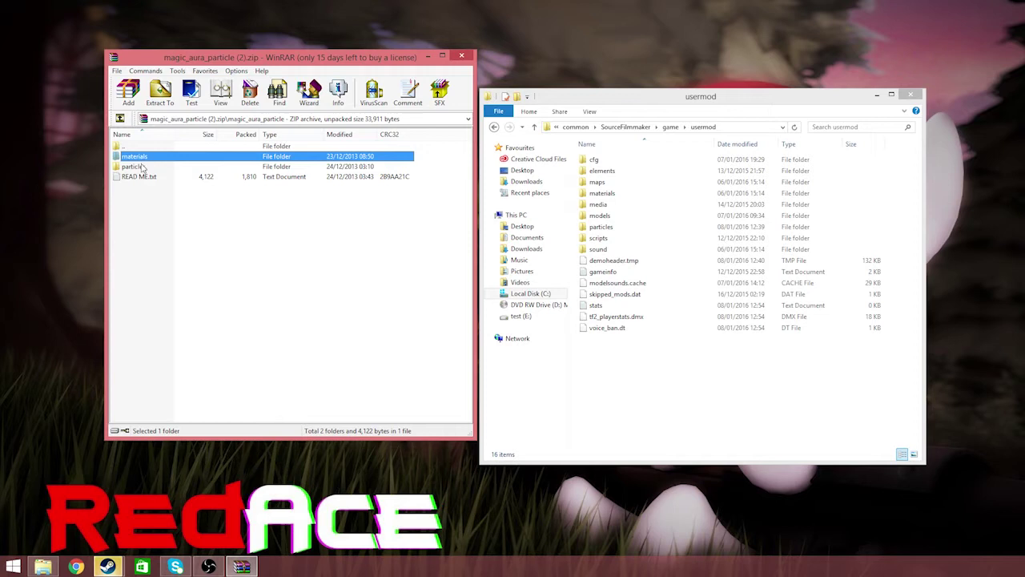
left_click(141, 167, "shift")
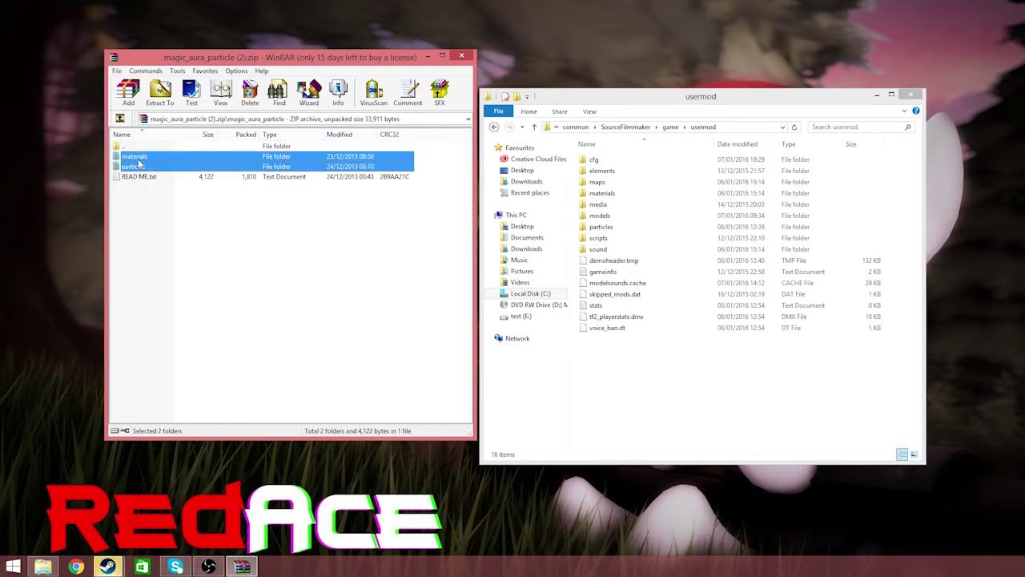
left_click_drag(134, 164, 304, 279)
left_click_drag(669, 390, 670, 388)
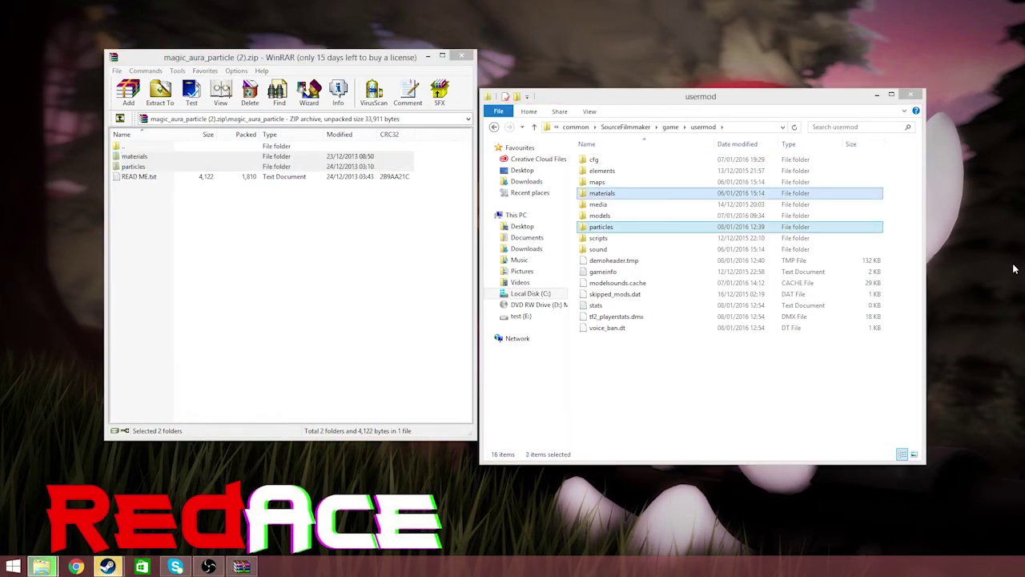
left_click(911, 95)
Close WinRAR and launch Source Filmmaker from the Steam library.
left_click(460, 57)
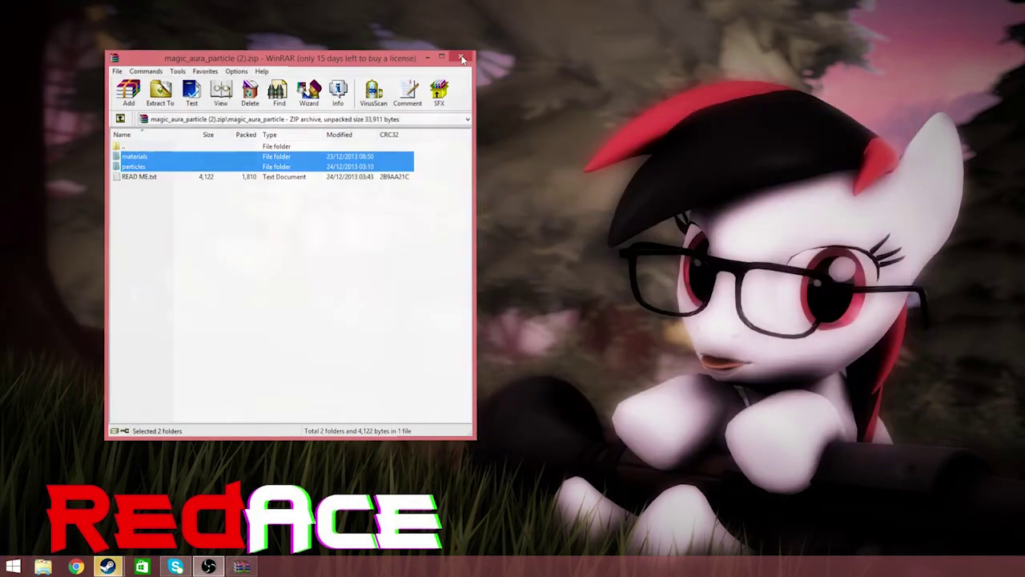
mouse_move(109, 565)
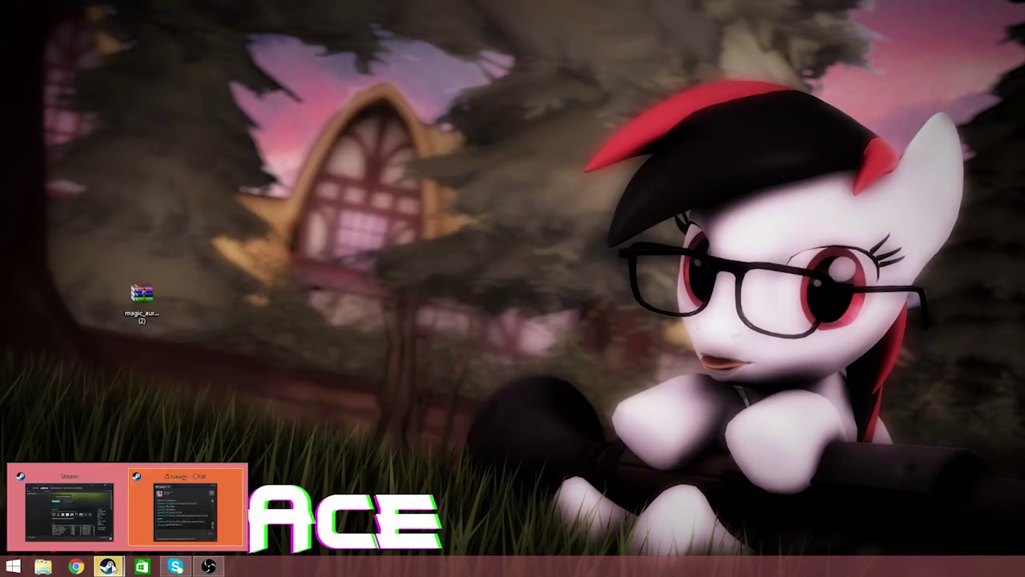
left_click(187, 505)
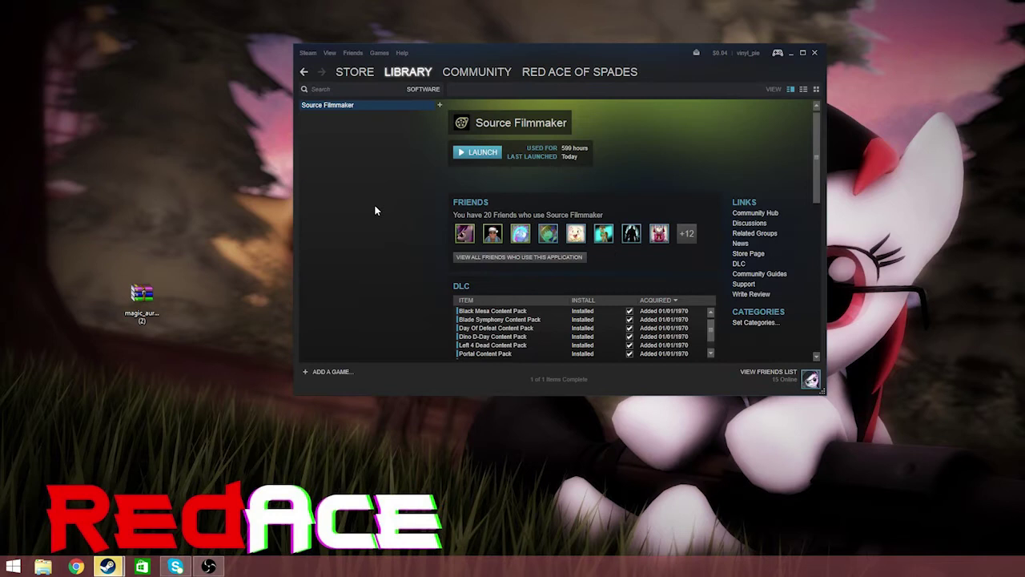
left_click(478, 153)
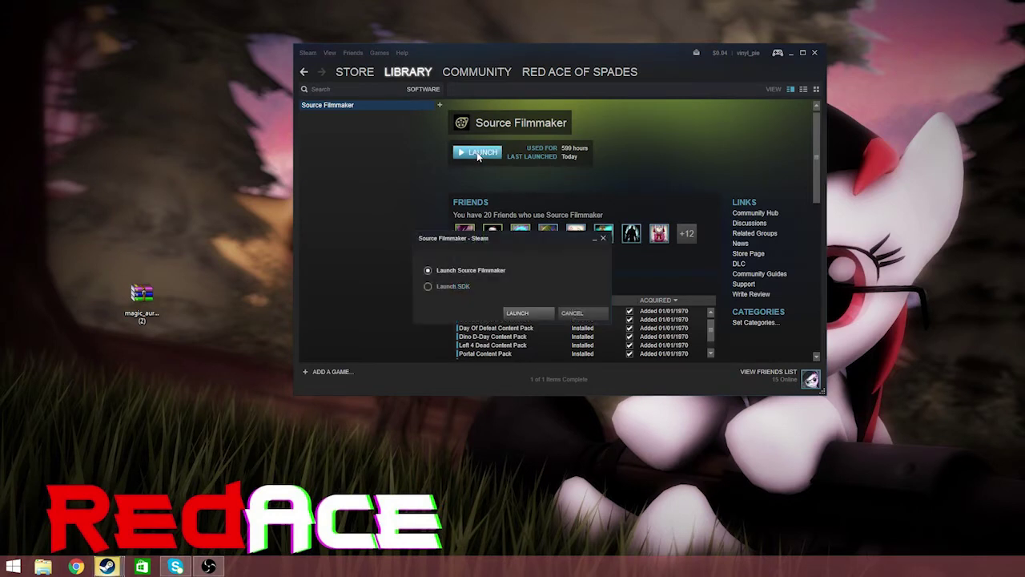
left_click(520, 313)
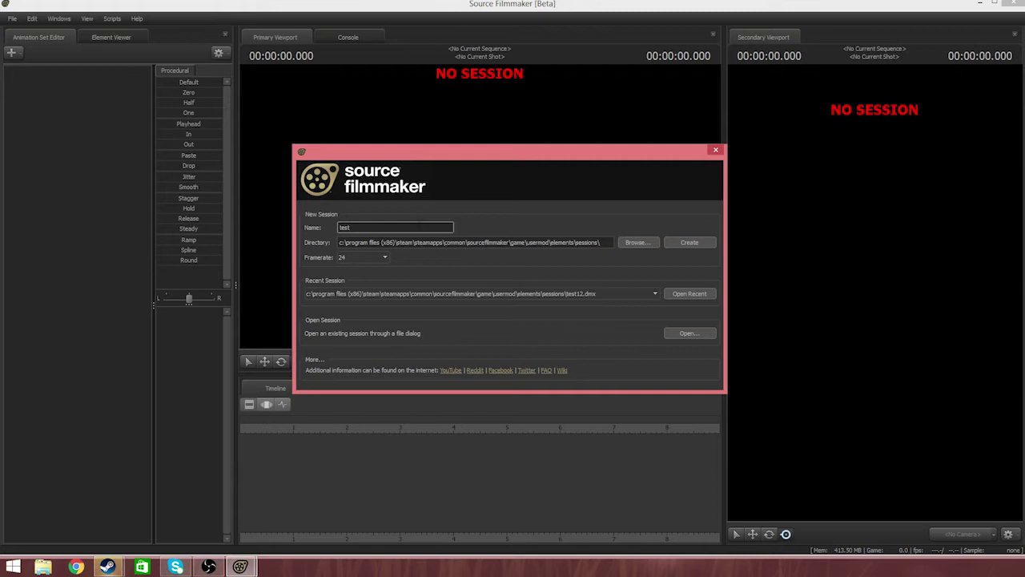
Name the new session test1 and create it.
type("12")
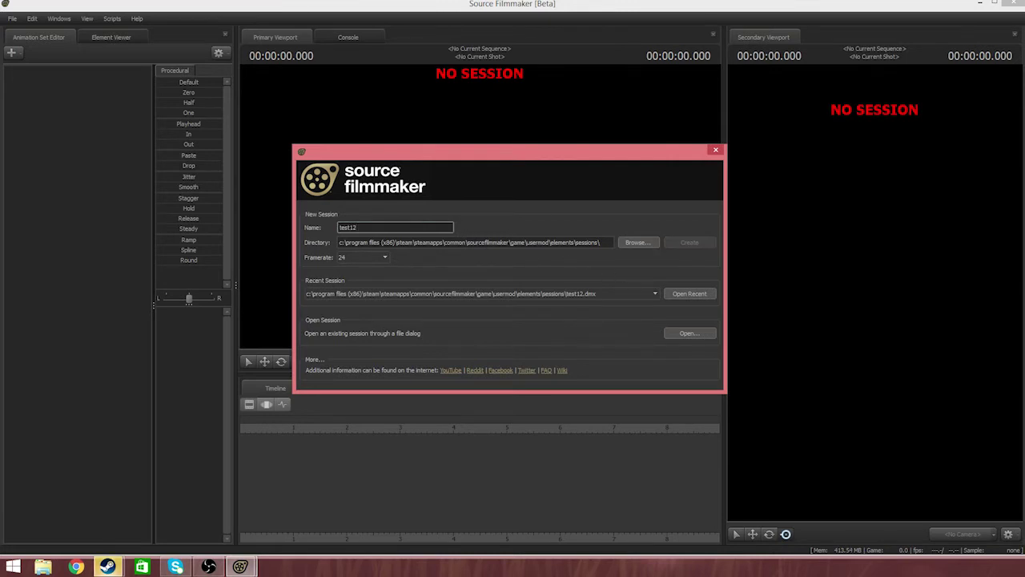
key("BackSpace")
left_click(689, 241)
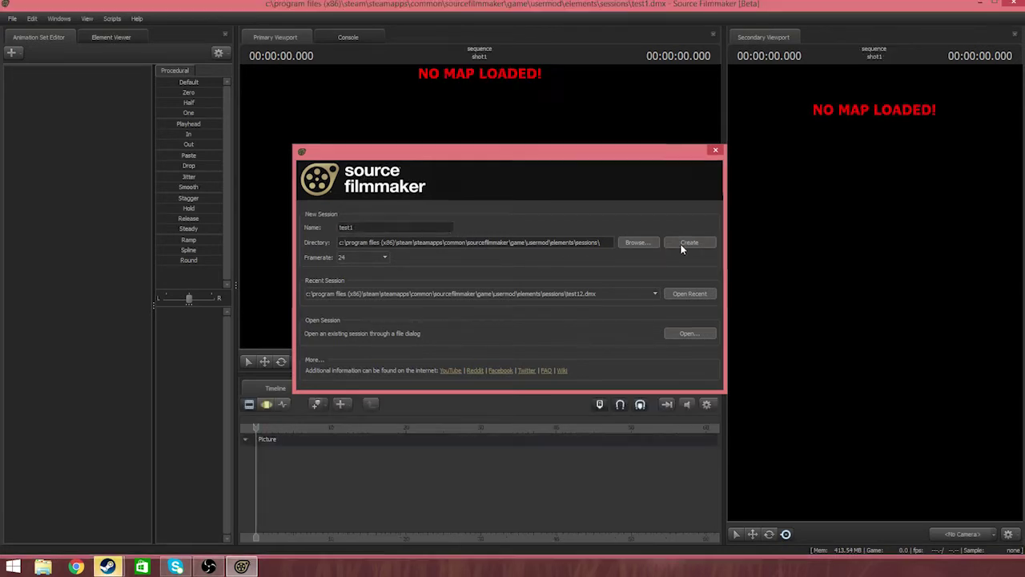
Load the scenebuild_hugevoid map, skipping workshop downloads and filtering the list by 'sc'.
right_click(471, 177)
left_click(492, 270)
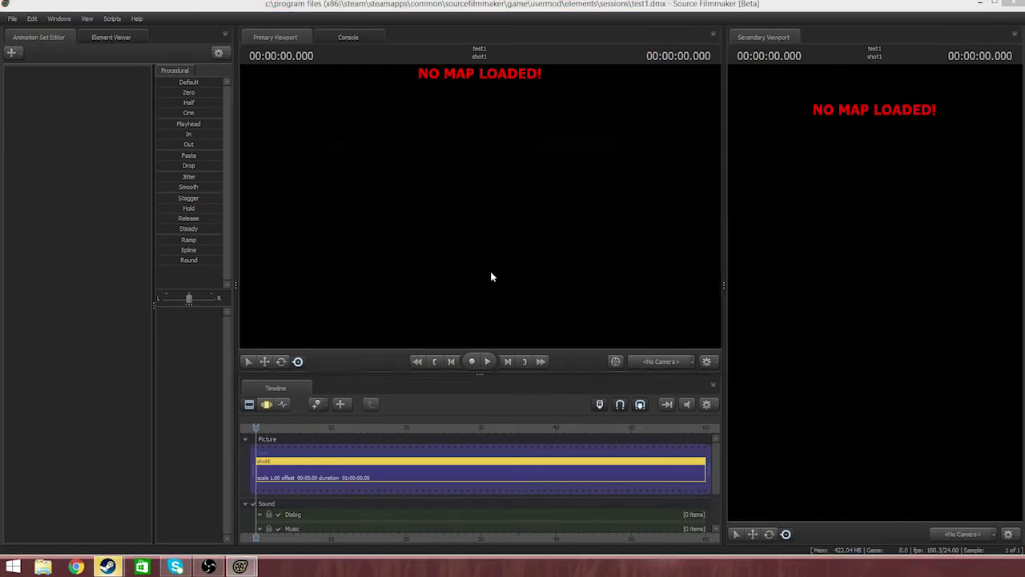
left_click(448, 214)
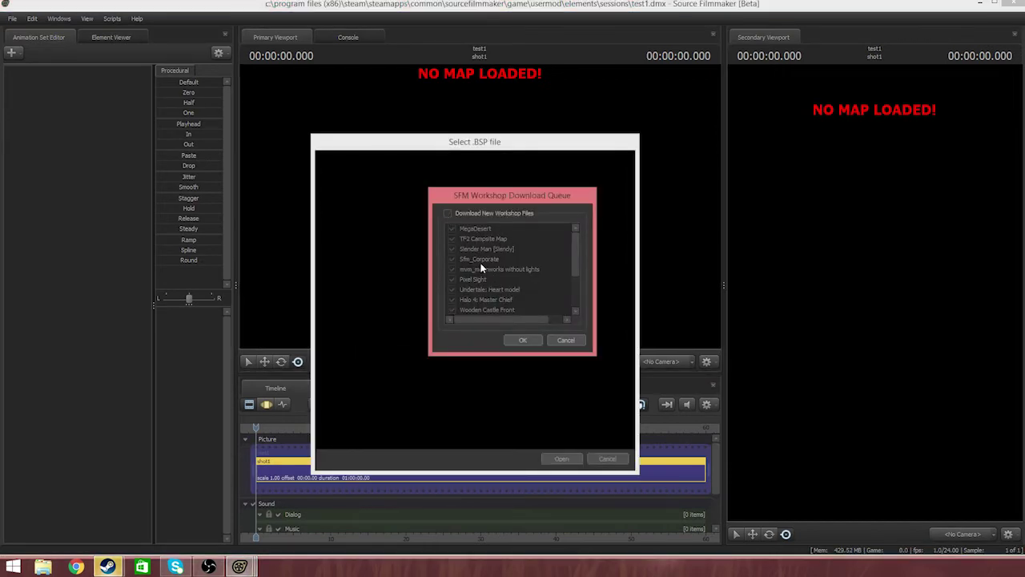
left_click(518, 339)
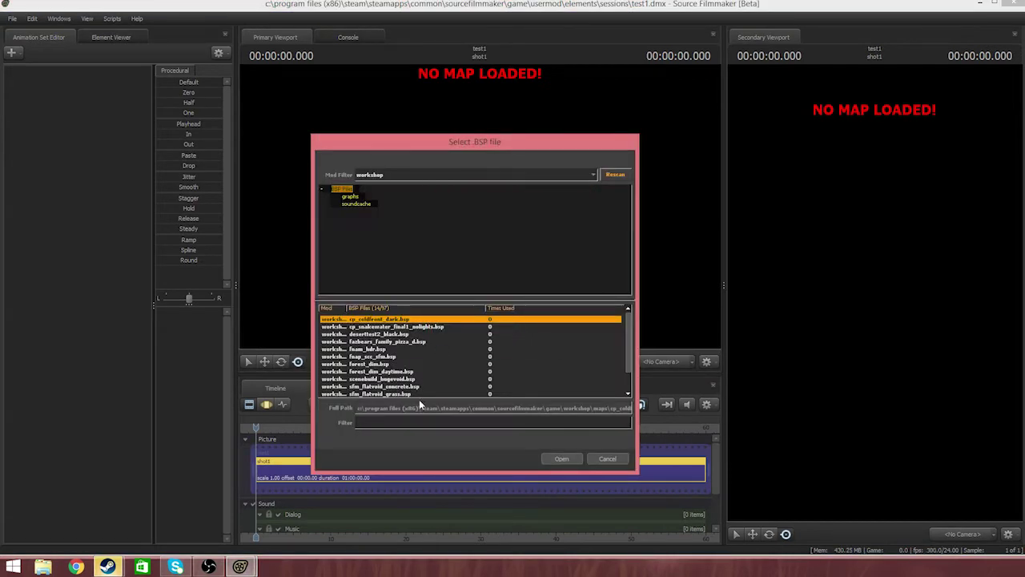
type("sc")
left_click(381, 327)
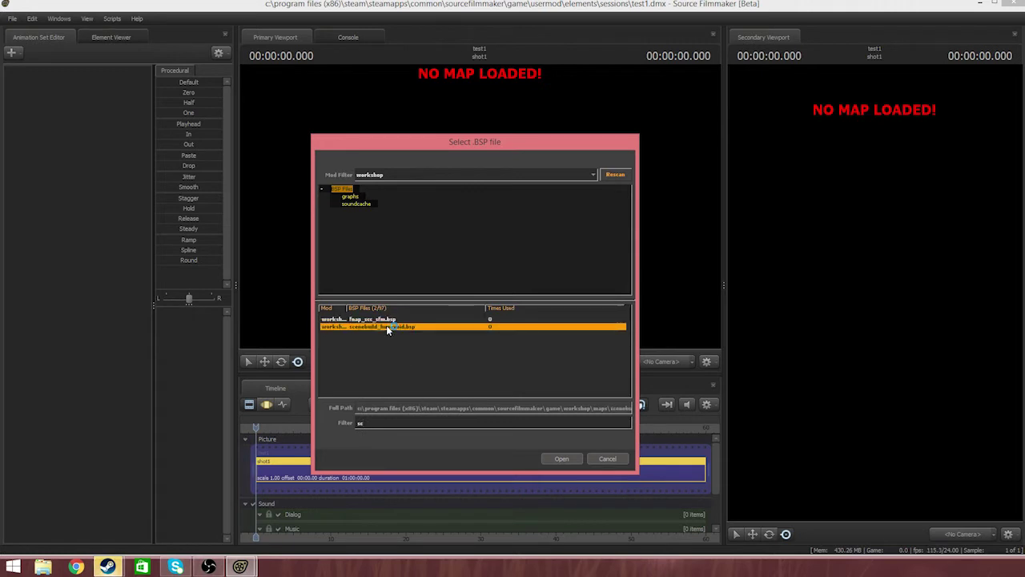
double_click(389, 326)
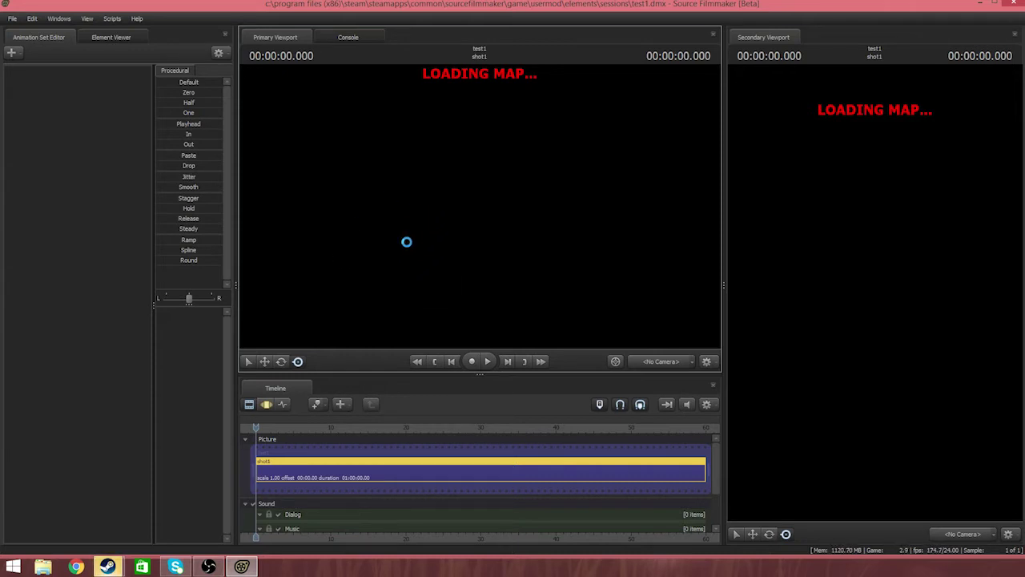
Create a new camera animation set and show camera1 in the primary viewport.
right_click(438, 197)
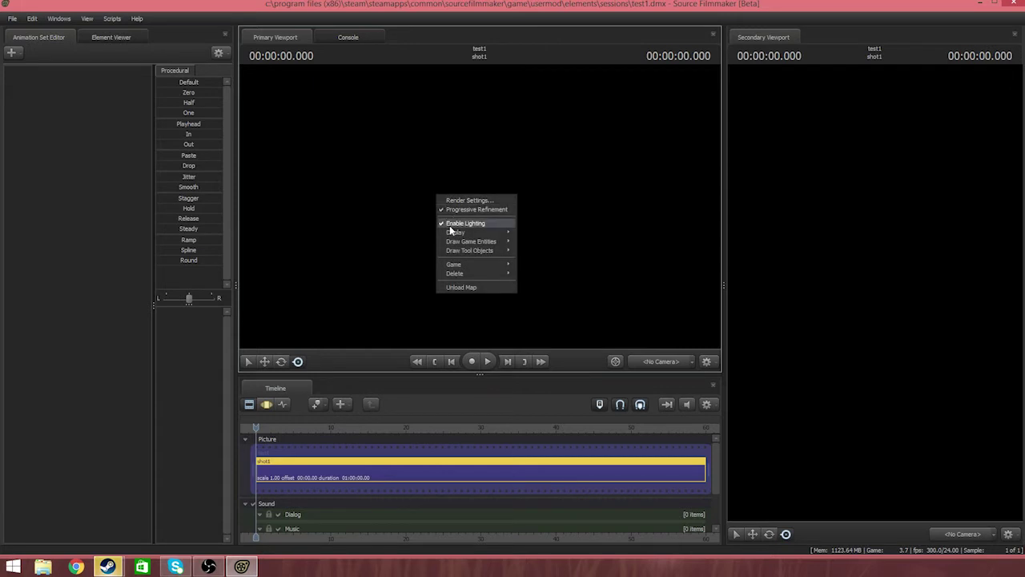
left_click(463, 224)
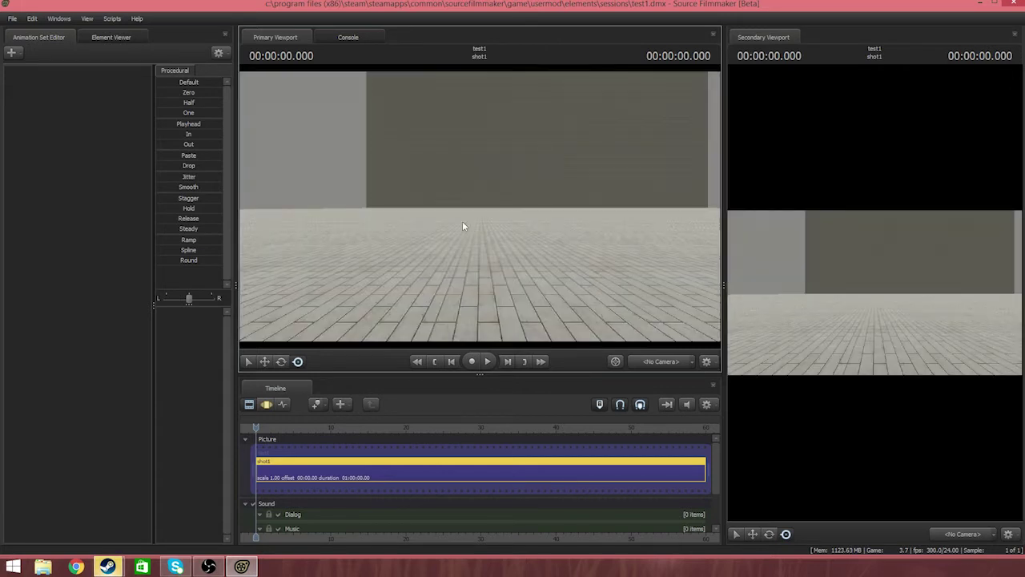
right_click(56, 96)
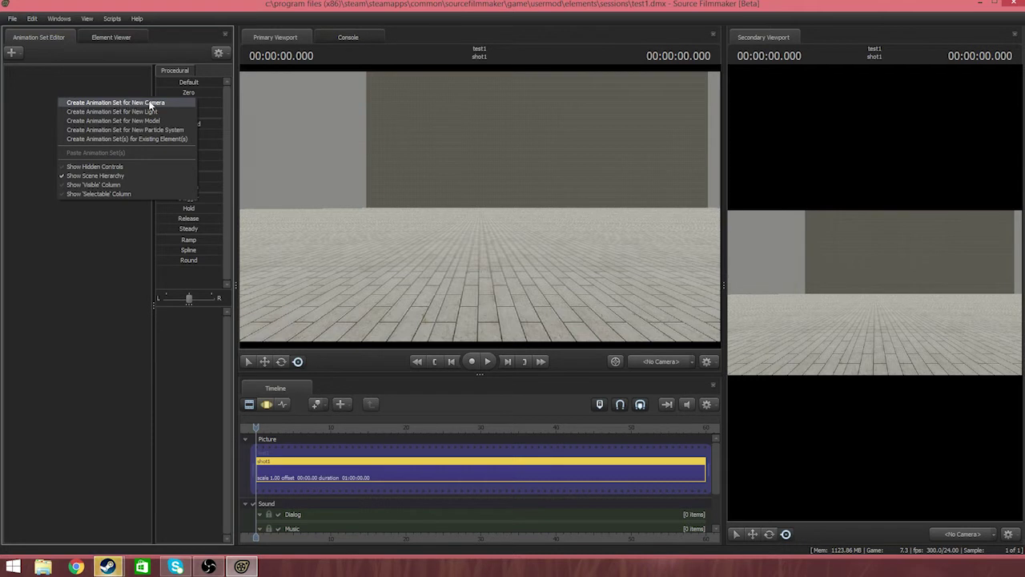
left_click(85, 102)
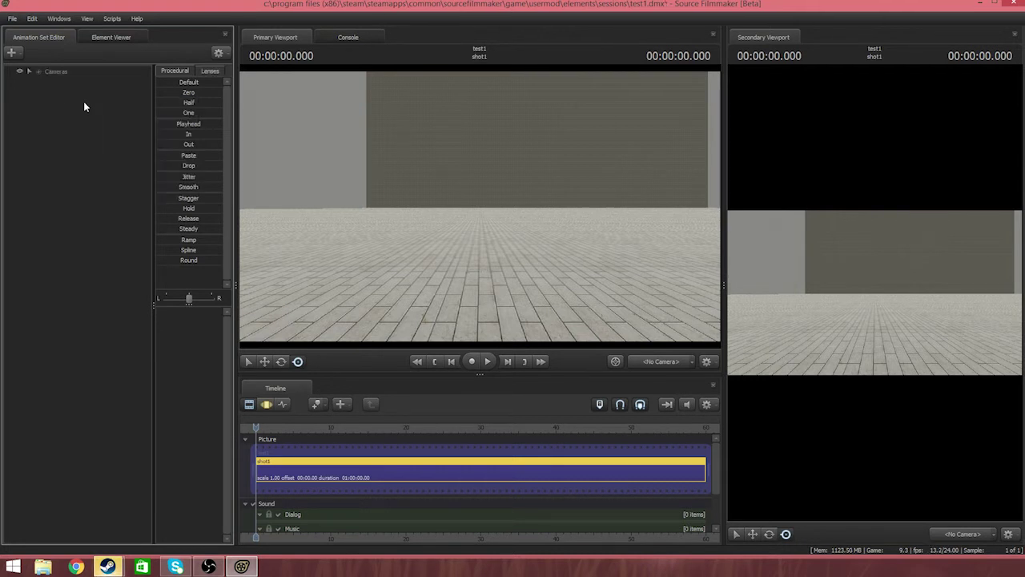
left_click(34, 71)
left_click_drag(77, 82, 468, 237)
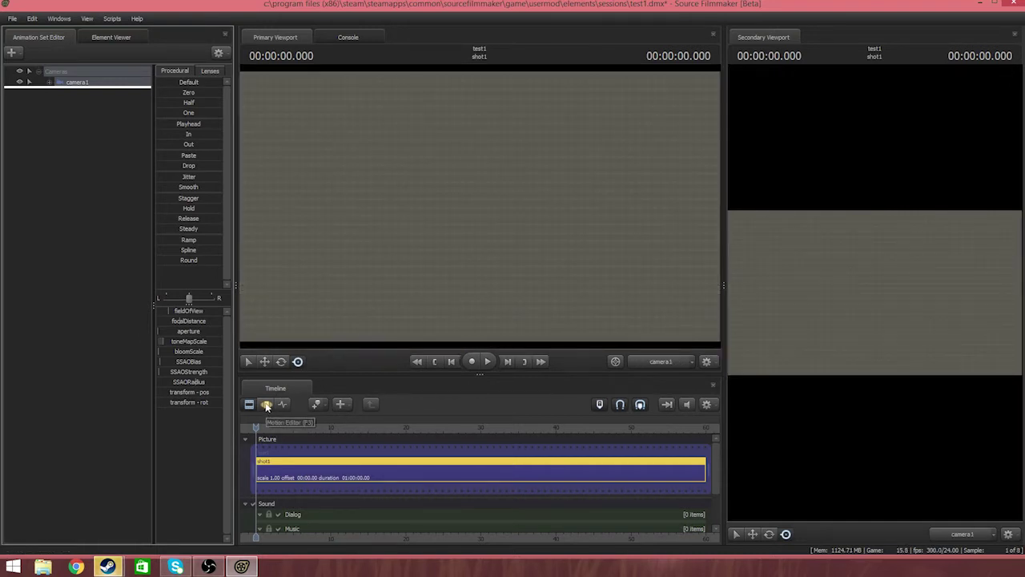
Switch to the Motion Editor and Work Camera, then pull back to see camera1.
left_click(267, 404)
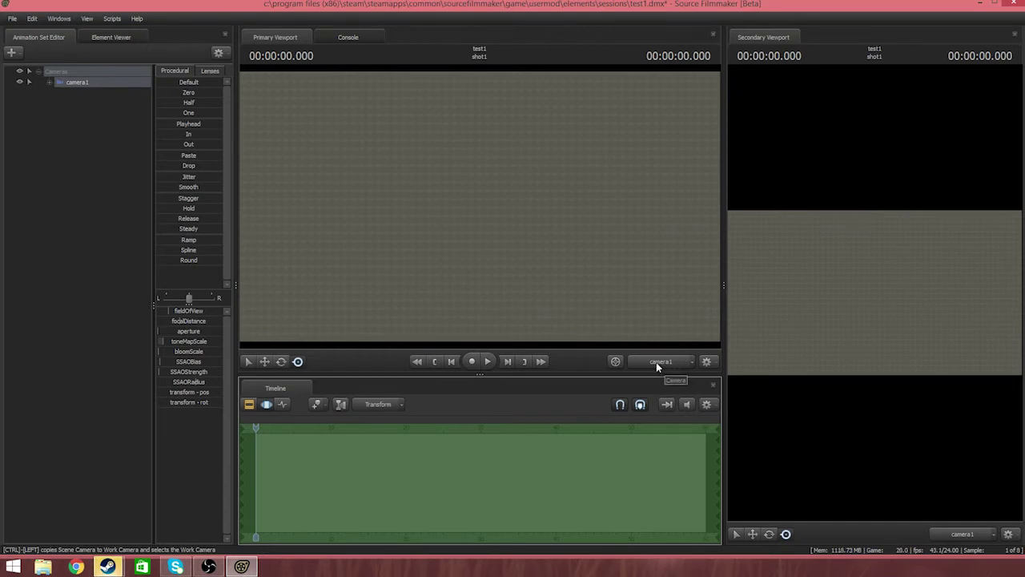
left_click(656, 362, "ctrl")
mouse_move(545, 236)
left_mouse_down()
mouse_move(513, 245)
mouse_move(609, 238)
mouse_move(633, 224)
mouse_move(553, 240)
left_mouse_up()
Add the Twilight alicorn model, found by filtering 'twi', as vs_twilightalicorn1.
left_click(41, 78)
right_click(59, 113)
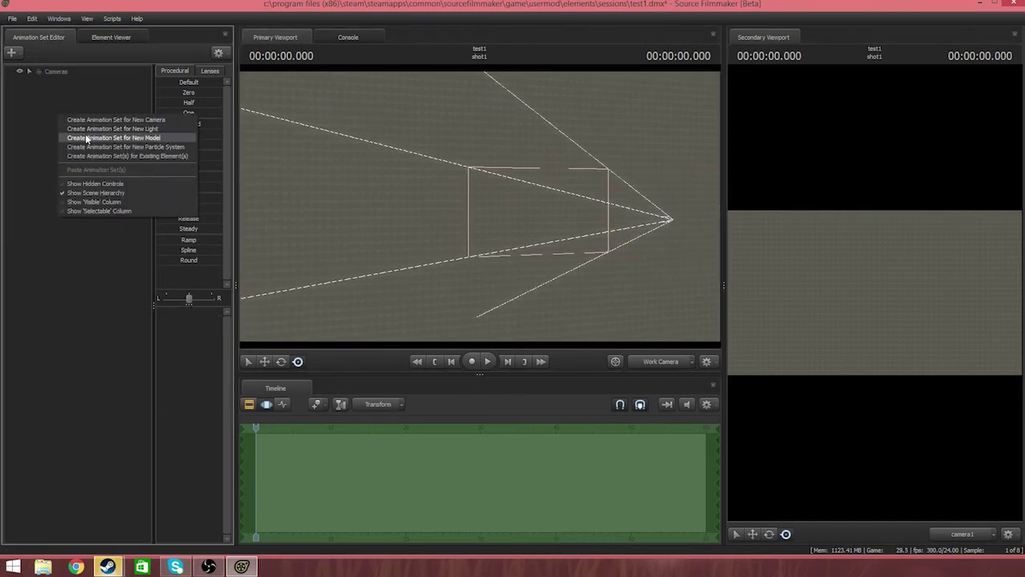
left_click(75, 137)
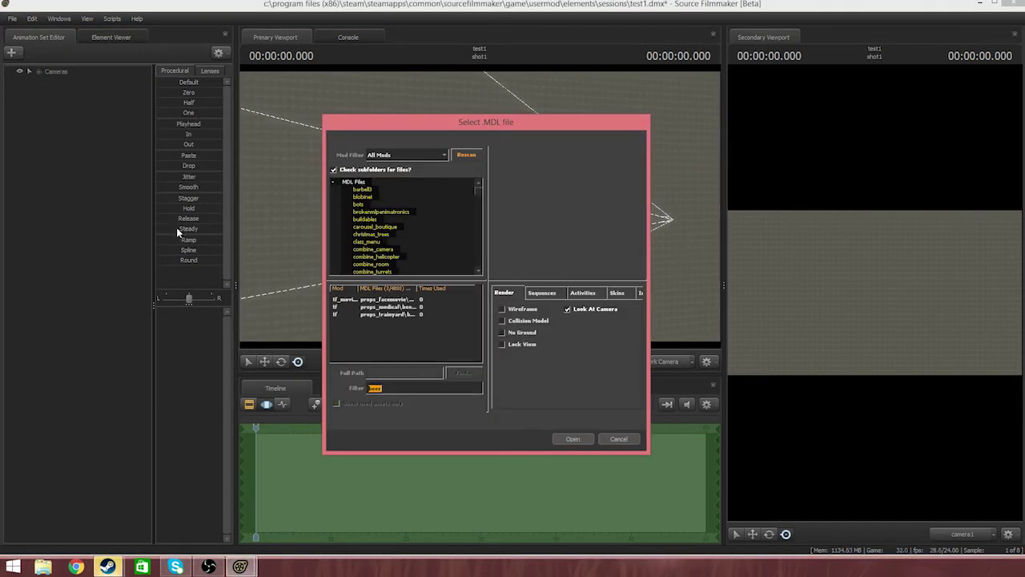
type("twe")
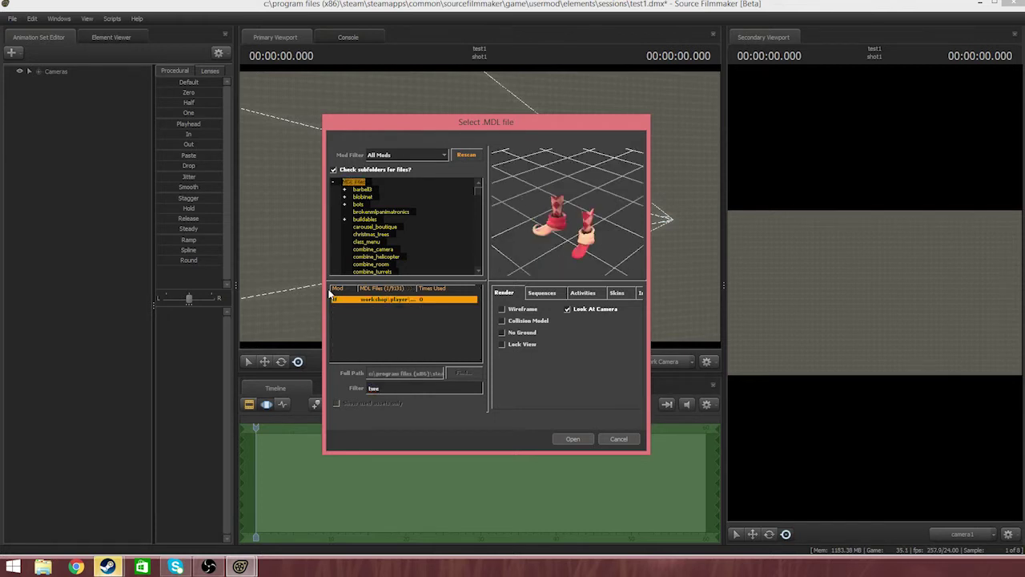
key("BackSpace")
type("i")
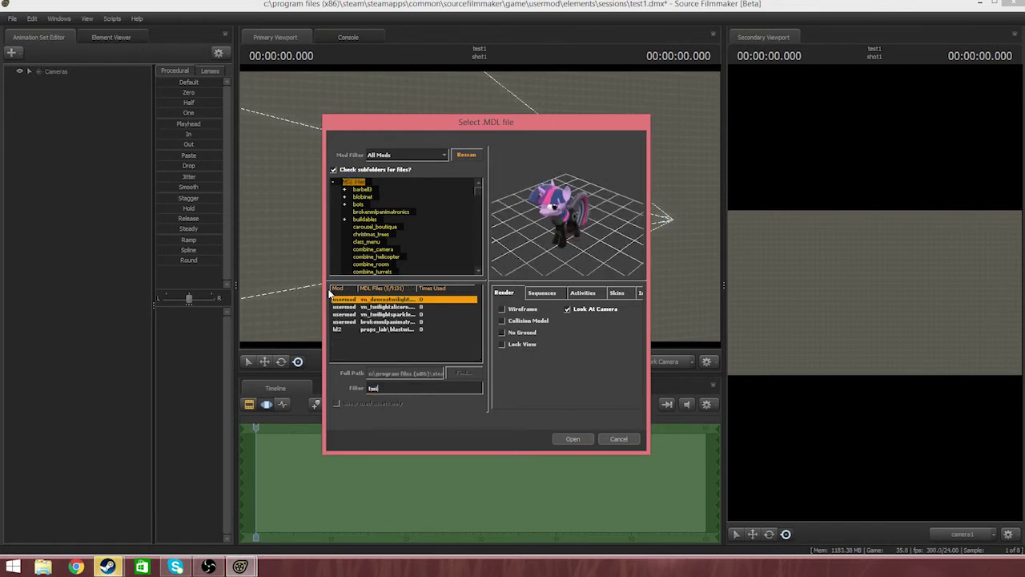
double_click(395, 307)
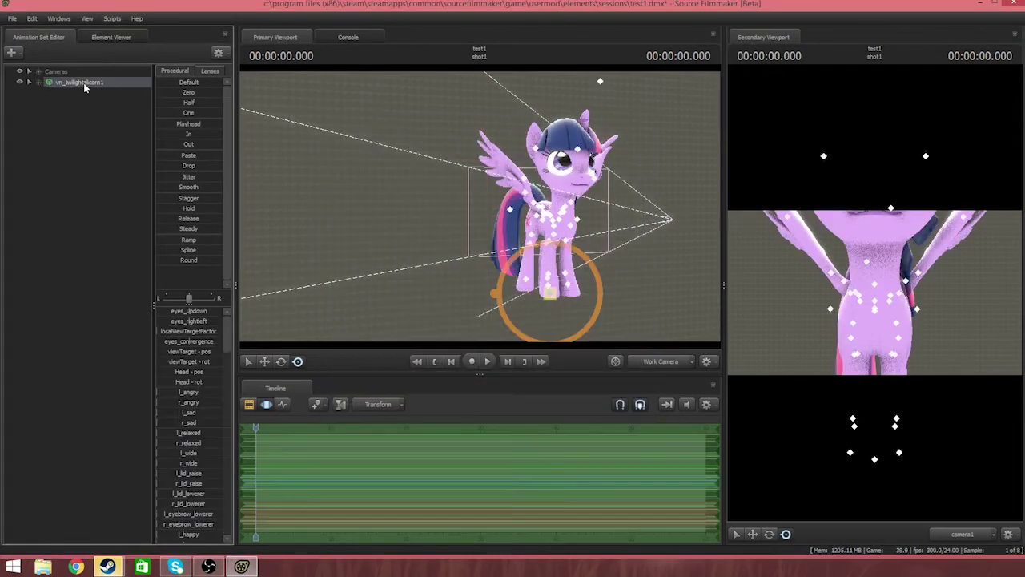
Set Twilight's right_wing and left_wing body groups to closed, then select her animation set.
right_click(83, 82)
mouse_move(122, 233)
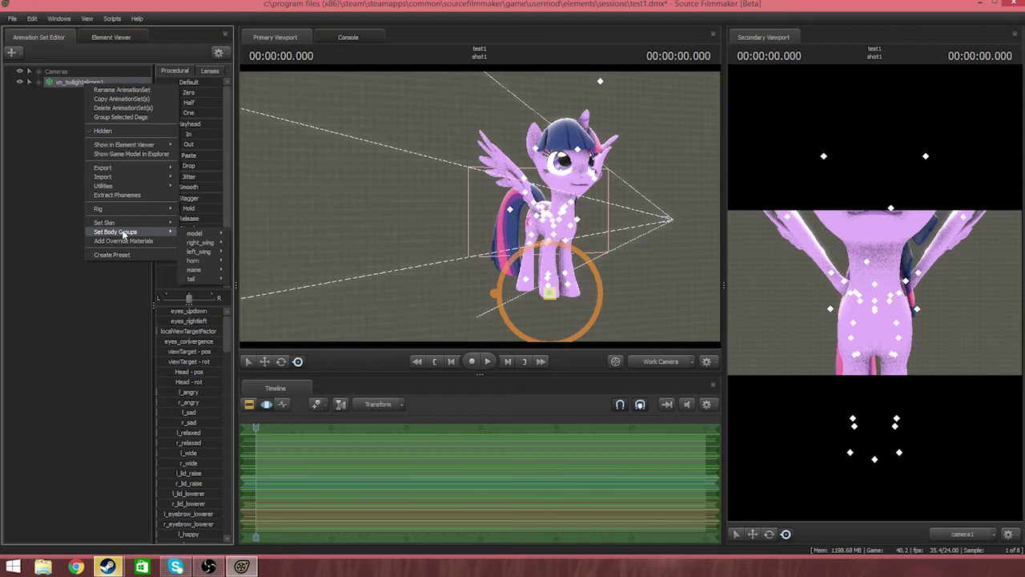
left_click(56, 83)
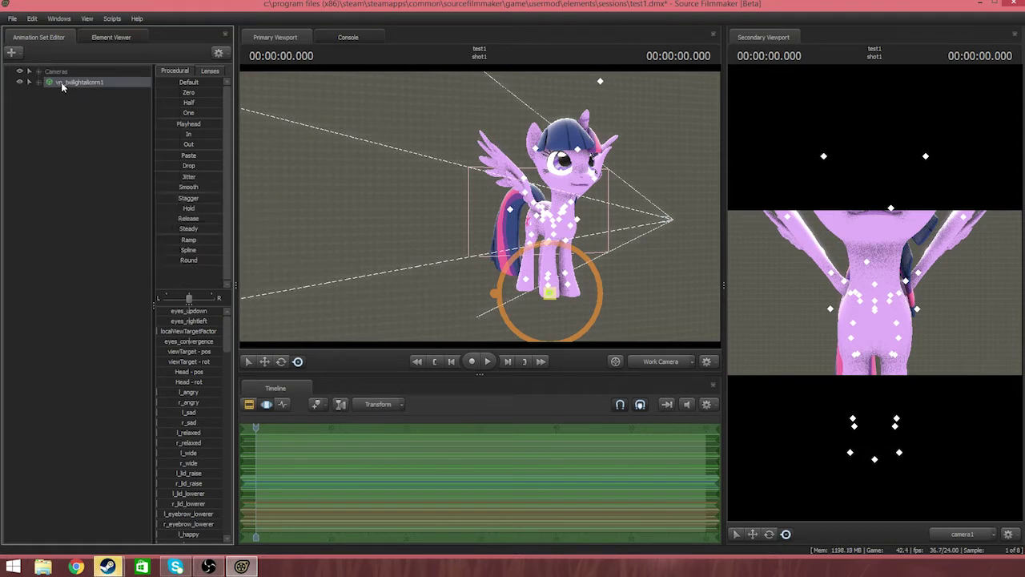
right_click(60, 82)
mouse_move(100, 232)
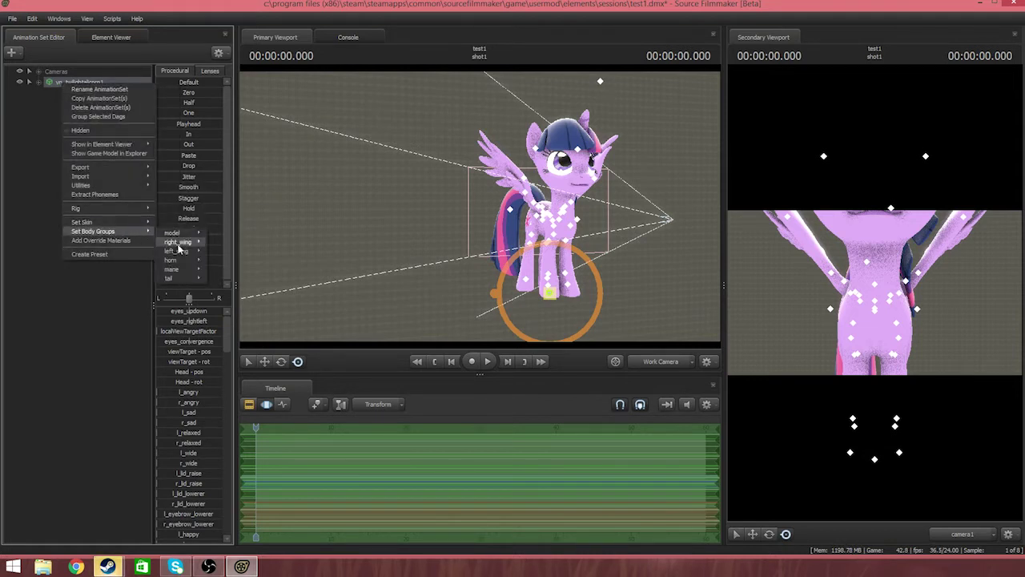
mouse_move(179, 243)
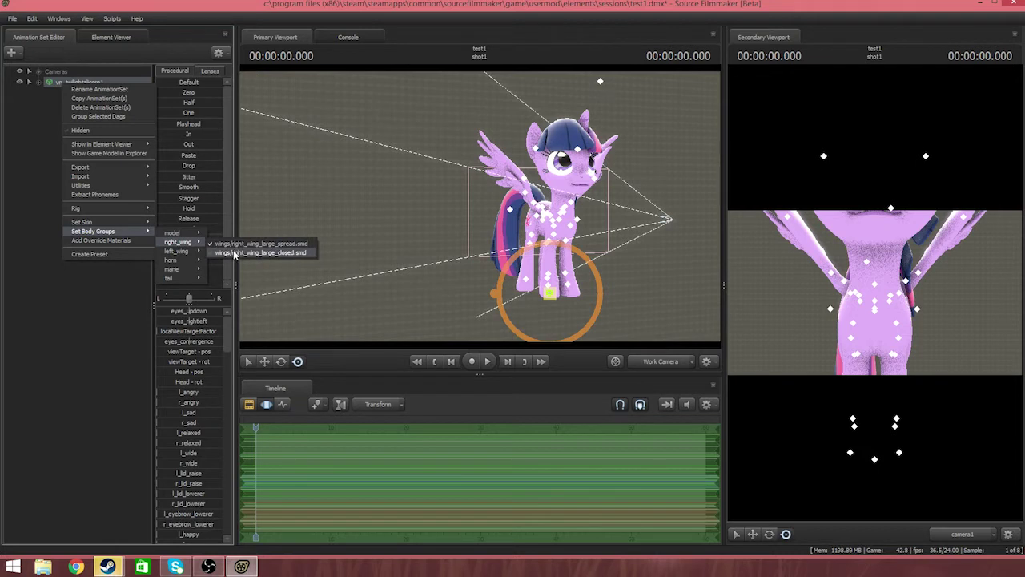
left_click(234, 253)
right_click(104, 84)
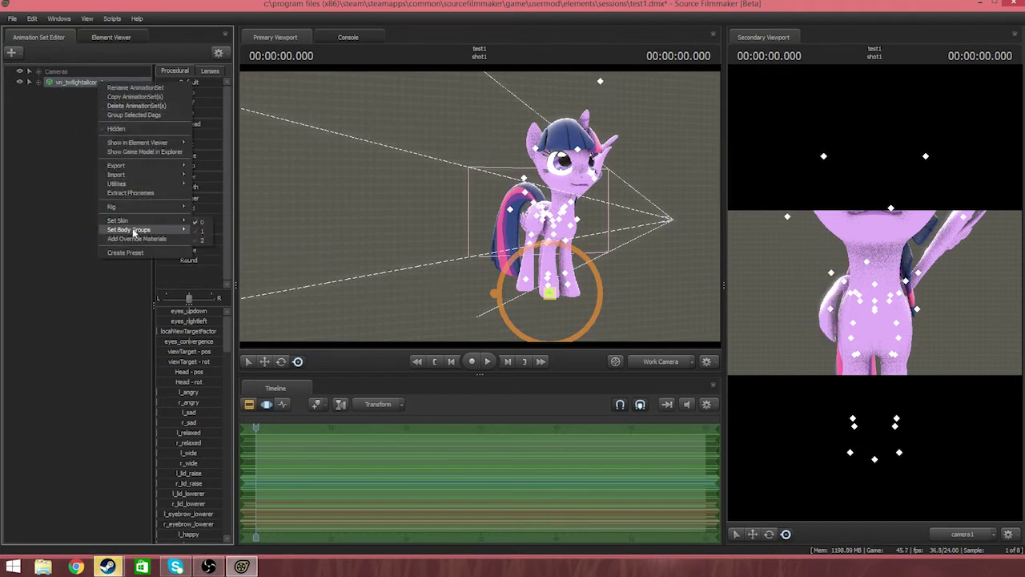
left_click(210, 240)
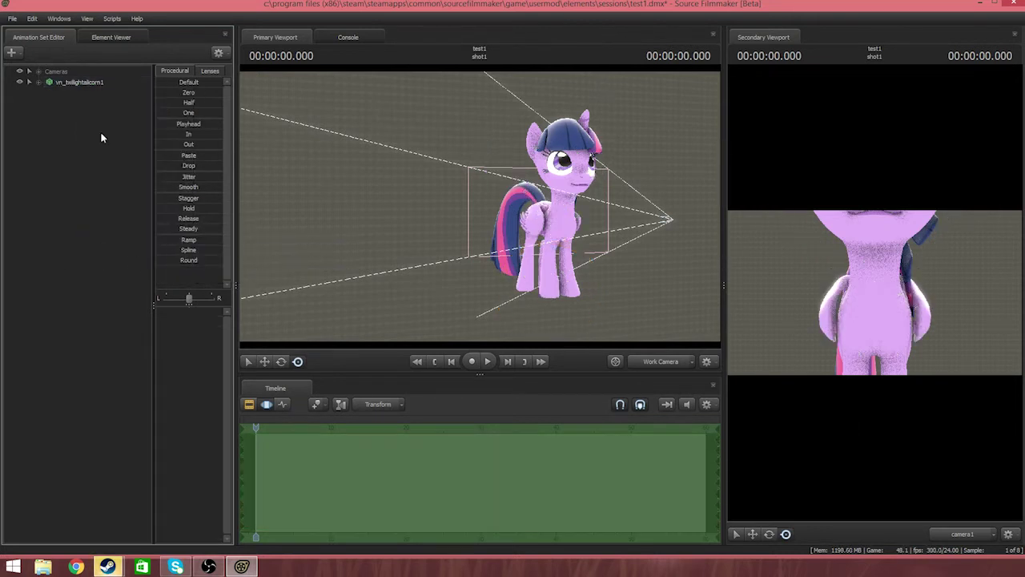
left_click(80, 81)
Move and rotate Twilight to face camera1 on the right of its view, then deselect her.
left_click(264, 361)
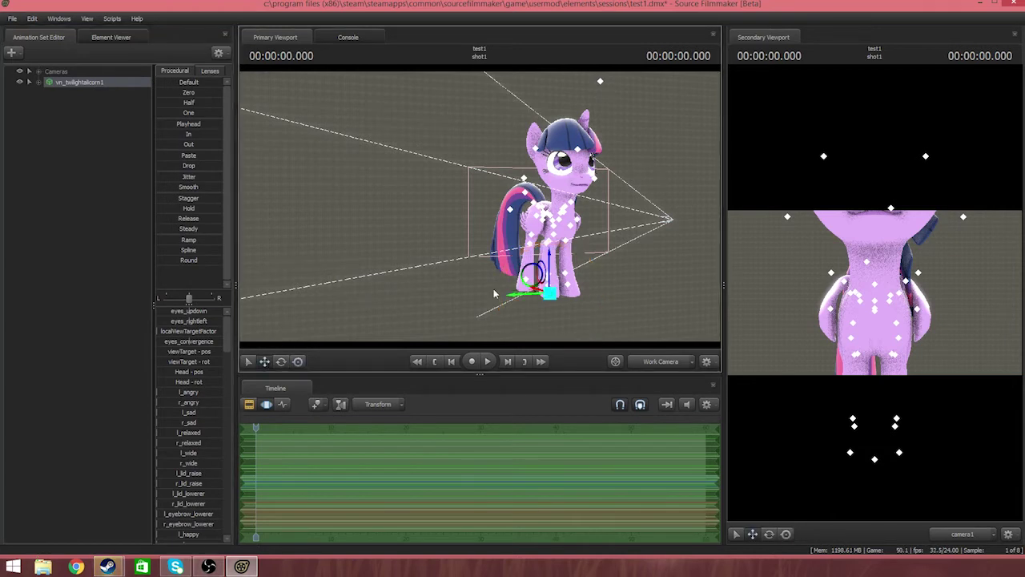
left_click_drag(524, 289, 471, 273)
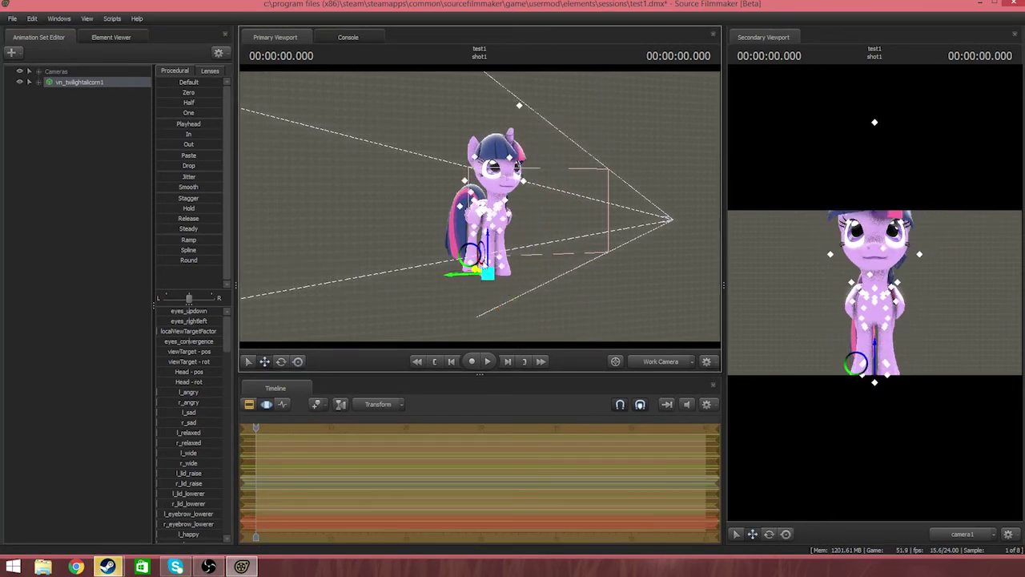
middle_click_drag(471, 272, 481, 253)
left_click_drag(481, 252, 487, 297)
key("e")
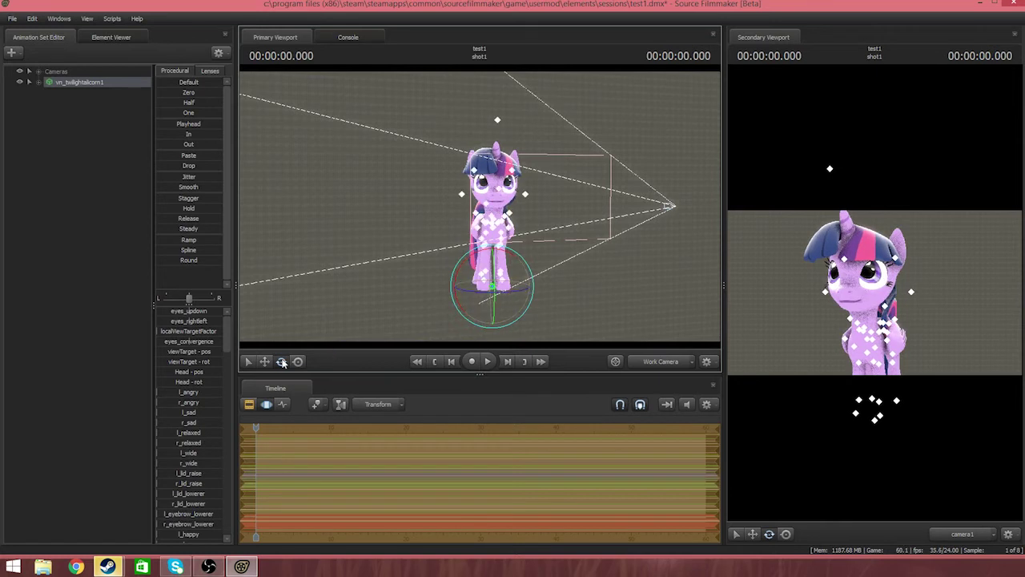
left_click(265, 361)
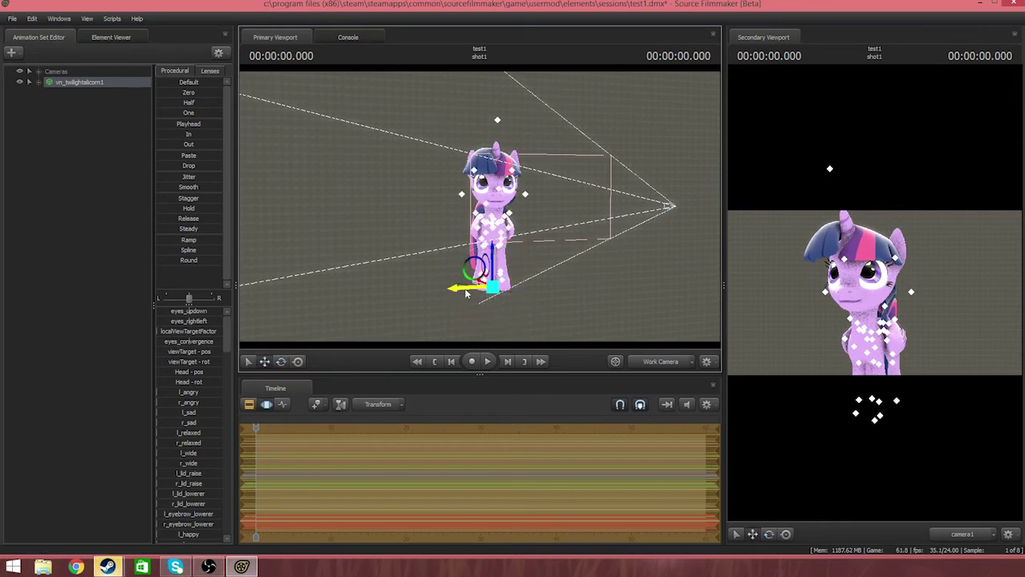
left_click_drag(465, 286, 503, 291)
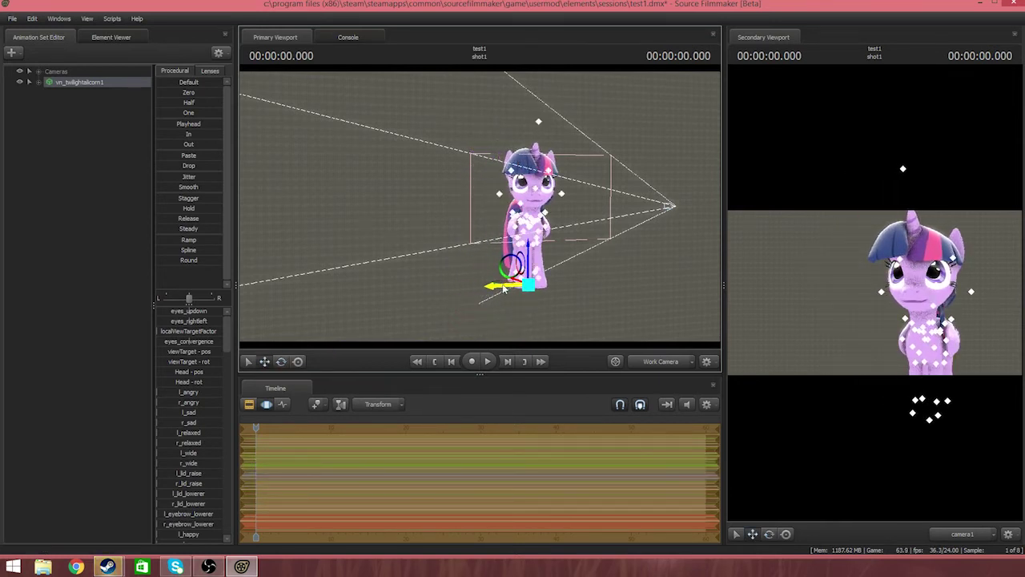
left_click(125, 182)
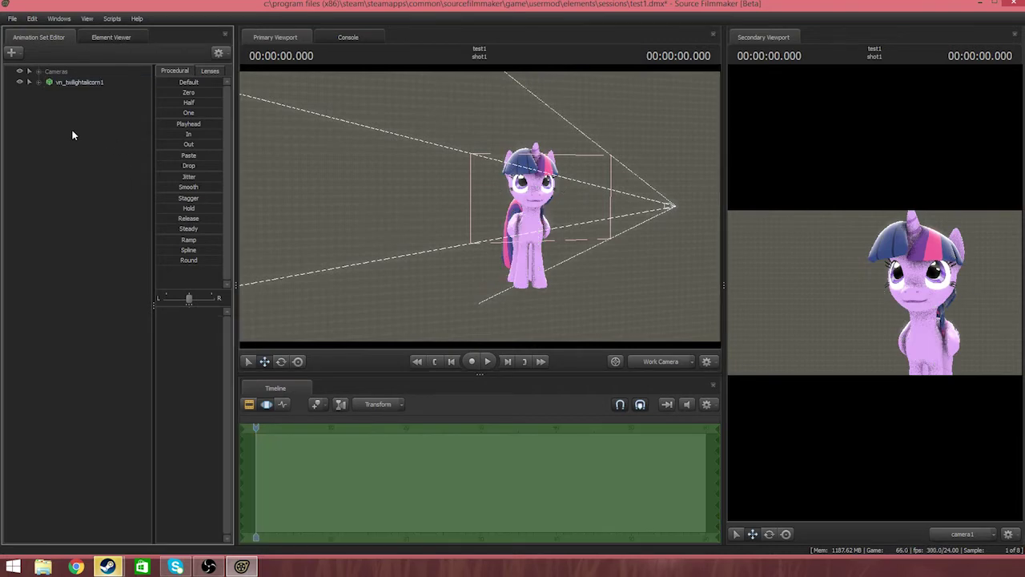
Start a new model animation set and try searching for 'penut'.
right_click(72, 135)
left_click(101, 156)
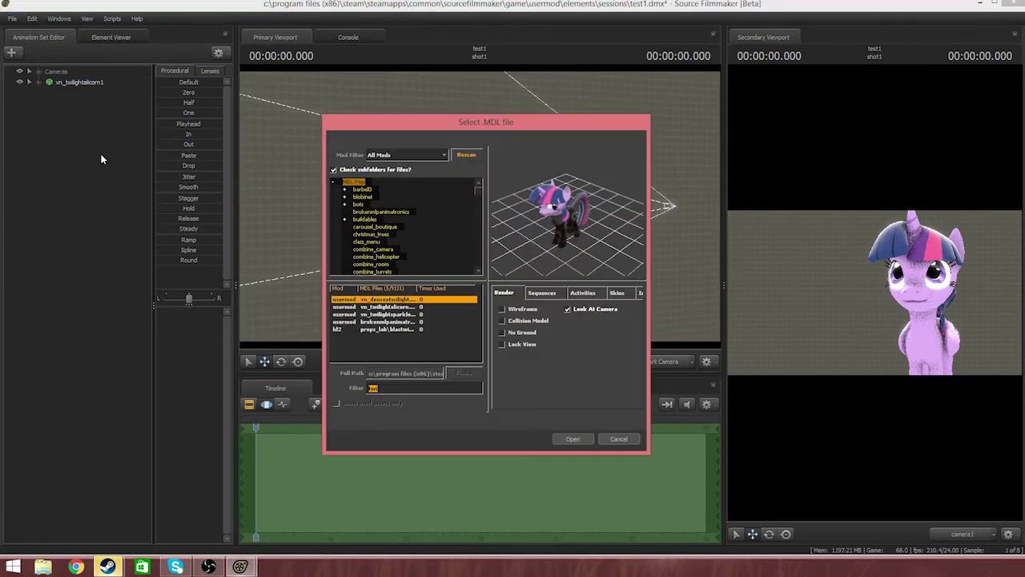
key("BackSpace")
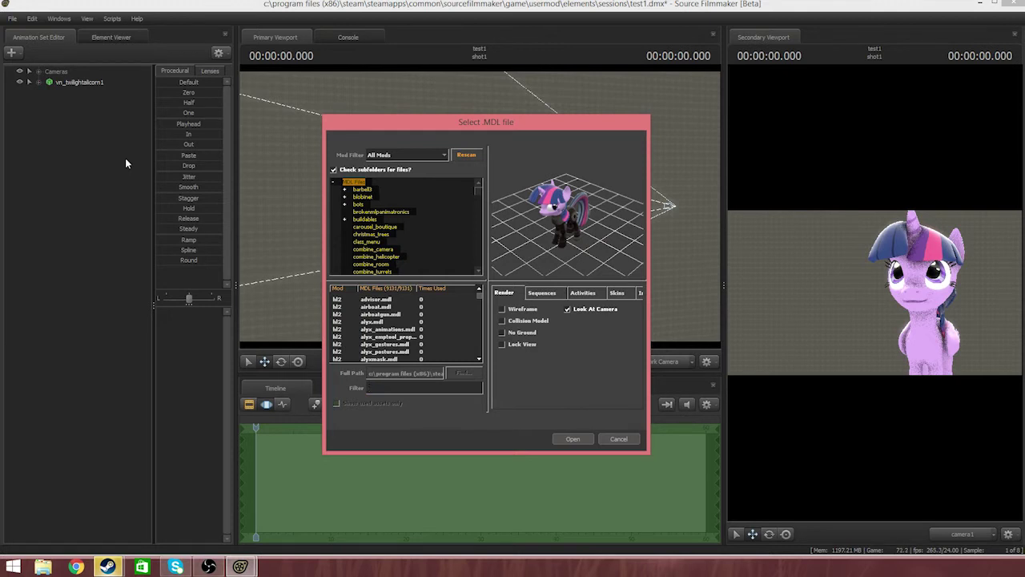
type("penu")
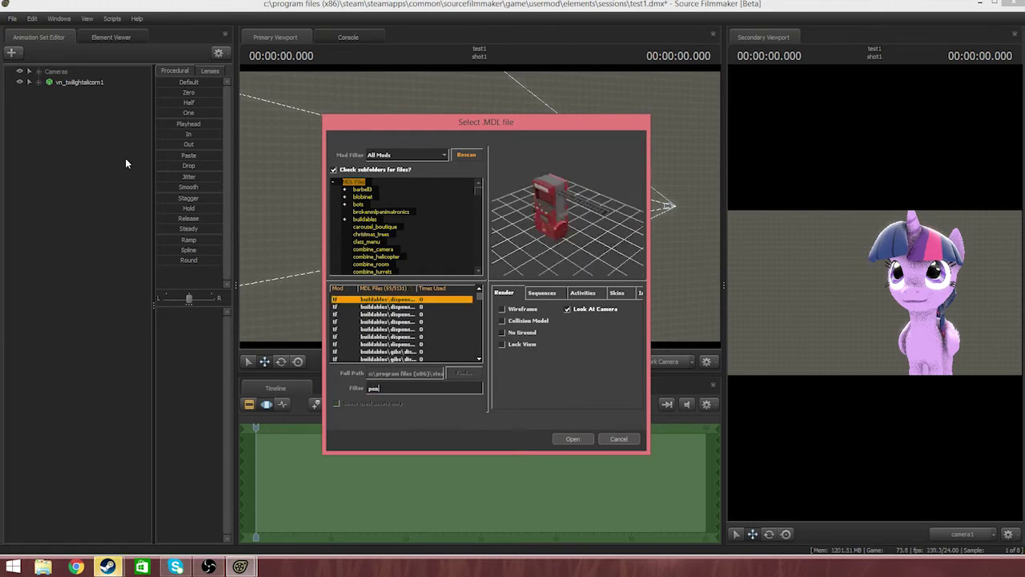
type("t")
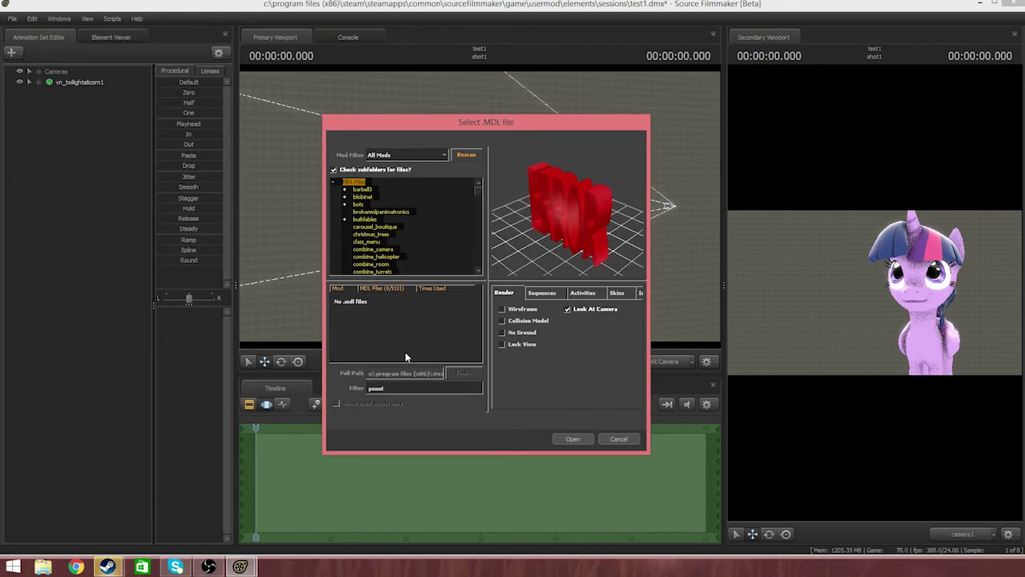
key("BackSpace")
key("BackSpace")
key("BackSpace")
key("BackSpace")
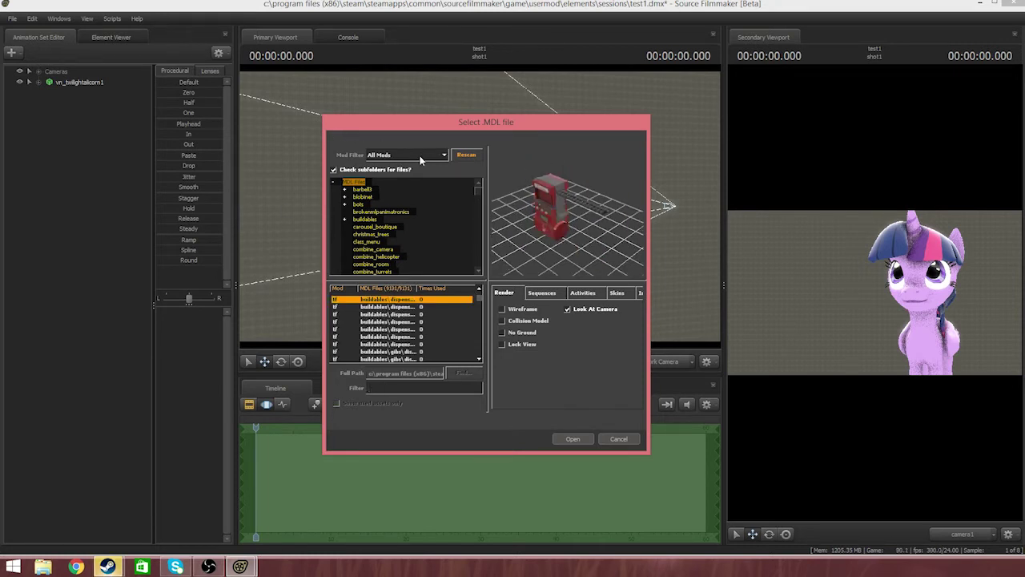
Filter models to usermod and load props_mlp\peanut as peanut1.
left_click(424, 157)
left_click(414, 172)
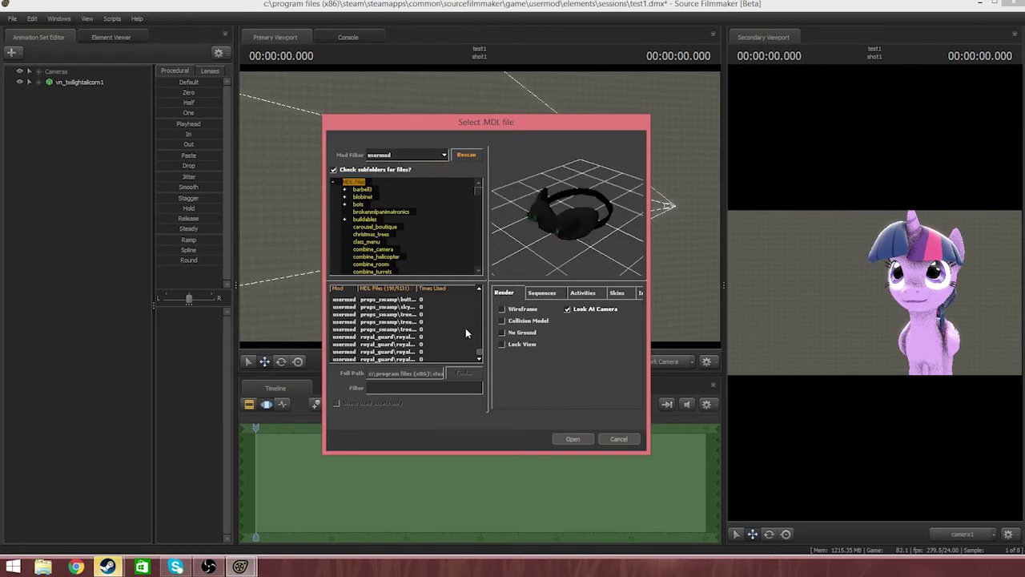
left_click_drag(479, 354, 482, 327)
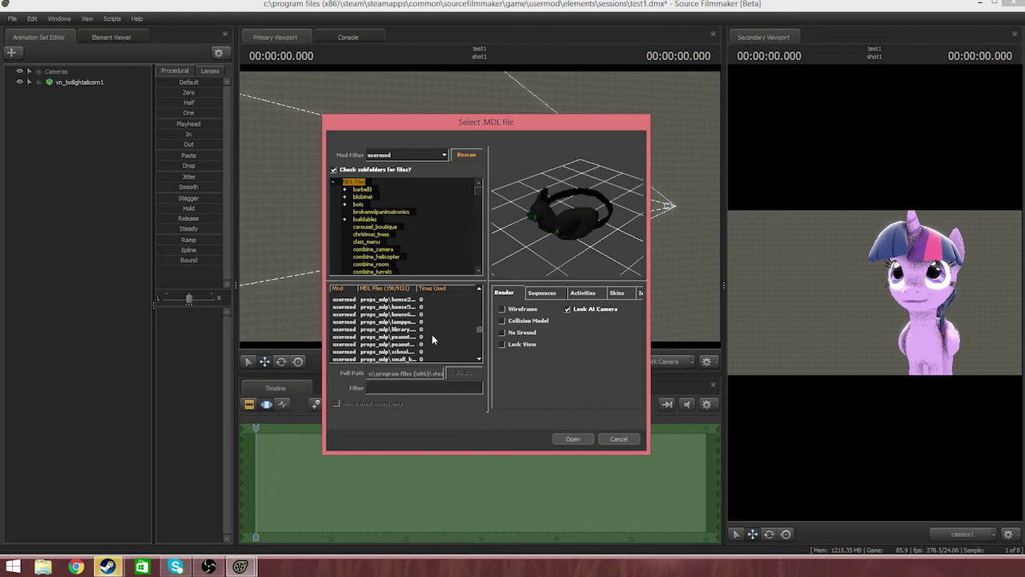
left_click(416, 352)
left_click(414, 343)
double_click(411, 343)
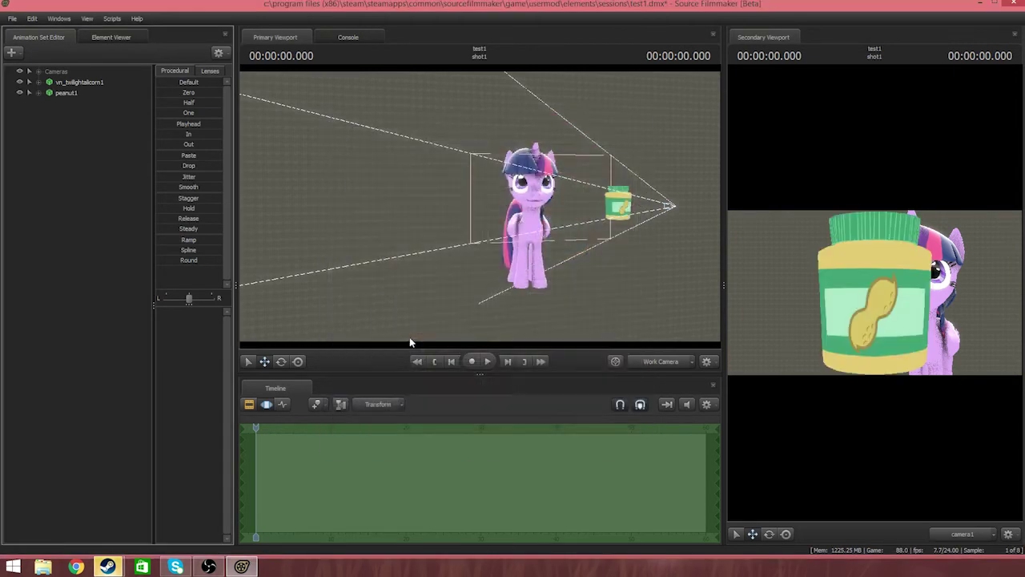
Slide peanut1 along X in front of Twilight and rotate the jar slightly.
left_click(77, 92)
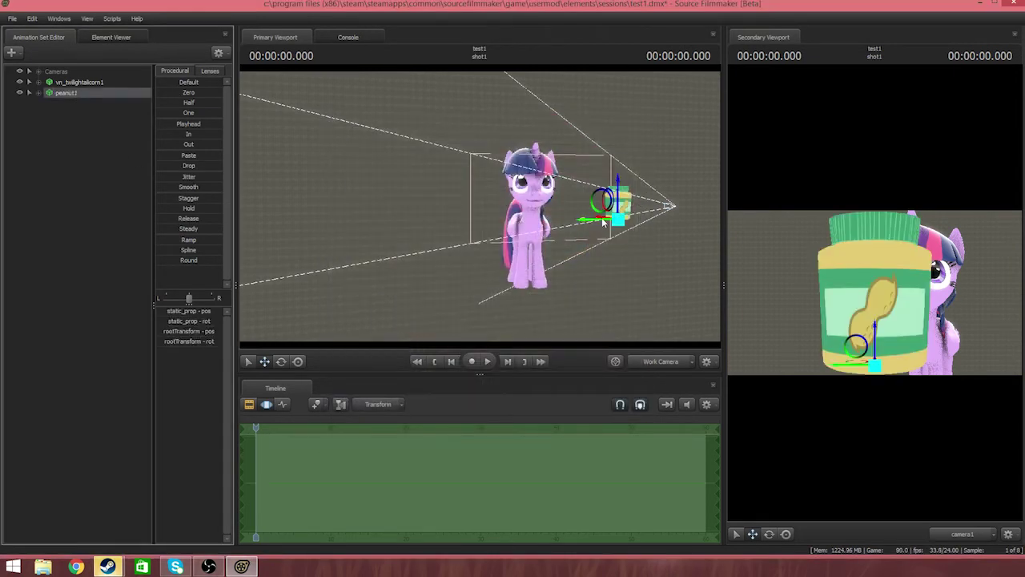
left_click_drag(604, 222, 520, 231)
left_click(281, 361)
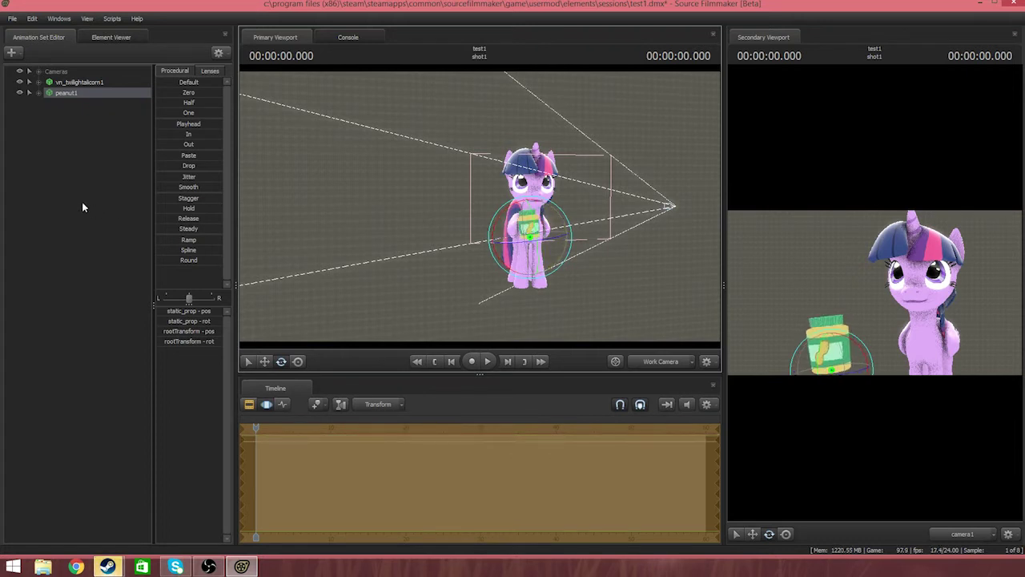
left_click(44, 123)
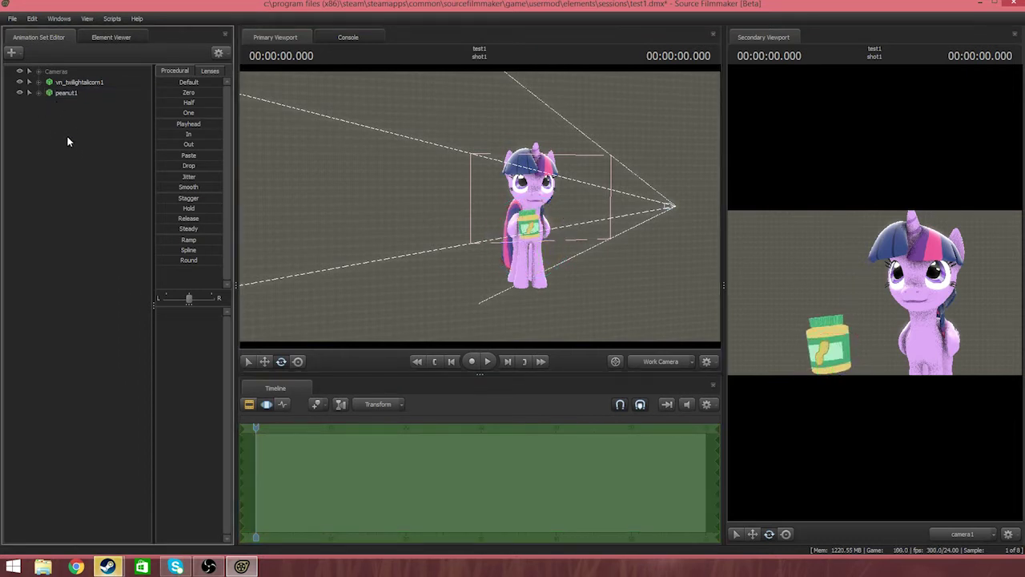
right_click(68, 142)
right_click(57, 109)
Create an animation set for a new particle system and browse for its definition file.
right_click(57, 108)
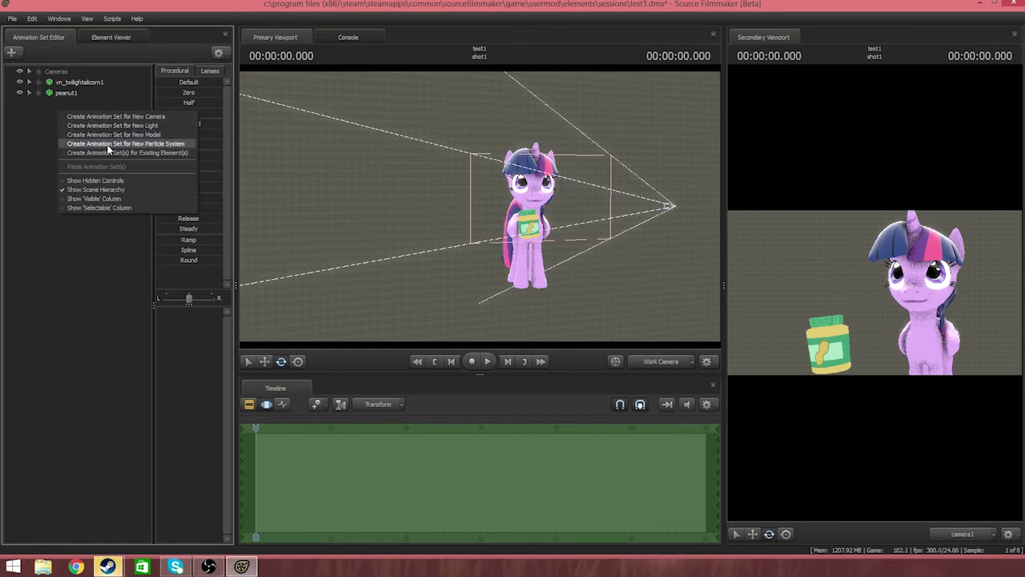
left_click(108, 144)
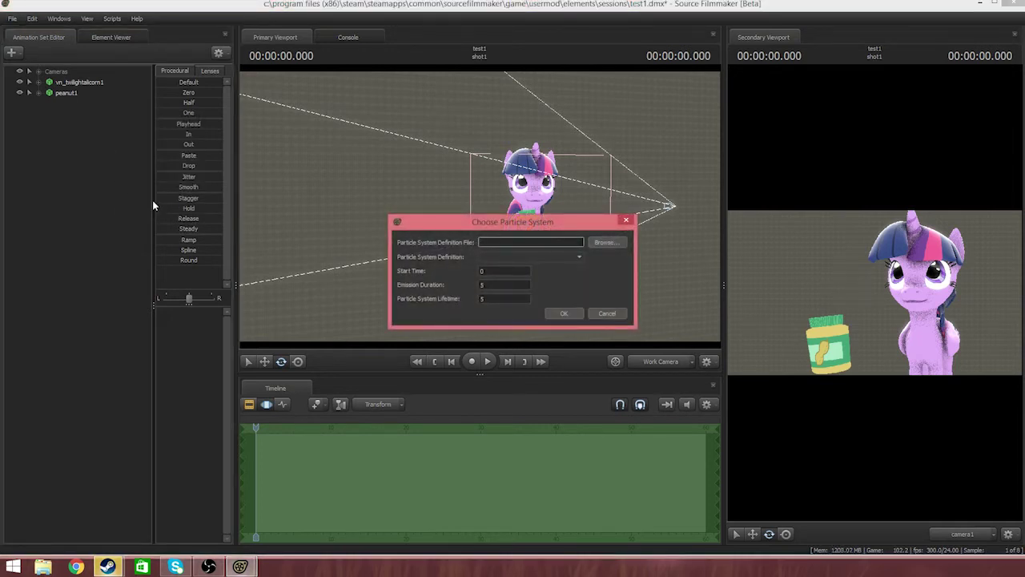
left_click(599, 245)
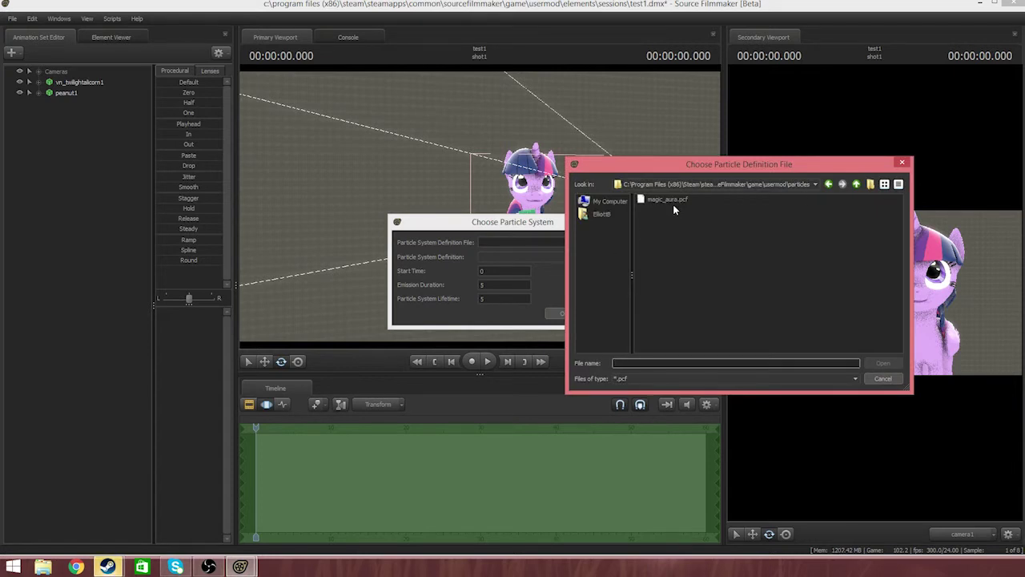
Browse from the C: drive into Program Files (x86)\Steam\steamapps.
left_click(607, 202)
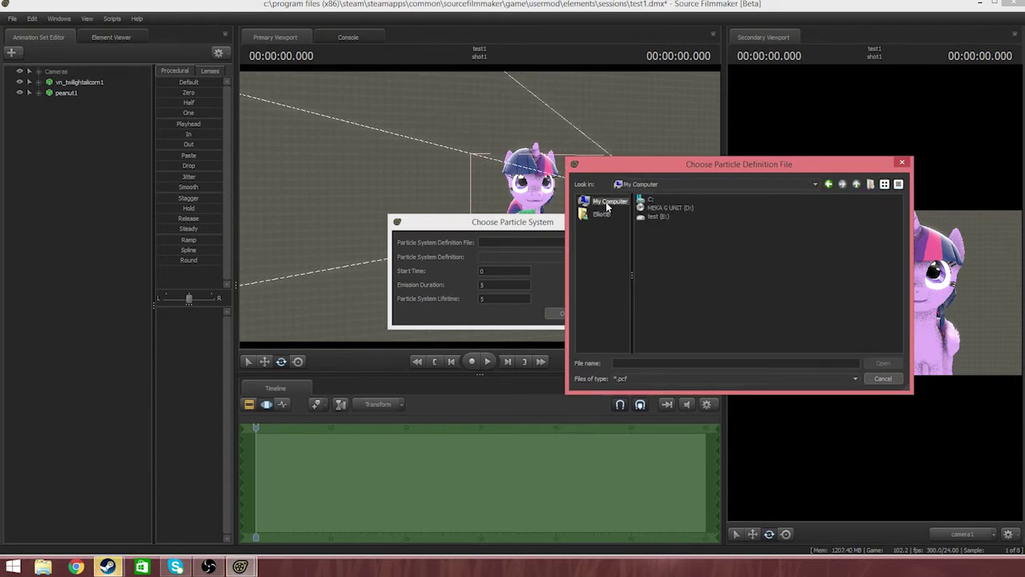
double_click(650, 202)
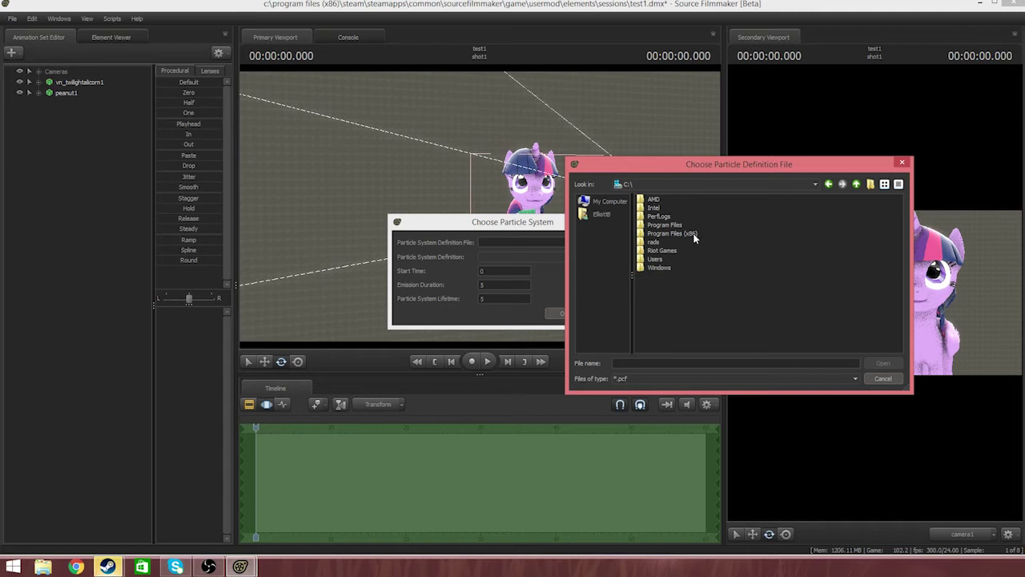
double_click(665, 233)
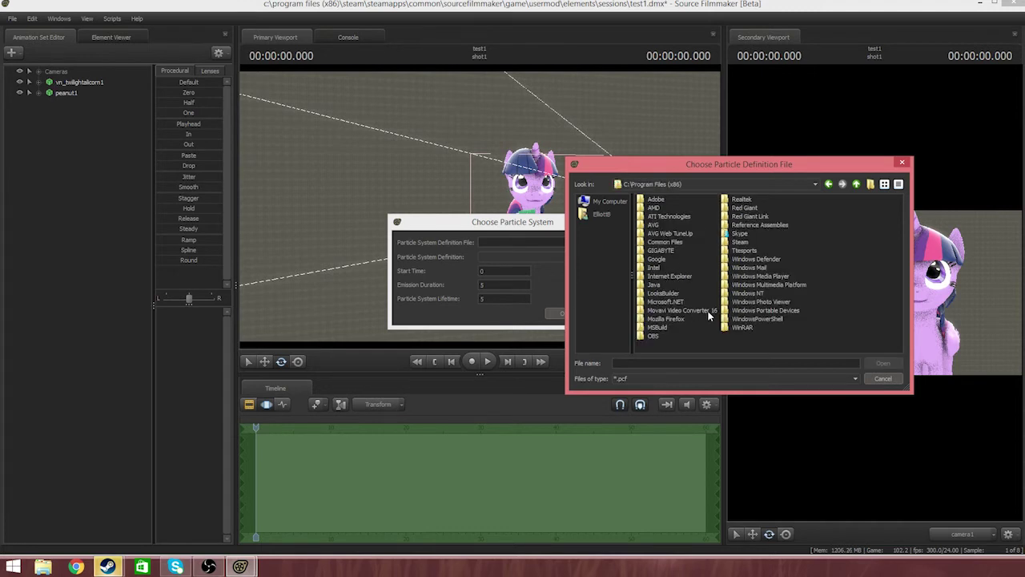
double_click(740, 242)
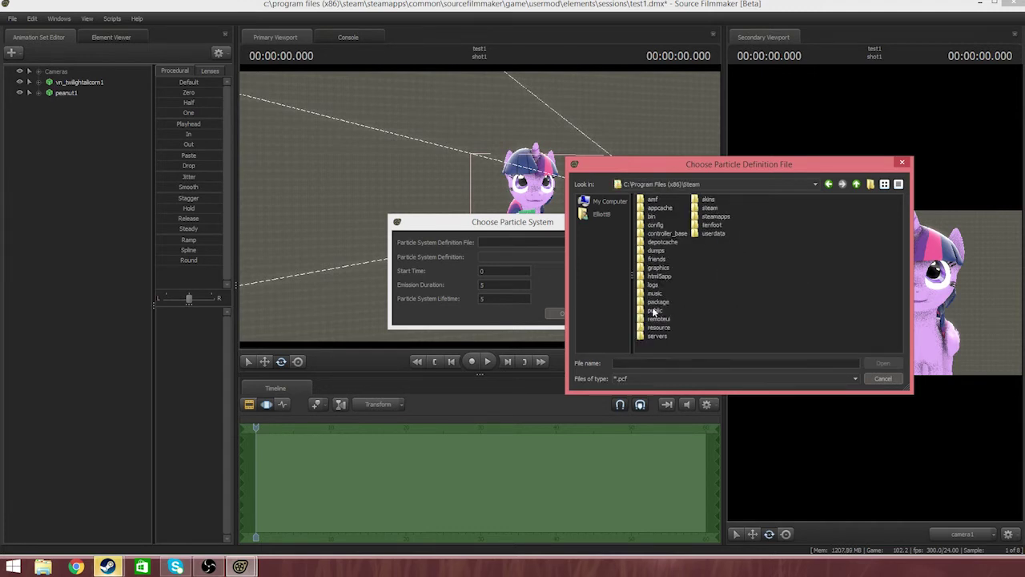
left_click(717, 217)
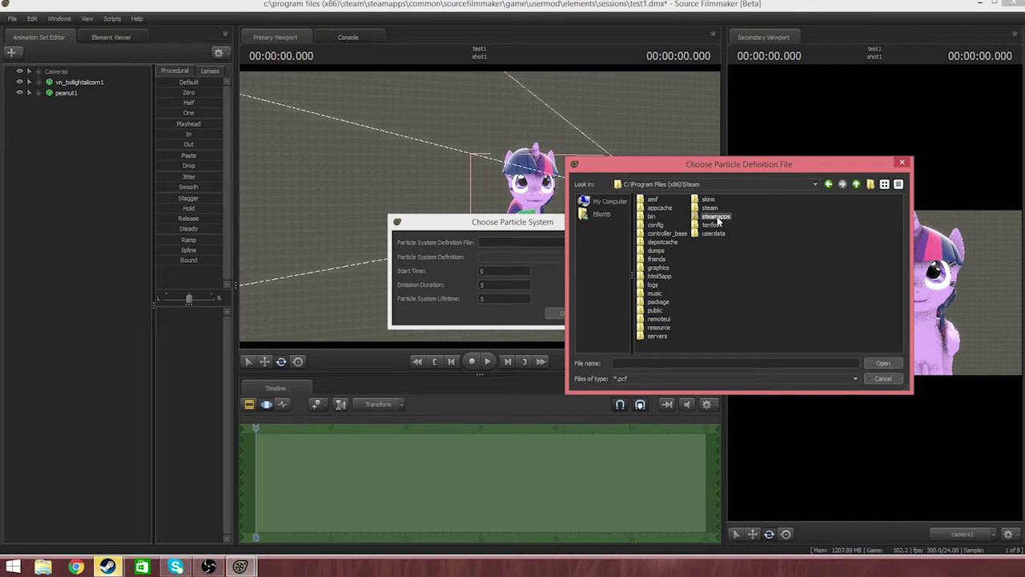
double_click(717, 218)
Continue through common\SourceFilmmaker\game\usermod\particles and load magic_aura.pcf.
double_click(658, 199)
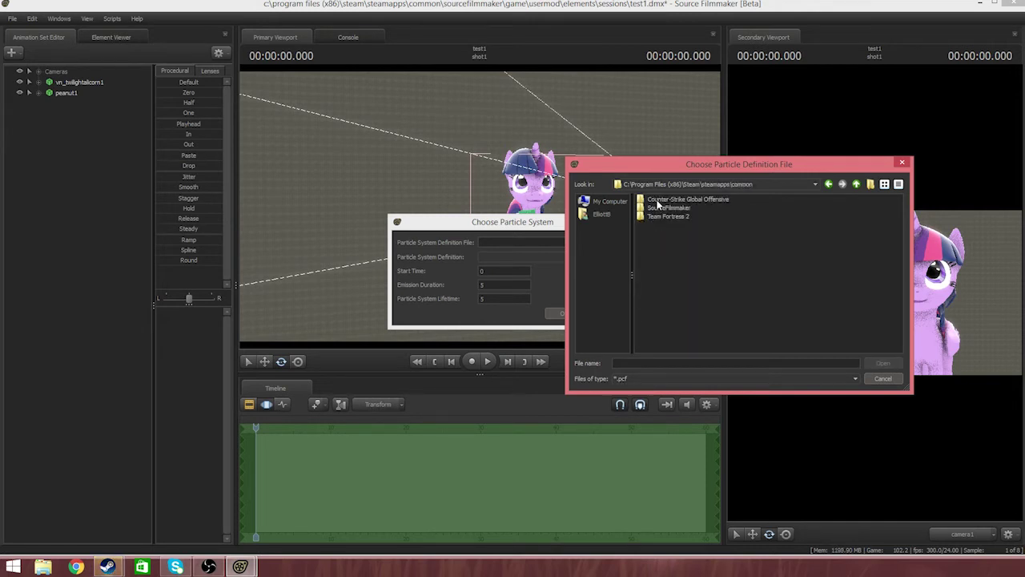
double_click(667, 209)
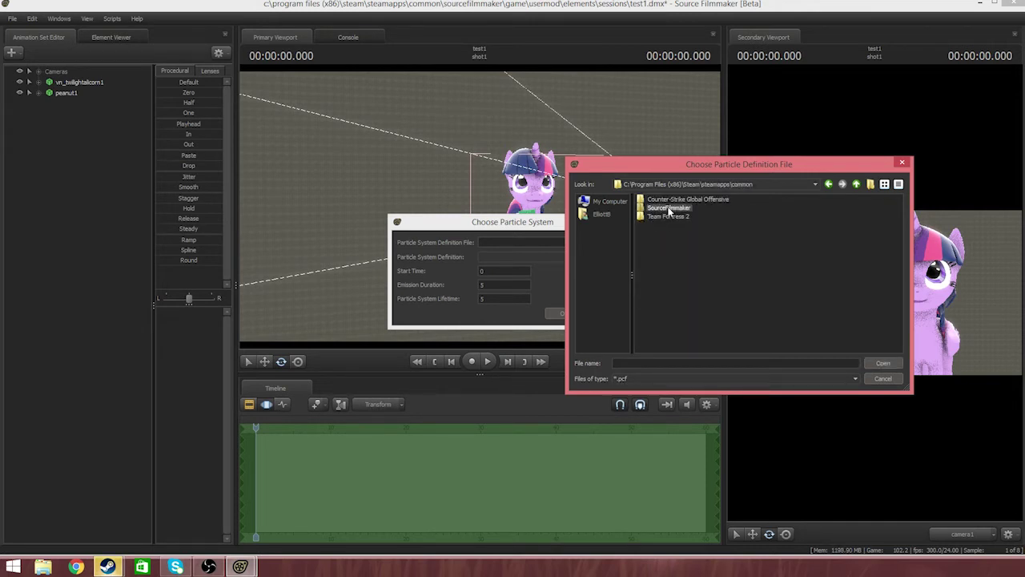
double_click(654, 209)
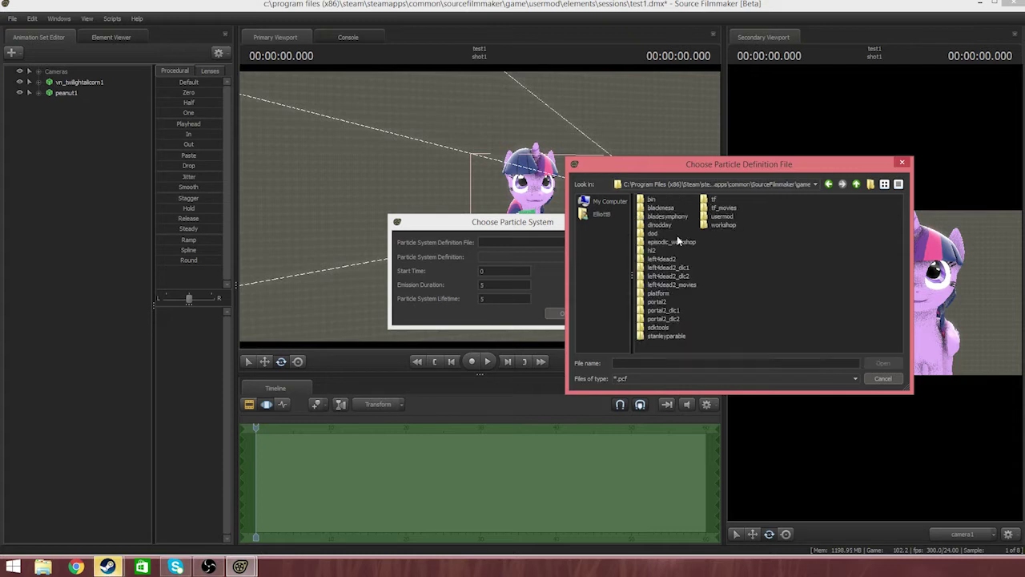
double_click(724, 216)
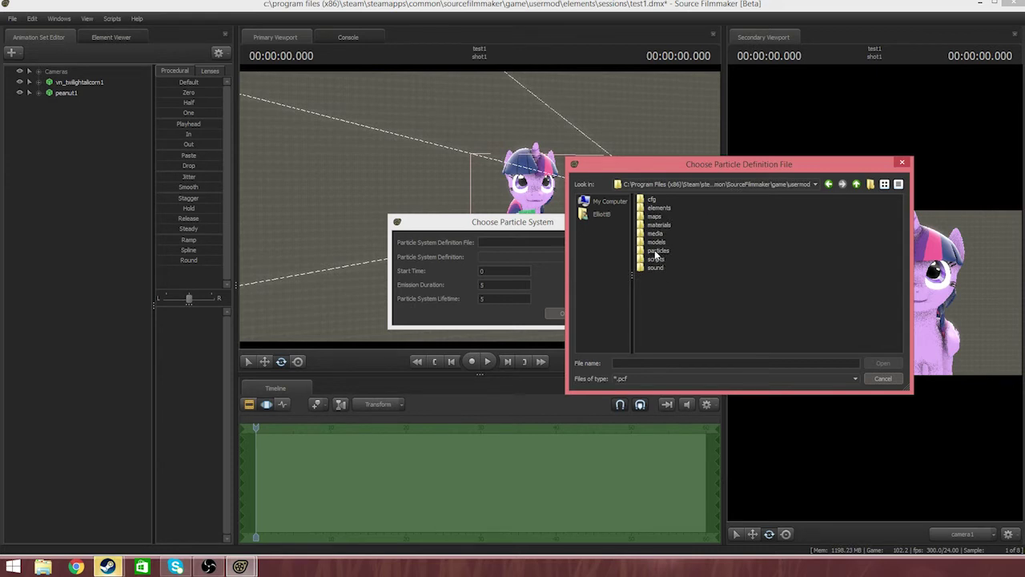
double_click(655, 253)
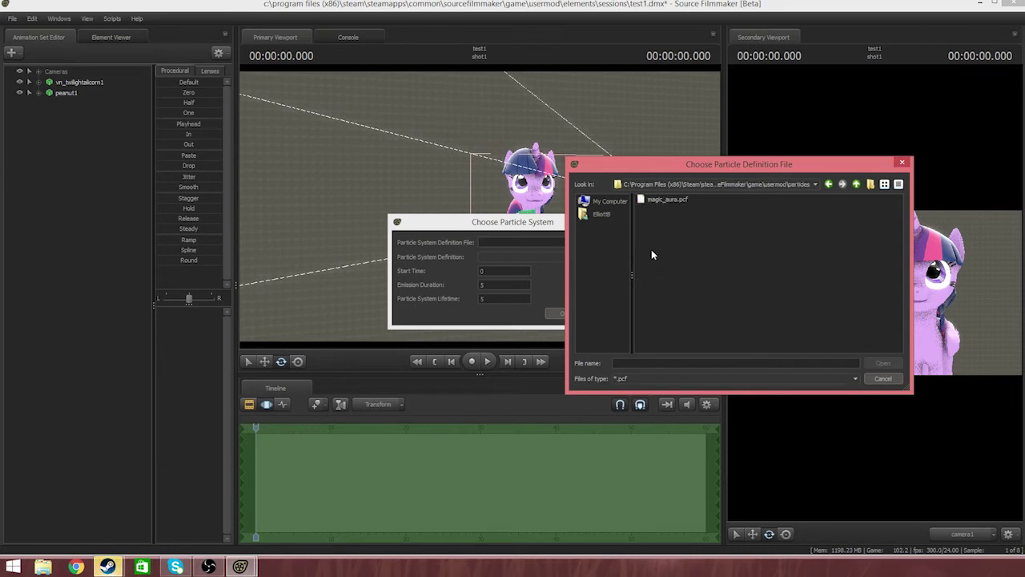
double_click(667, 200)
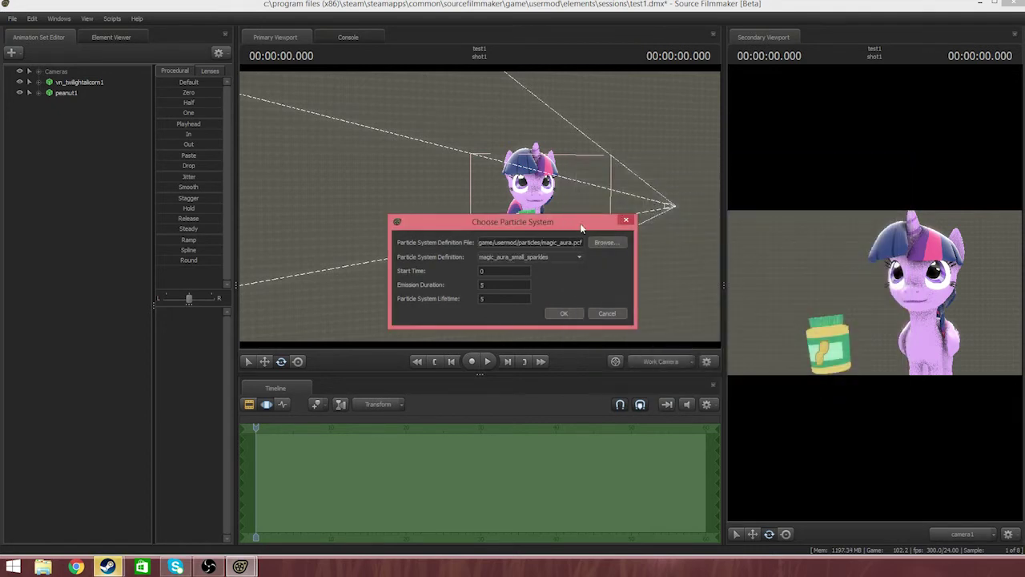
left_click_drag(545, 222, 351, 190)
Choose the magic_aura_small definition, set emission duration and lifetime to 50, and confirm.
left_click(357, 227)
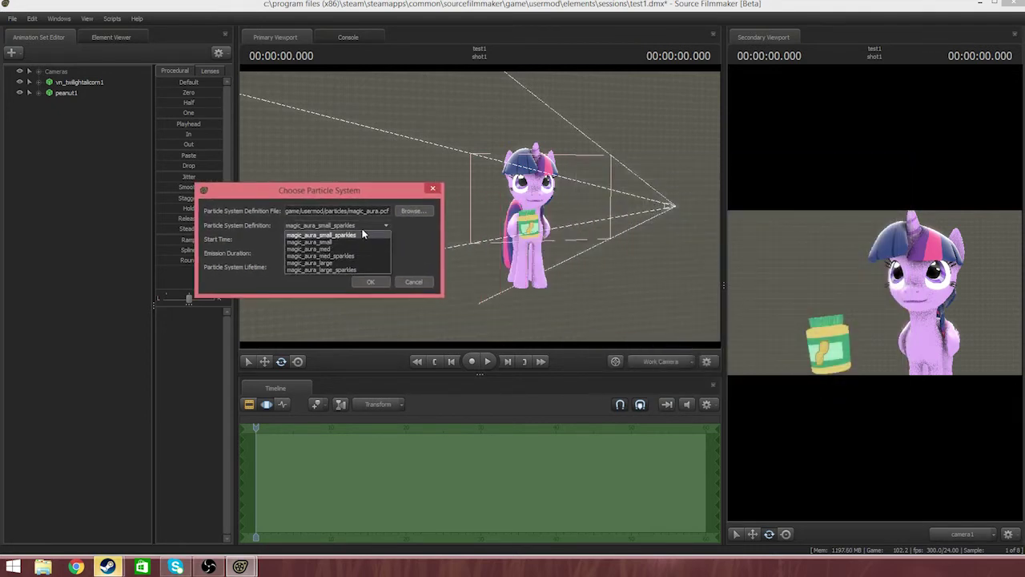
left_click(311, 242)
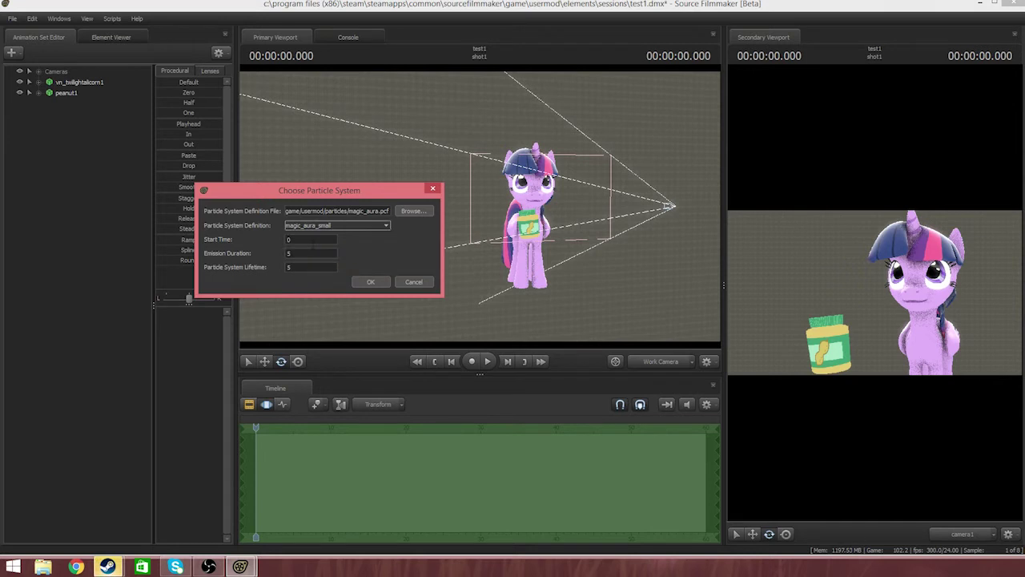
left_click(373, 227)
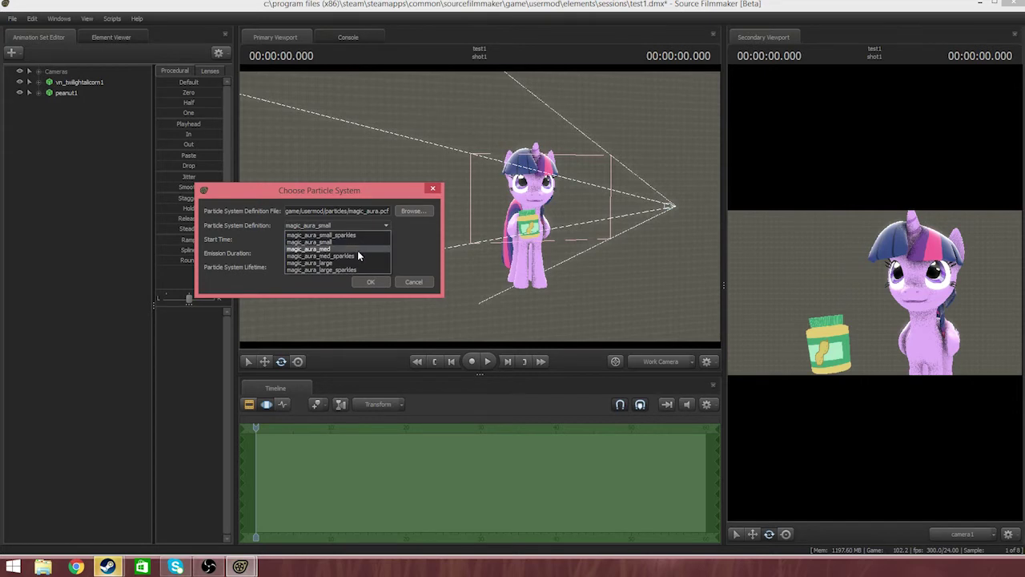
left_click(386, 224)
left_click(376, 224)
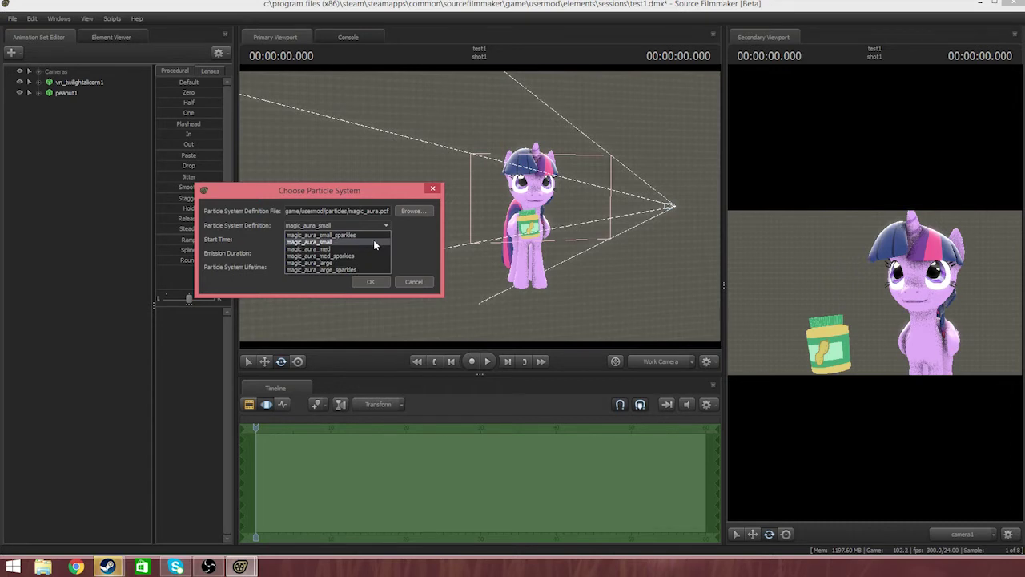
left_click(373, 240)
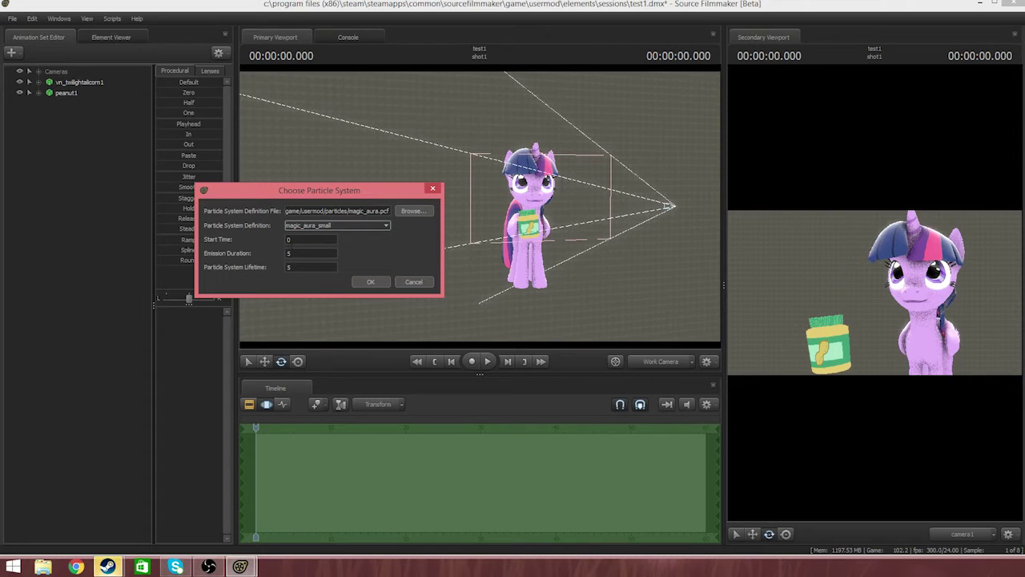
left_click(311, 253)
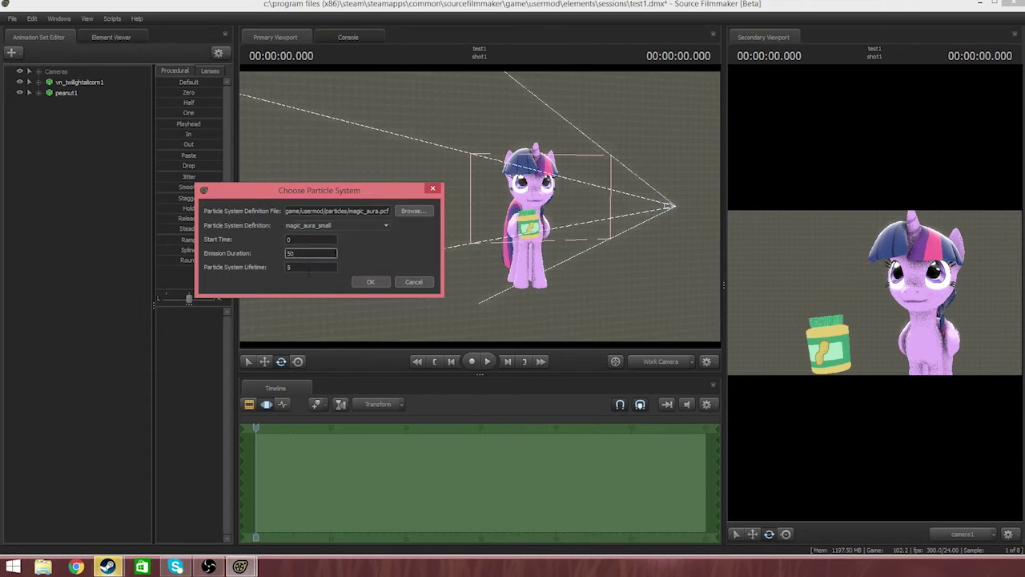
type("0")
left_click(307, 267)
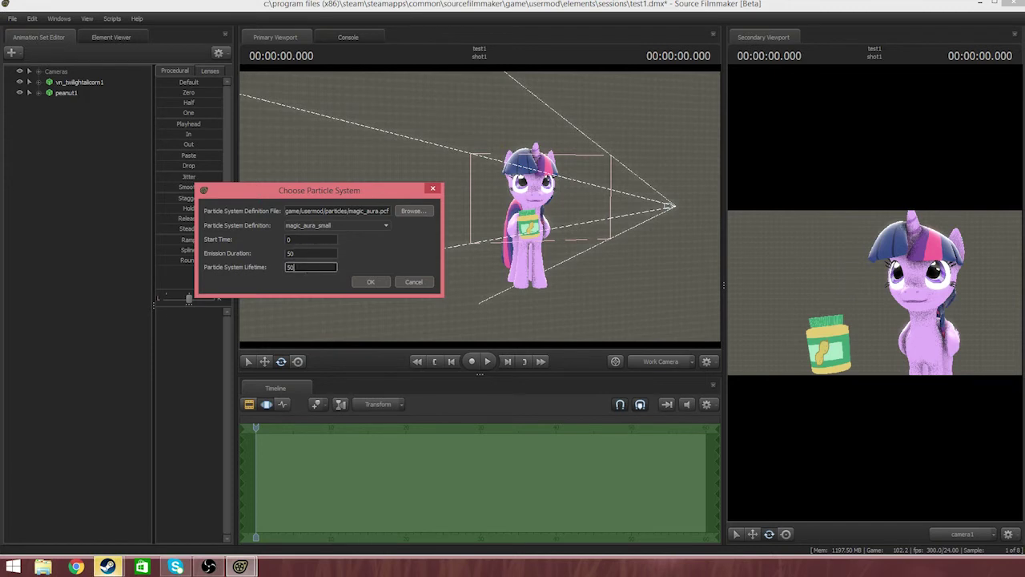
left_click(367, 283)
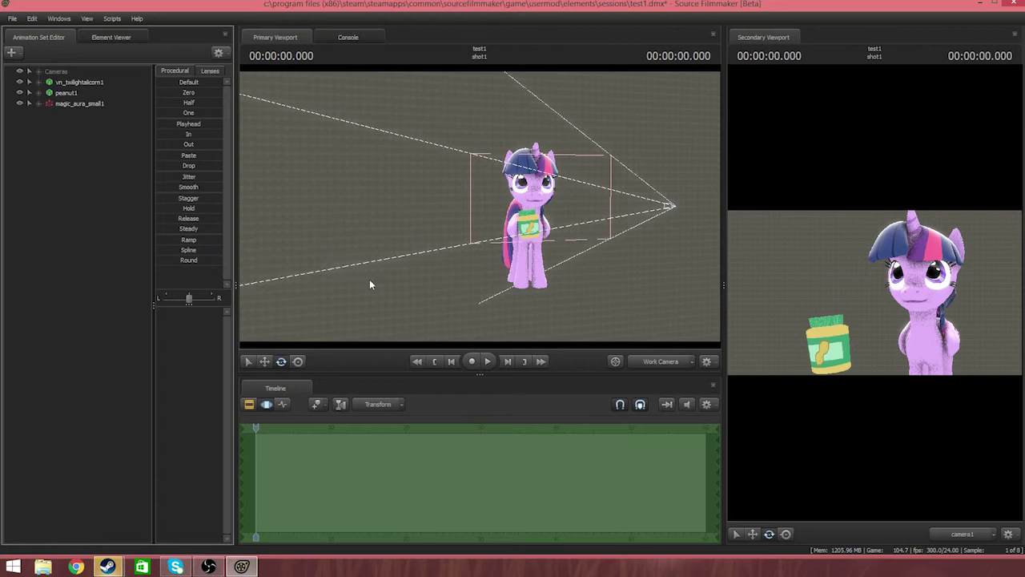
Play the scene to check the aura, view through camera1, and rewind to 00:00:00.000.
left_click(264, 405)
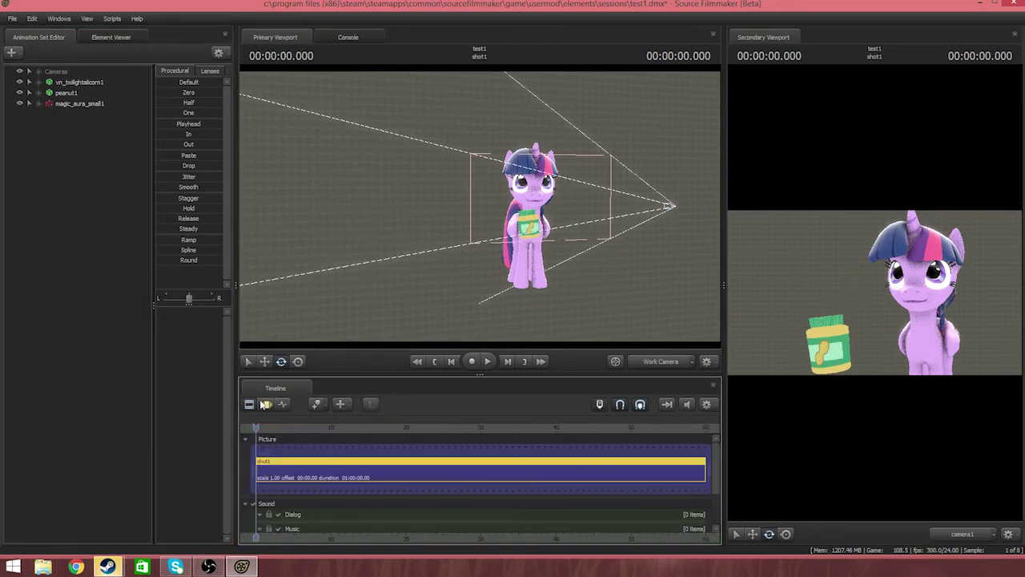
left_click(250, 404)
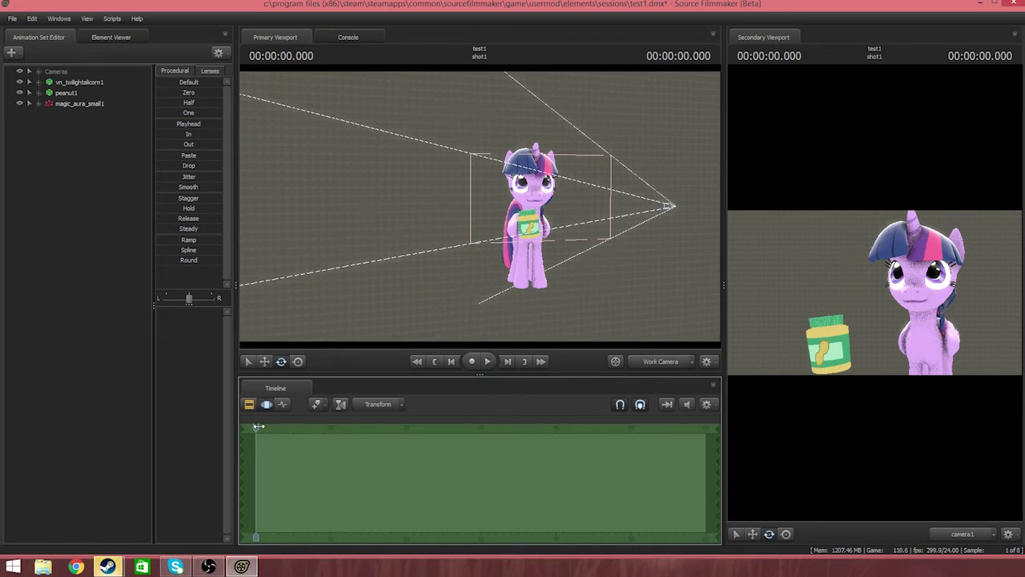
left_click_drag(259, 426, 259, 433)
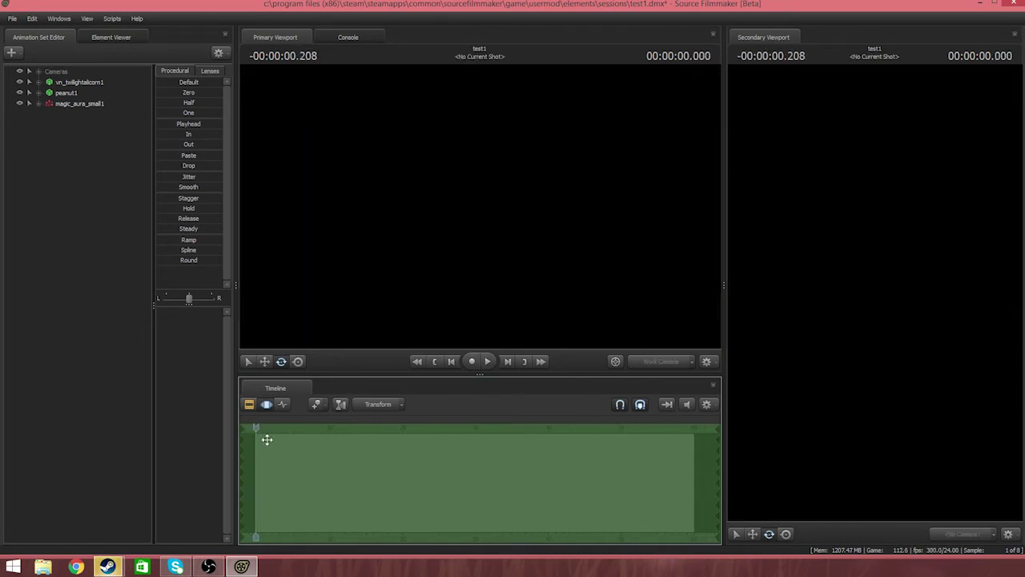
key("space")
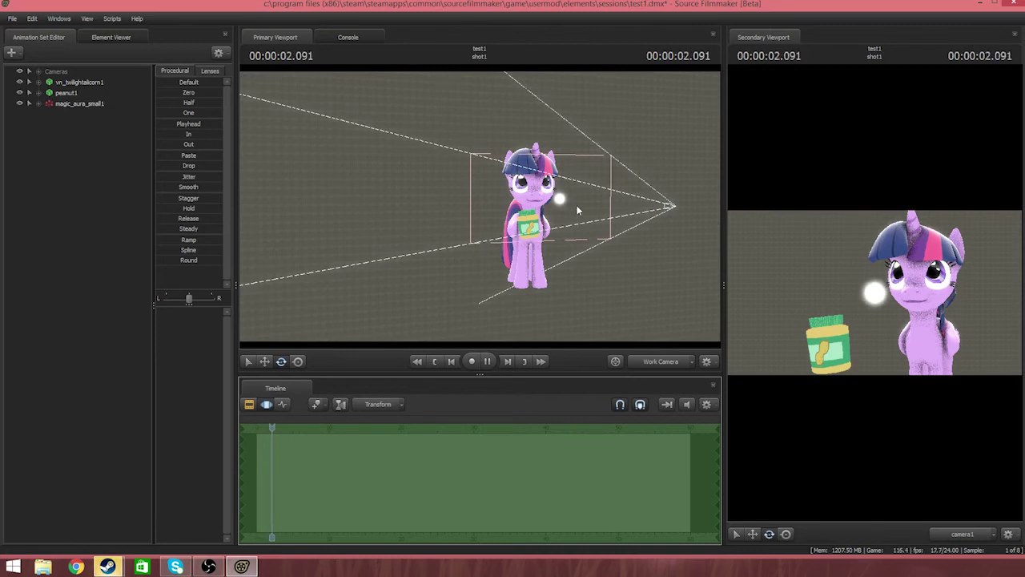
key("space")
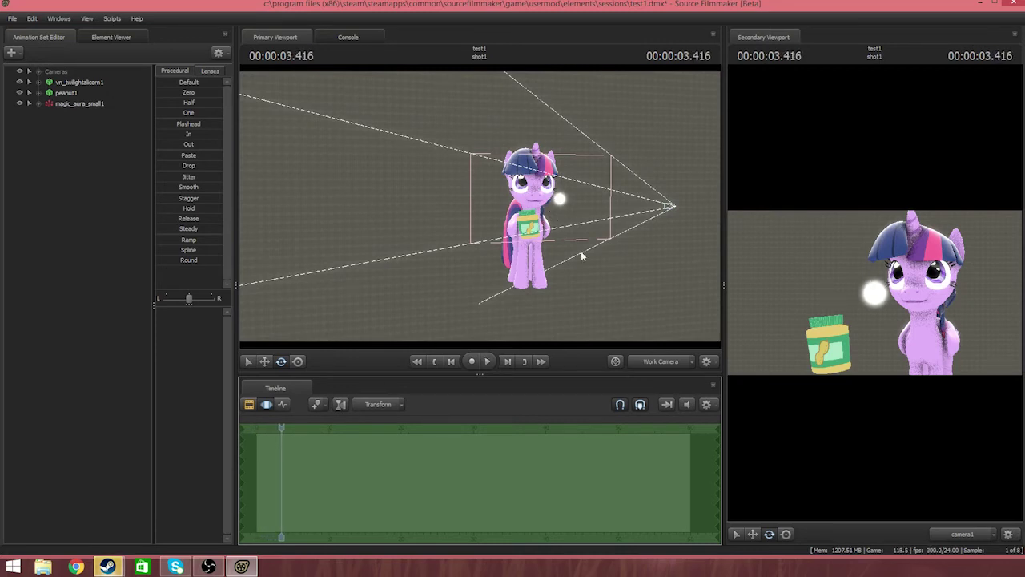
left_click(654, 364)
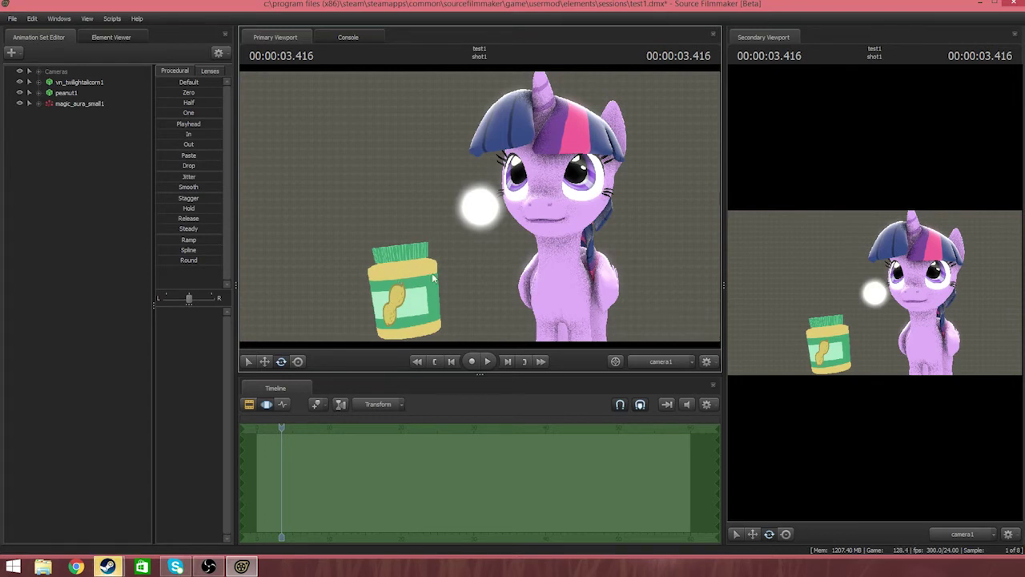
left_click_drag(281, 428, 256, 433)
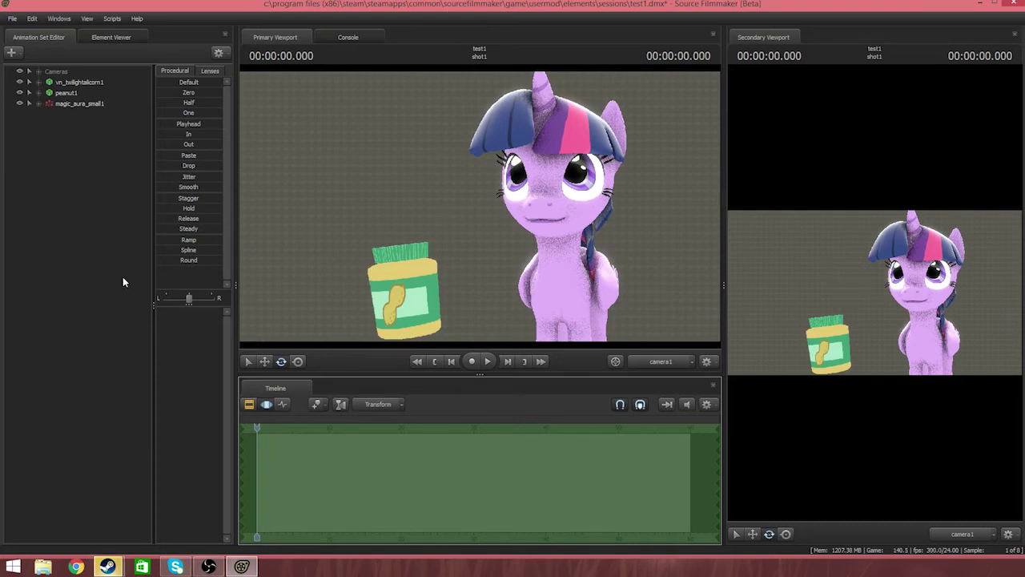
Show peanut1's model in the Element Viewer and expand peanut1's children.
right_click(66, 95)
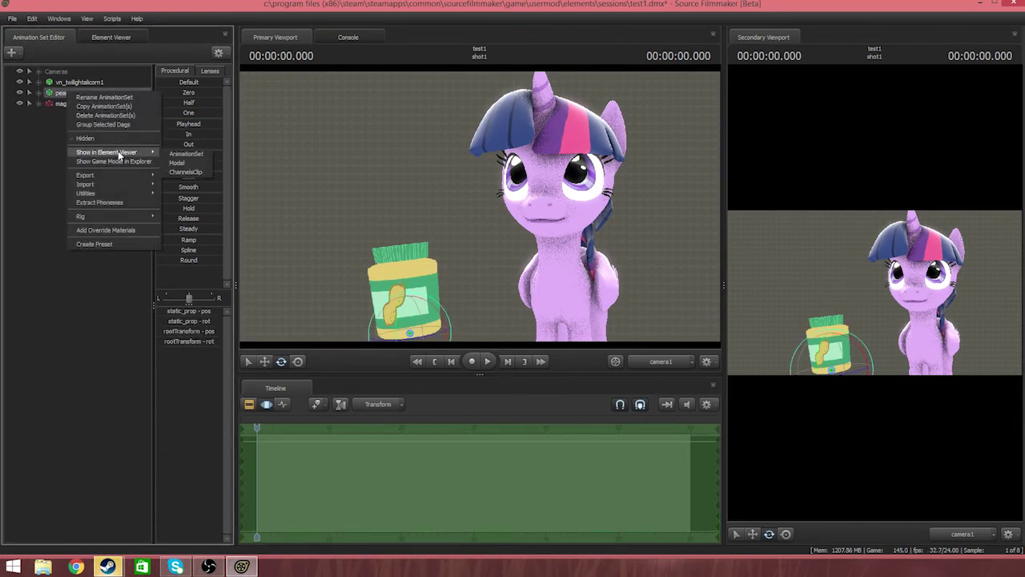
mouse_move(117, 152)
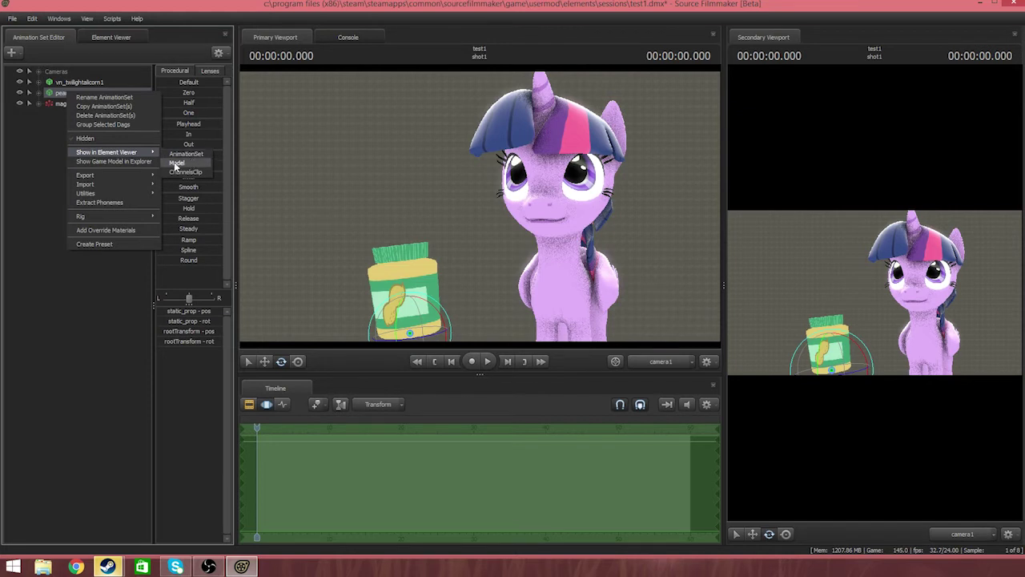
left_click(175, 164)
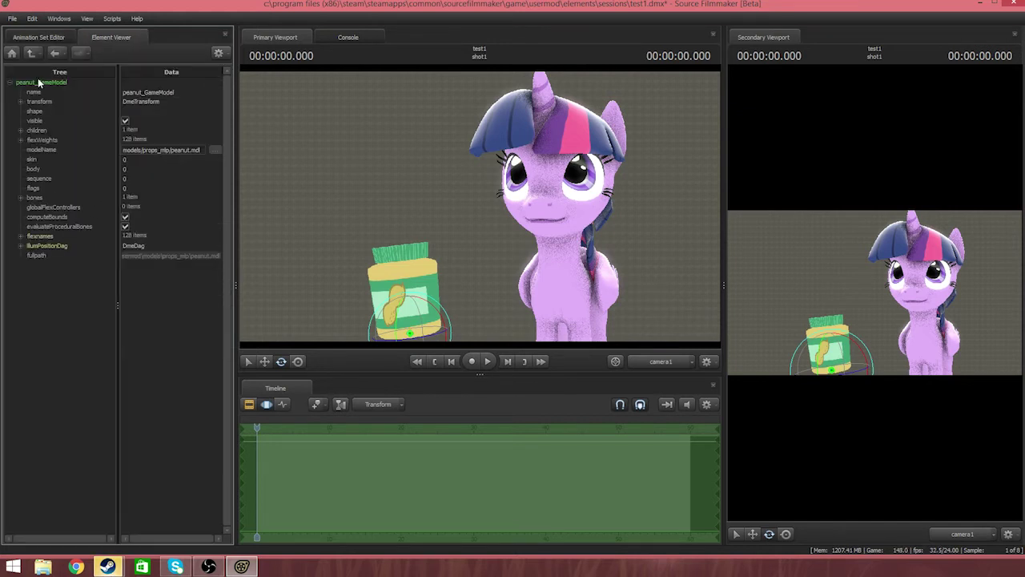
left_click(31, 54)
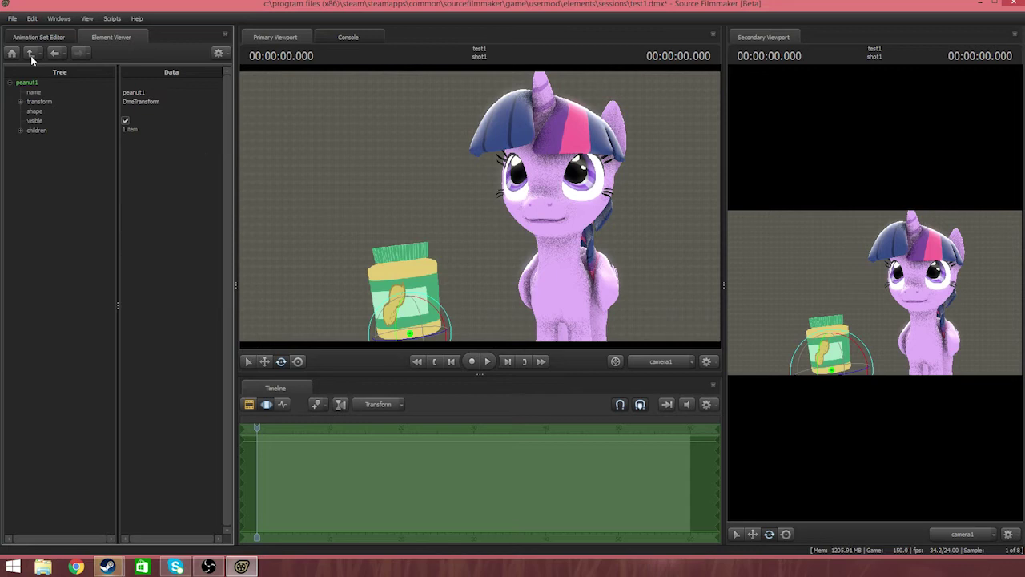
left_click(21, 131)
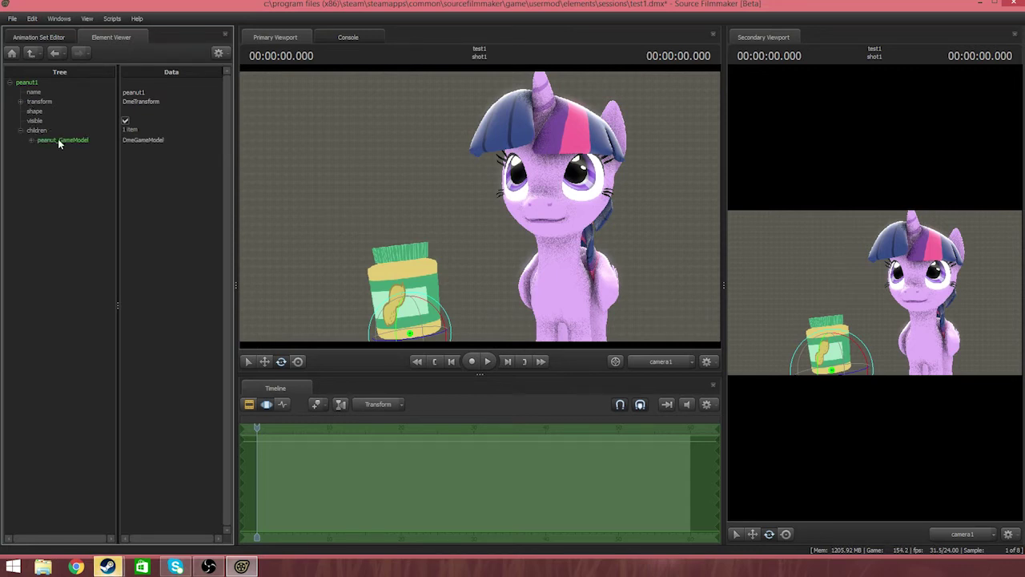
Copy the peanut_GameModel element.
left_click(58, 140)
right_click(58, 138)
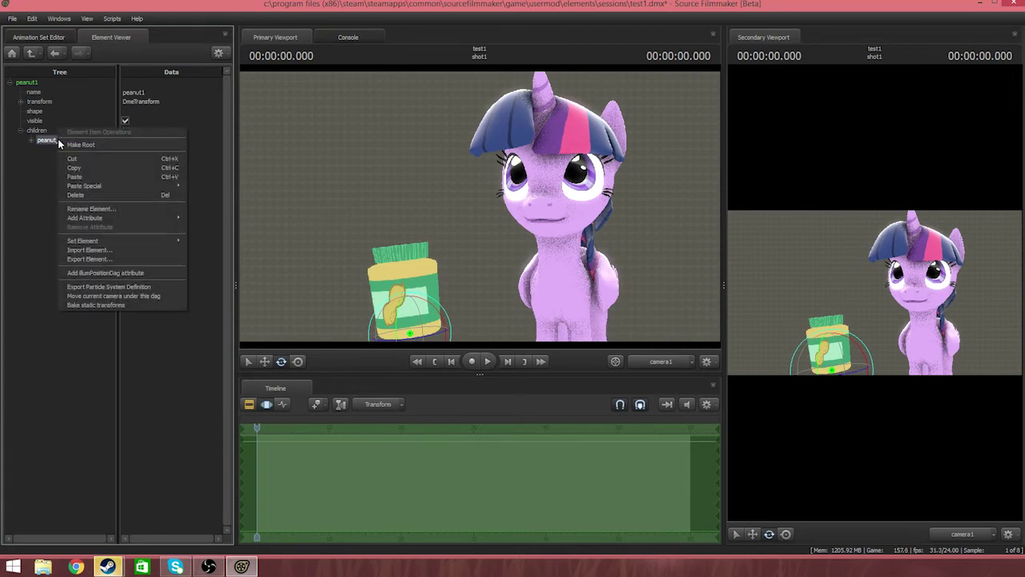
left_click(85, 168)
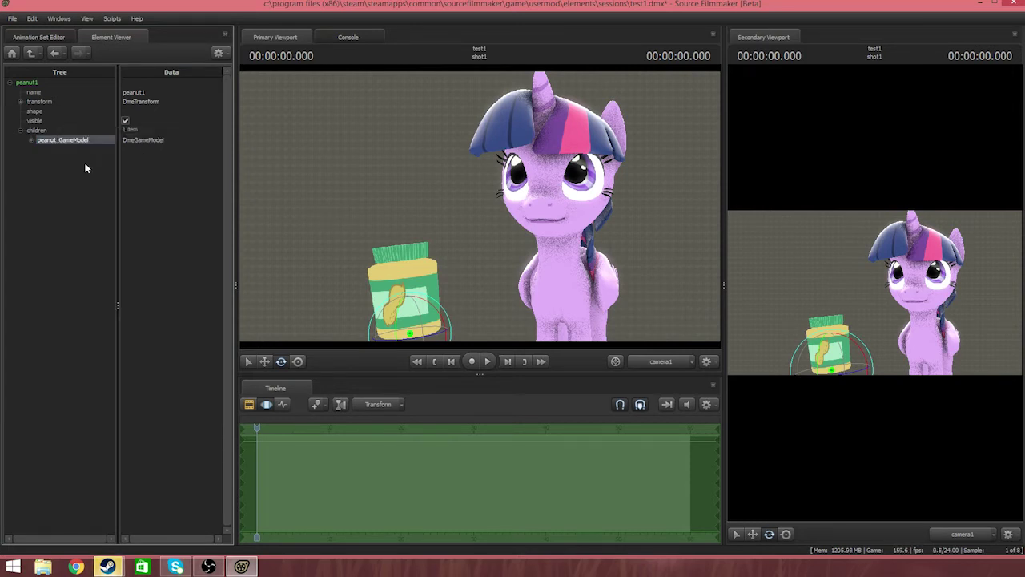
Show the magic_aura_small1 particle system in the Element Viewer.
left_click(49, 37)
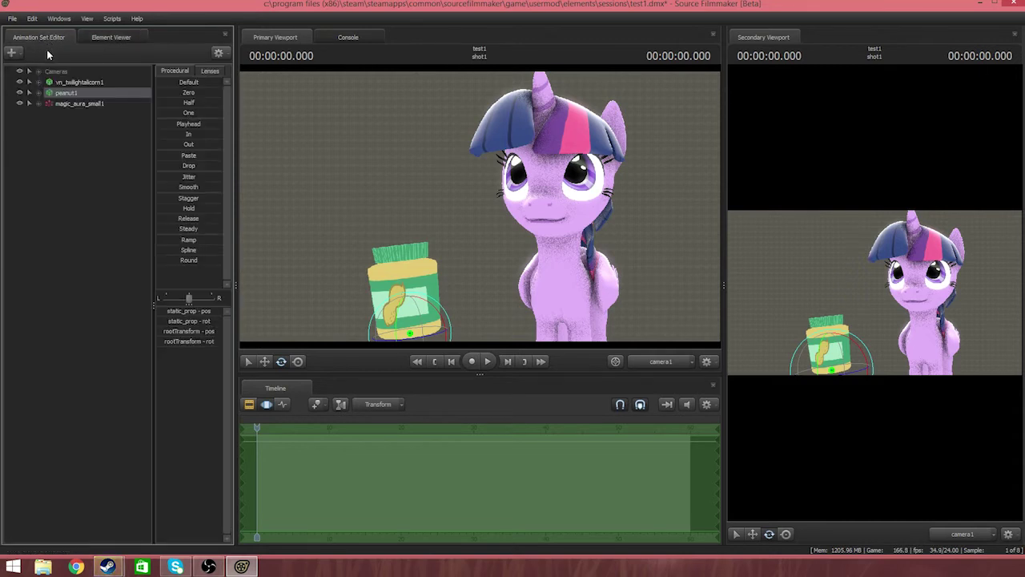
left_click(62, 105)
right_click(61, 104)
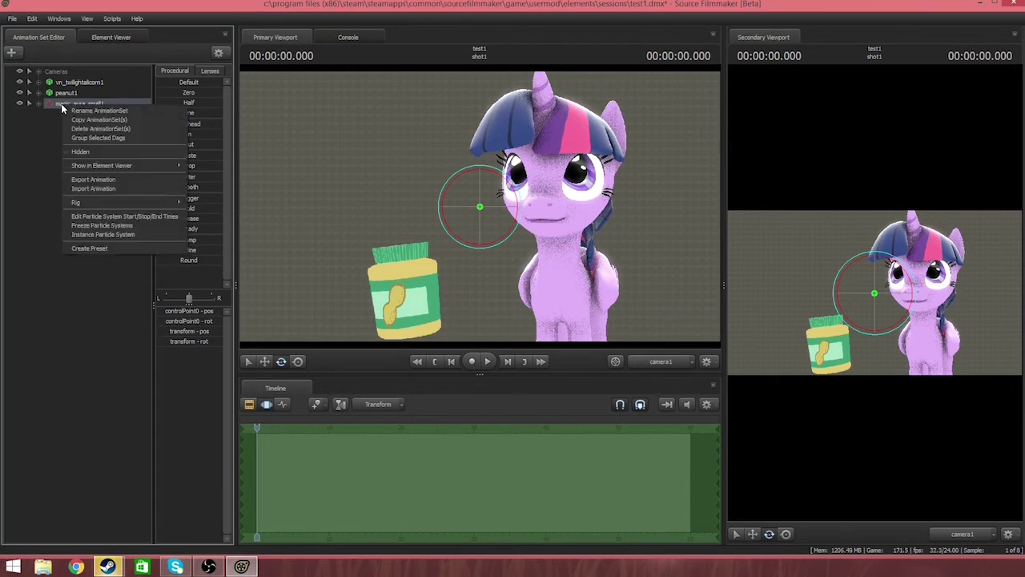
mouse_move(101, 165)
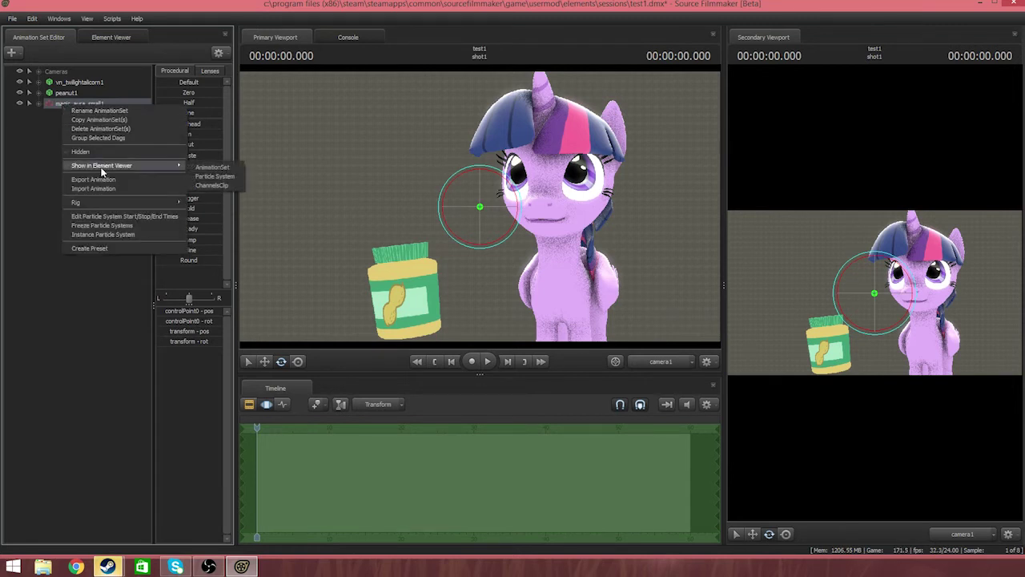
left_click(222, 177)
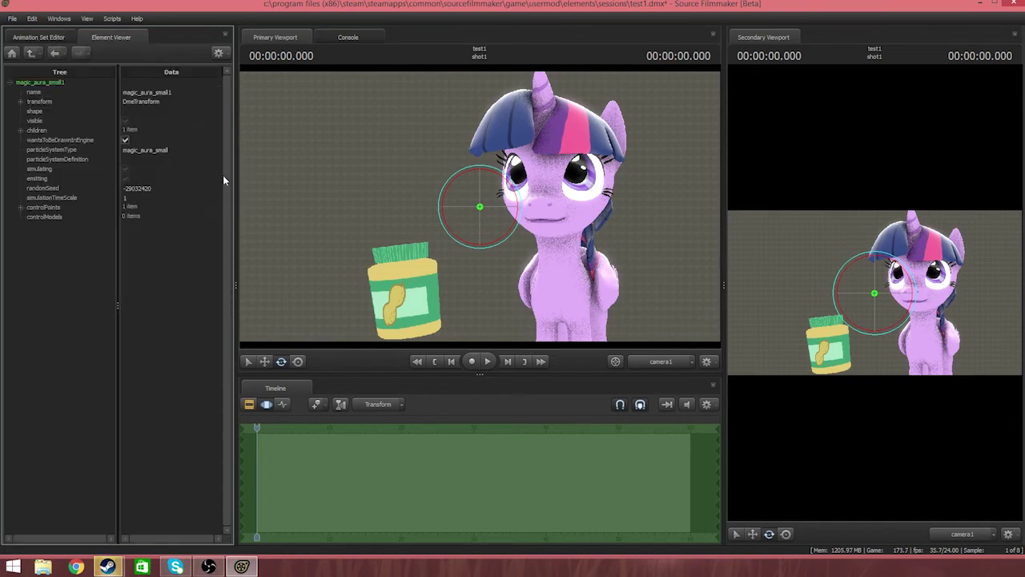
Paste the peanut model into controlModels as a reference.
right_click(39, 216)
mouse_move(89, 247)
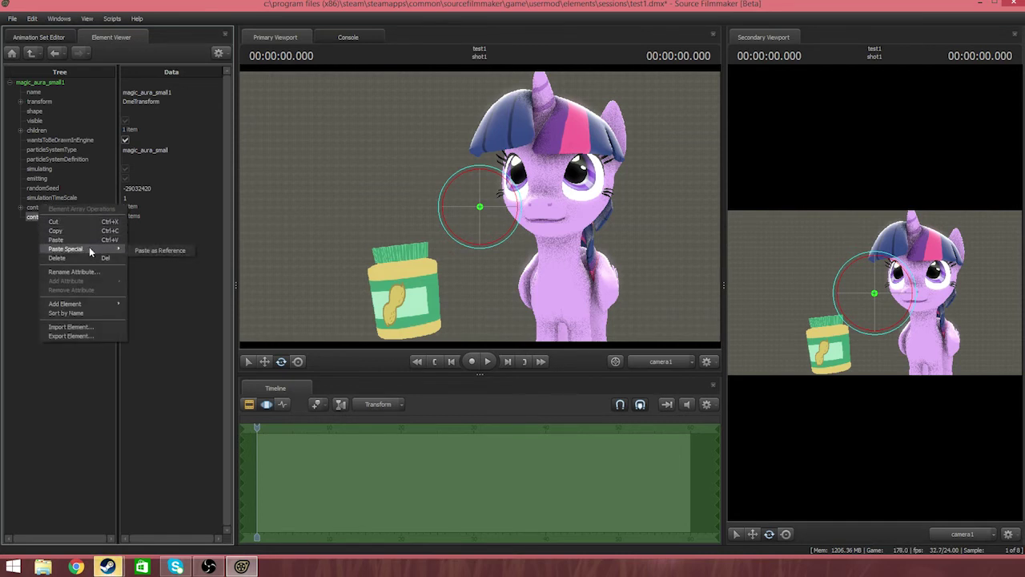
left_click(171, 251)
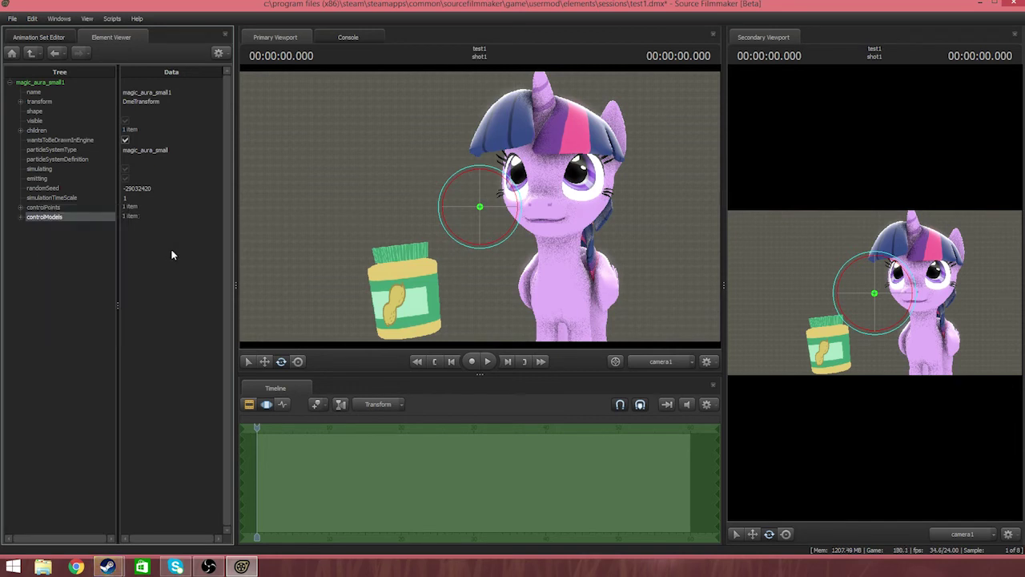
left_click(69, 253)
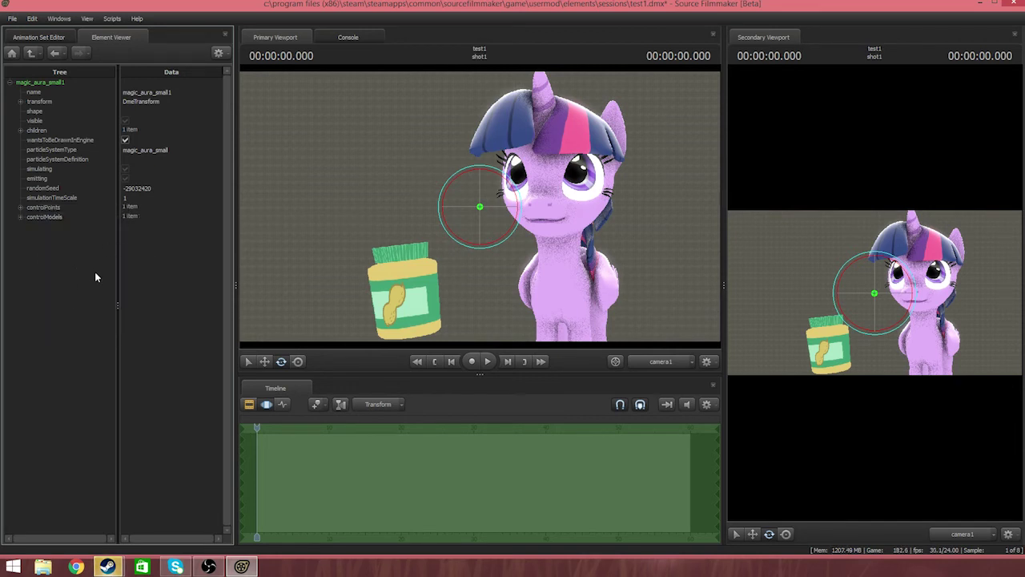
Play the scene to see the aura glowing on the peanut jar.
left_click(32, 38)
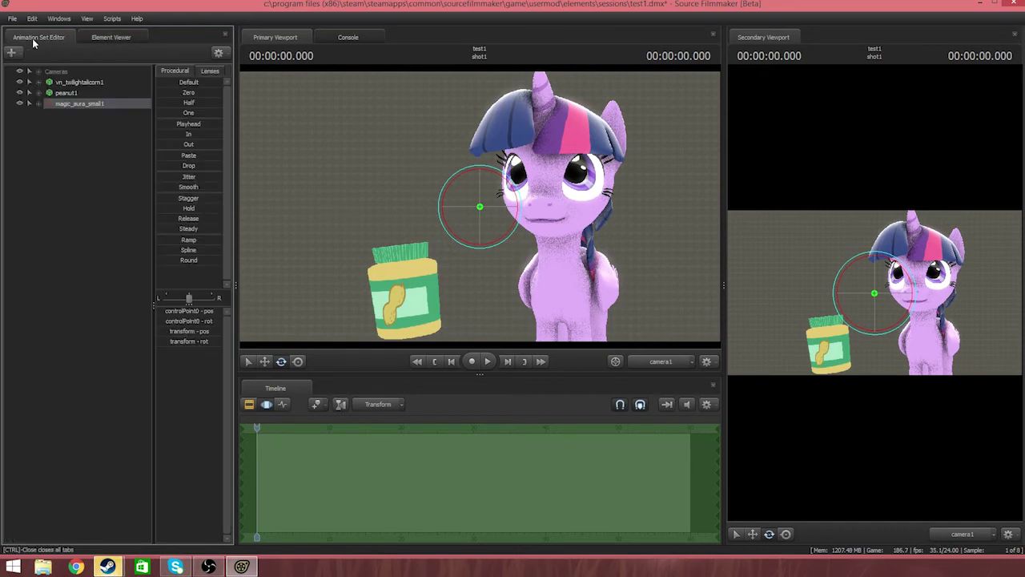
left_click(258, 427)
key("space")
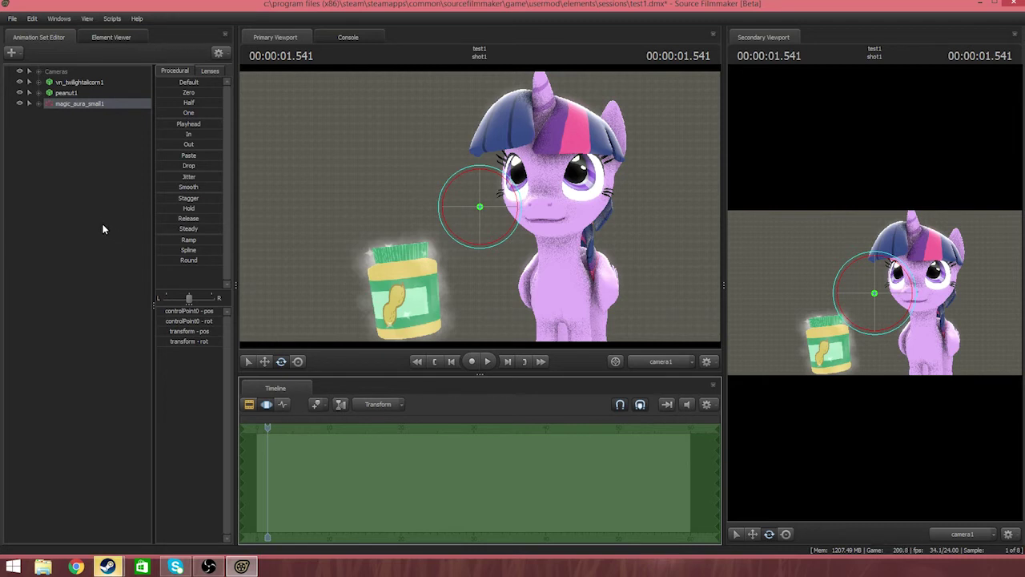
Make magic_aura_small1 an independent Instance Particle System.
left_click(65, 108)
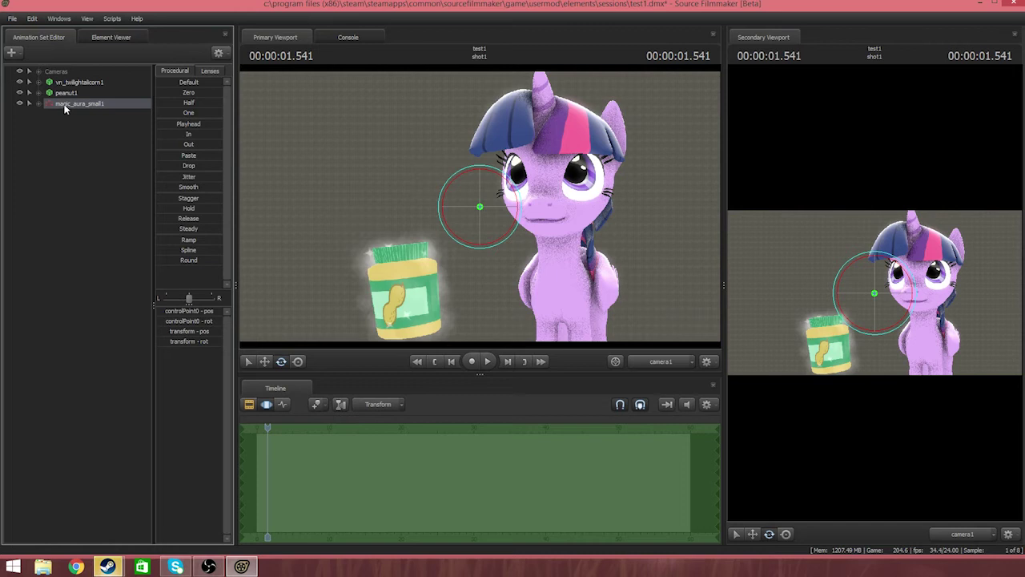
right_click(67, 106)
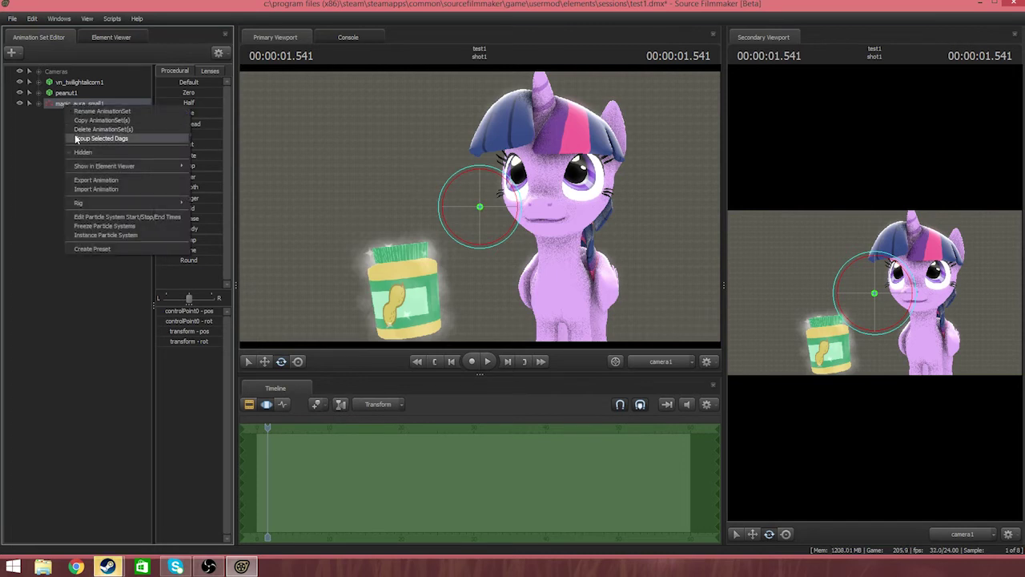
left_click(117, 237)
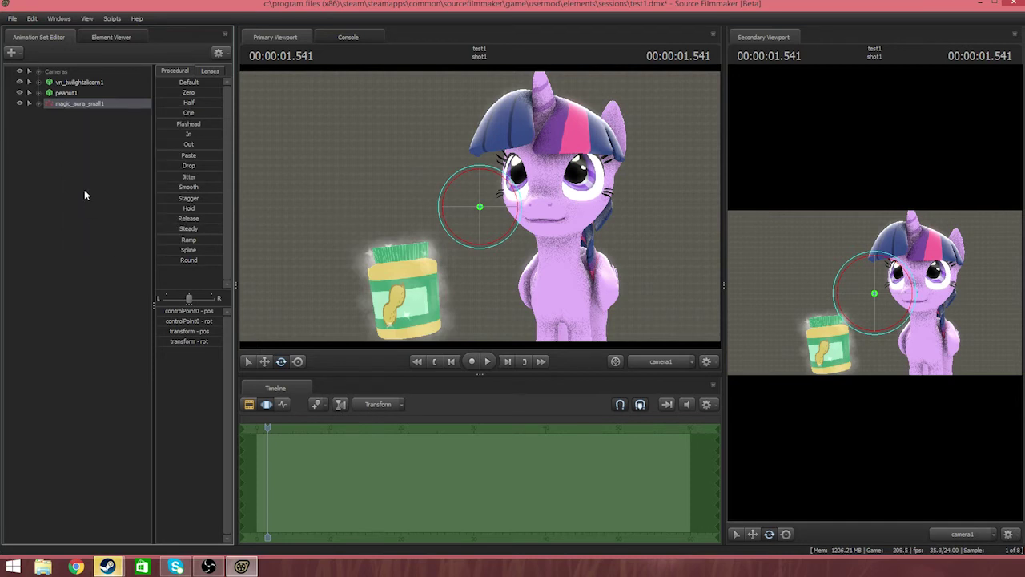
Edit the magic_aura_small definition and select its Color Random initializer.
right_click(65, 105)
mouse_move(103, 233)
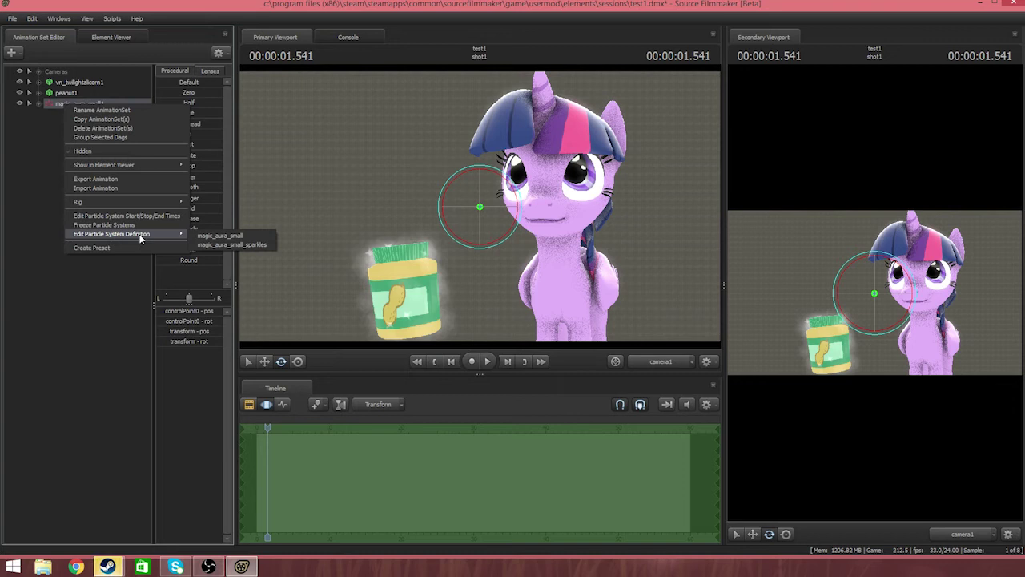
left_click(258, 237)
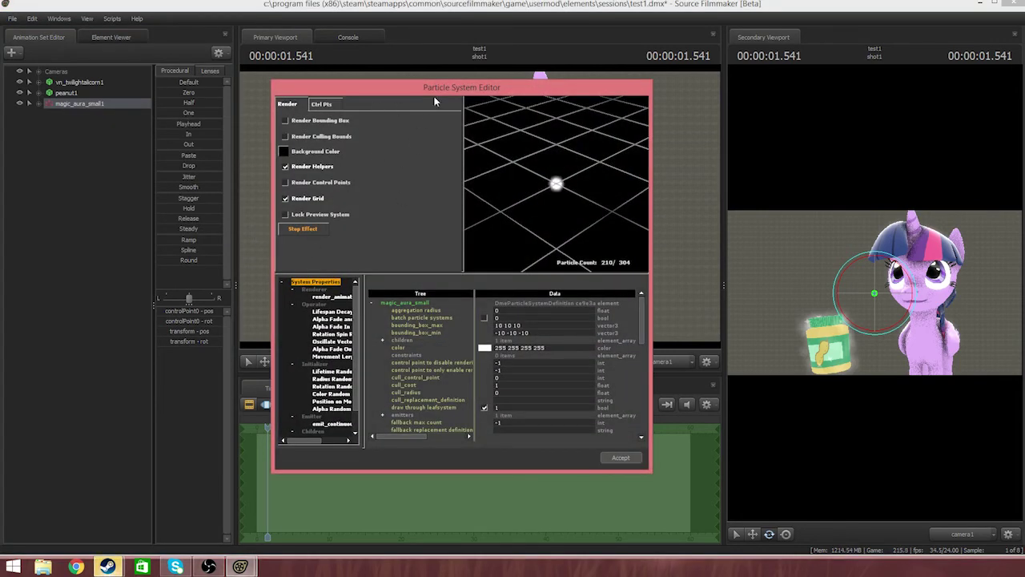
left_click_drag(447, 90, 432, 80)
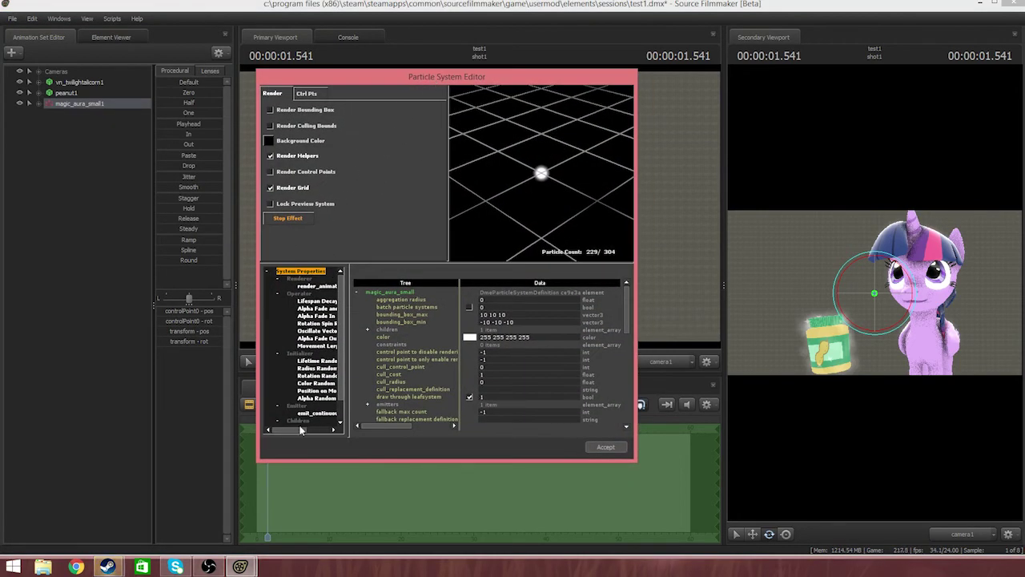
mouse_move(310, 429)
left_mouse_down()
mouse_move(290, 429)
mouse_move(316, 429)
left_mouse_up()
left_click(304, 383)
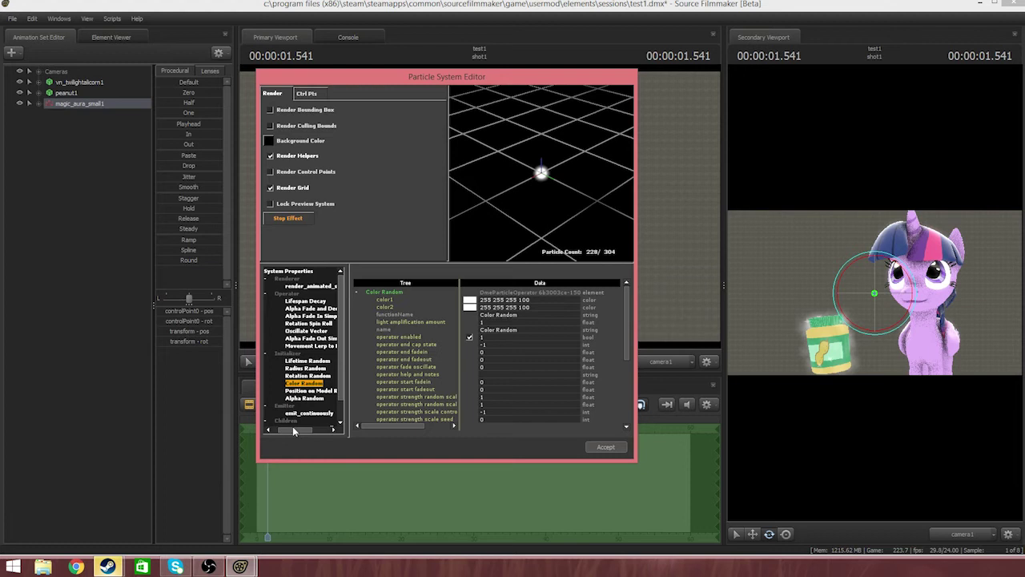
mouse_move(292, 428)
left_mouse_down()
mouse_move(303, 430)
mouse_move(294, 428)
left_mouse_up()
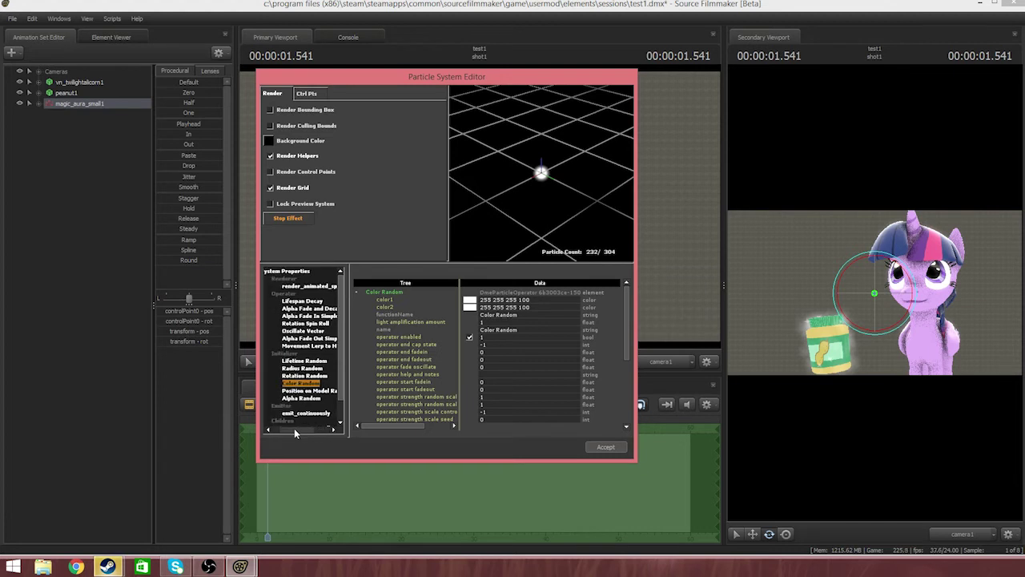
Set both random colours to magenta, the second as 243 8 240.
left_click(469, 304)
left_click_drag(483, 303, 461, 223)
left_click(464, 193)
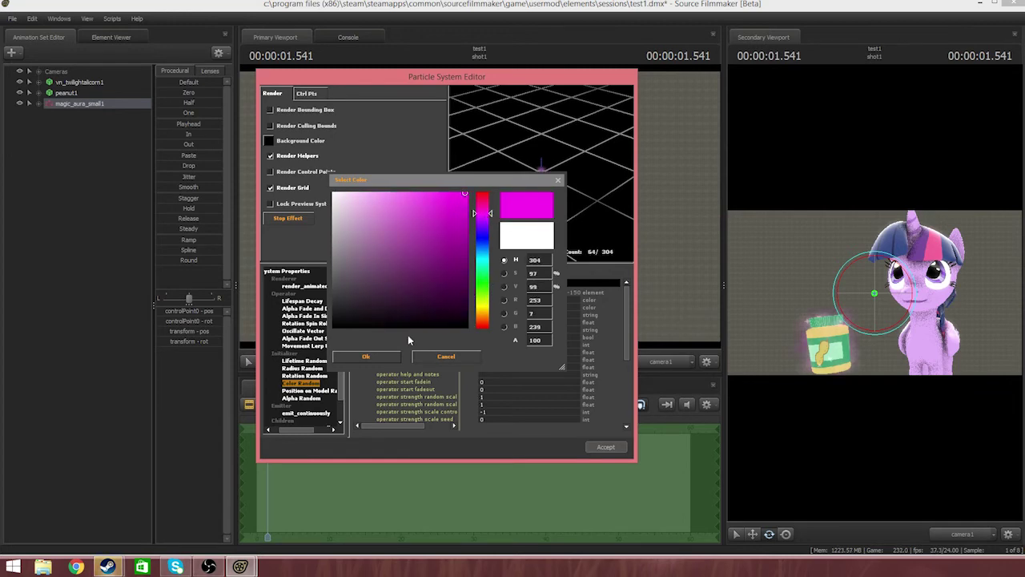
left_click(387, 357)
left_click(471, 312)
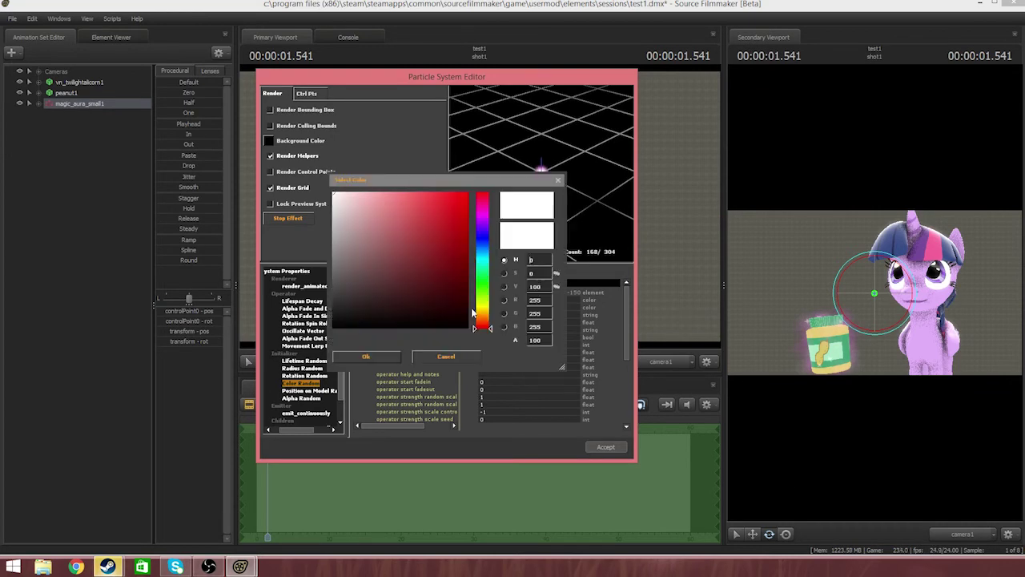
left_click_drag(476, 314, 486, 218)
left_click(465, 199)
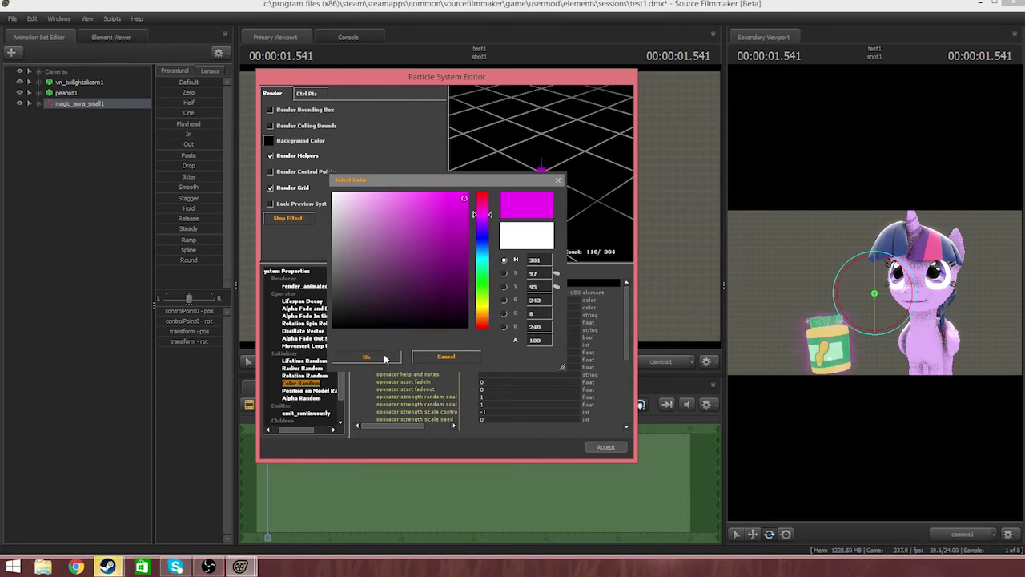
left_click(366, 355)
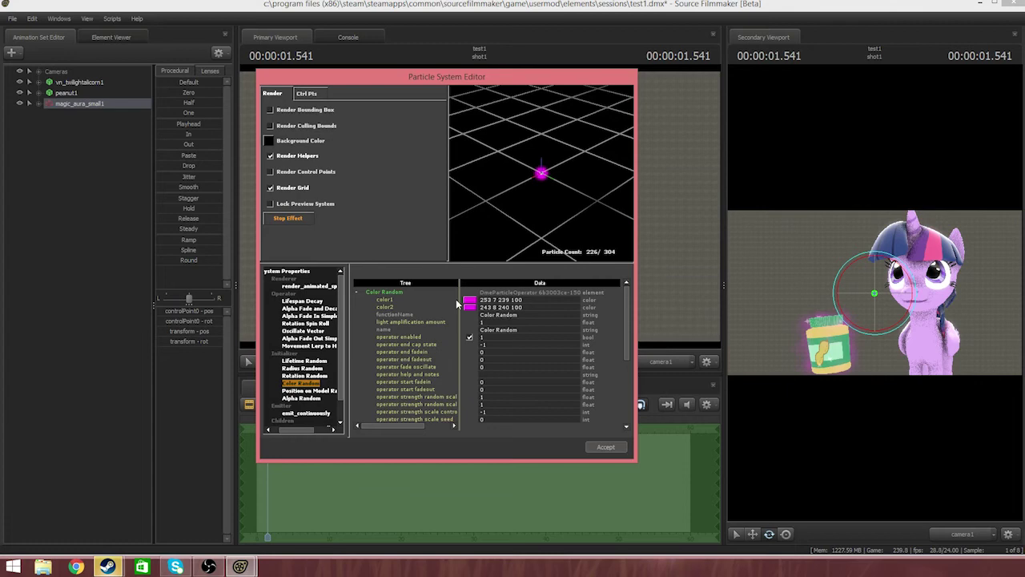
Darken the first random colour to 177 5 167.
left_click(475, 301)
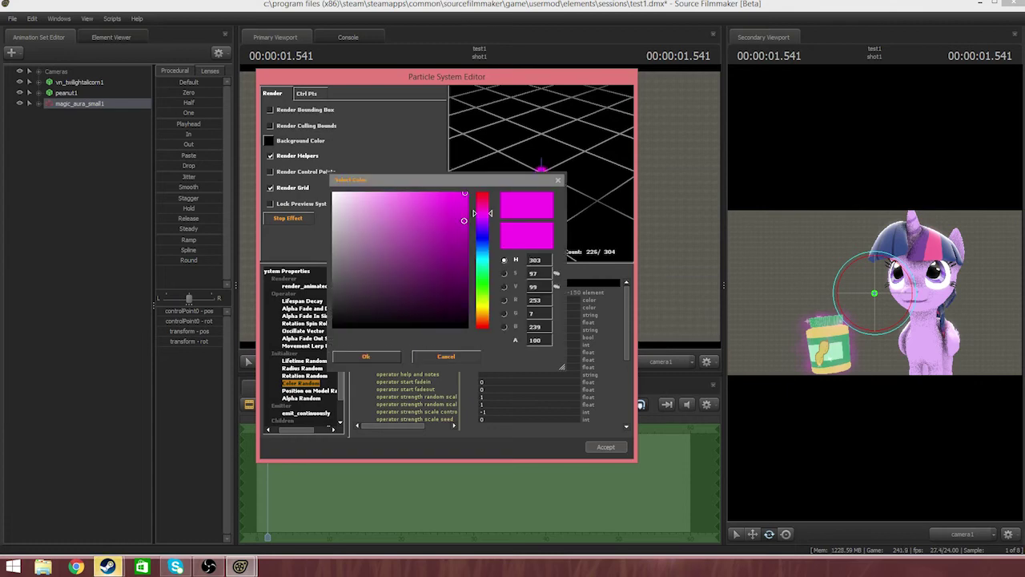
left_click(463, 233)
left_click(389, 355)
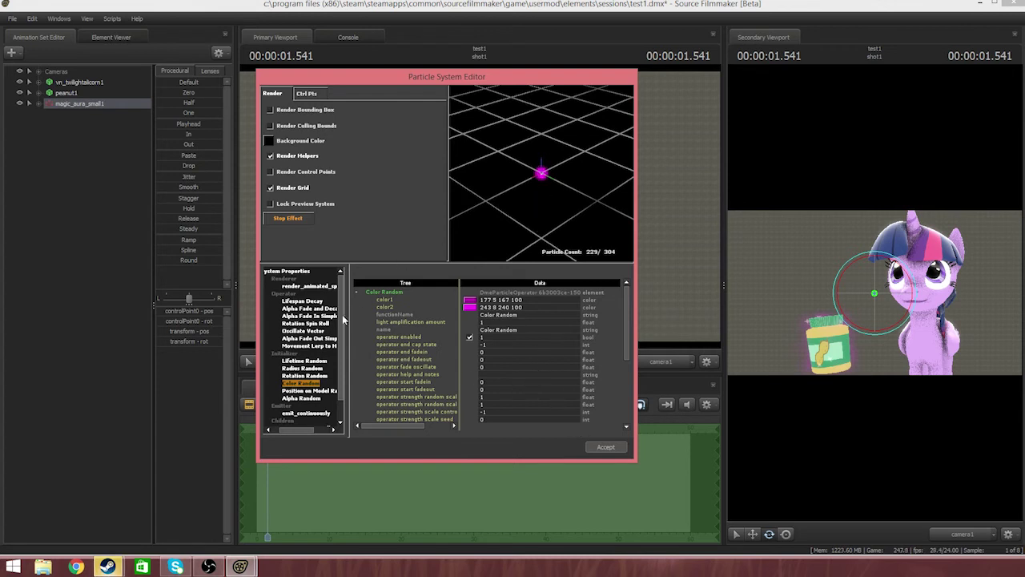
Review the Lifetime, Radius, Rotation, Color, Position on Model and Alpha Random initializers.
scroll(340, 319, "down", 1)
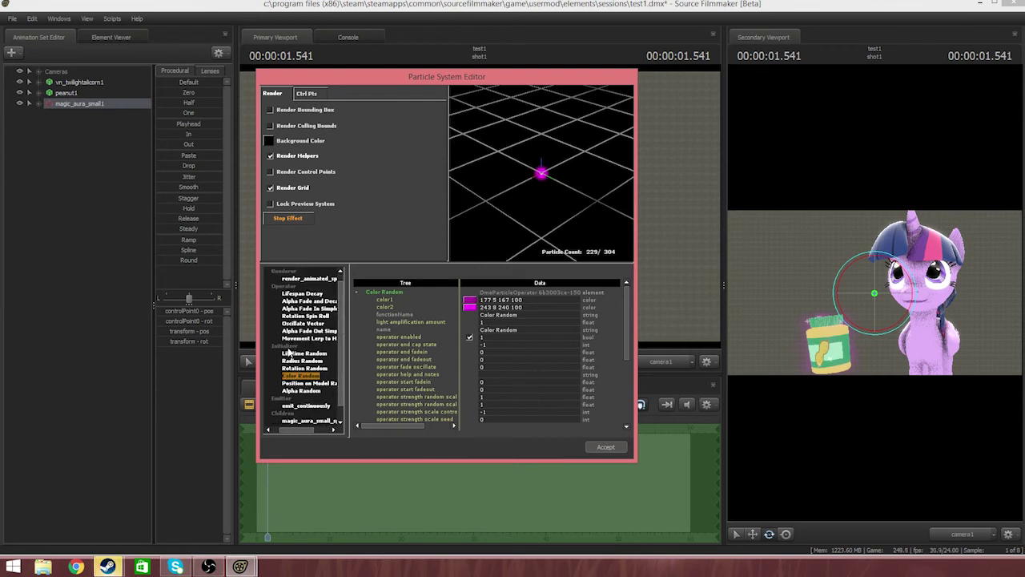
left_click(311, 353)
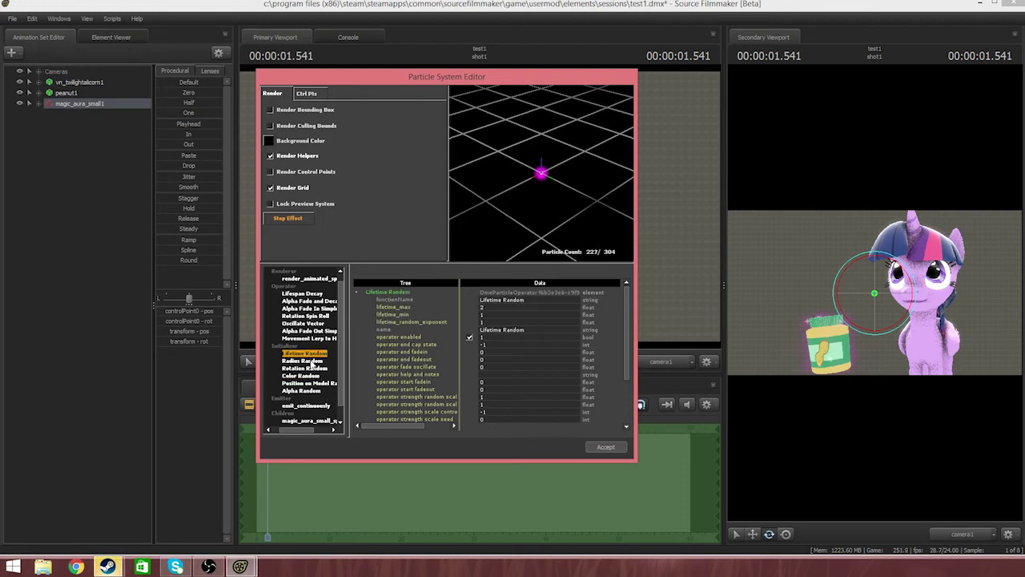
left_click(309, 361)
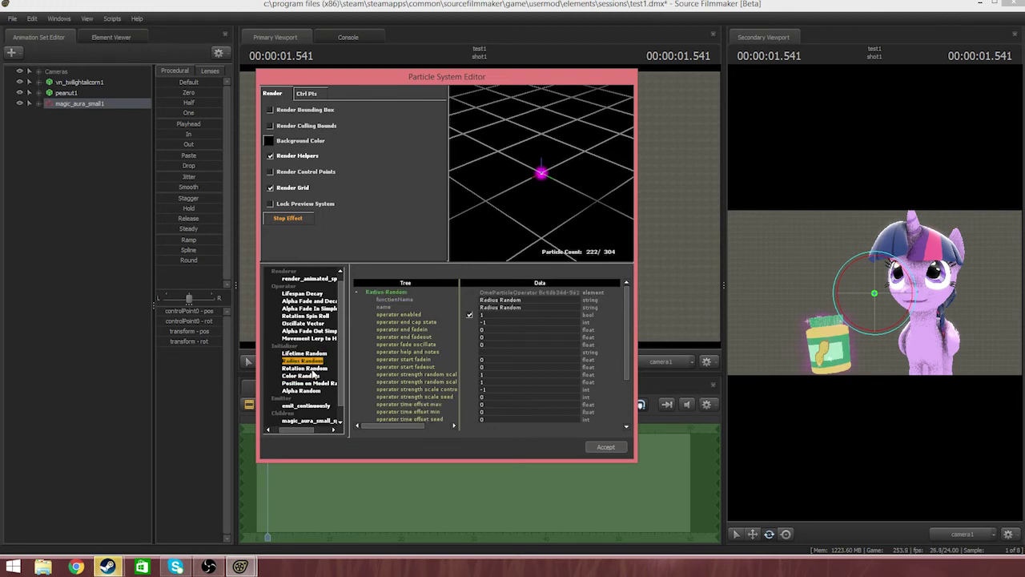
left_click(312, 368)
left_click(301, 375)
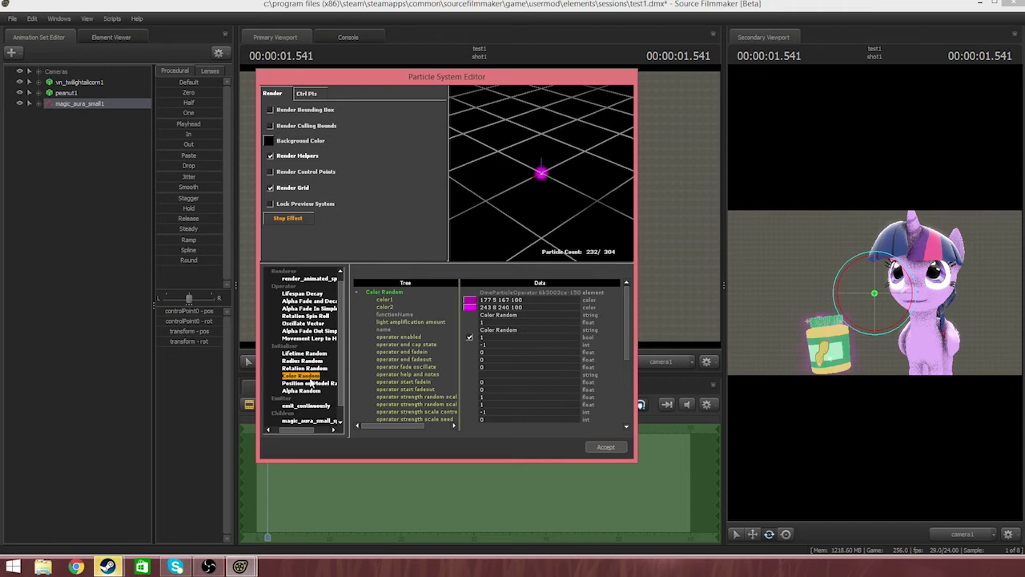
left_click(311, 384)
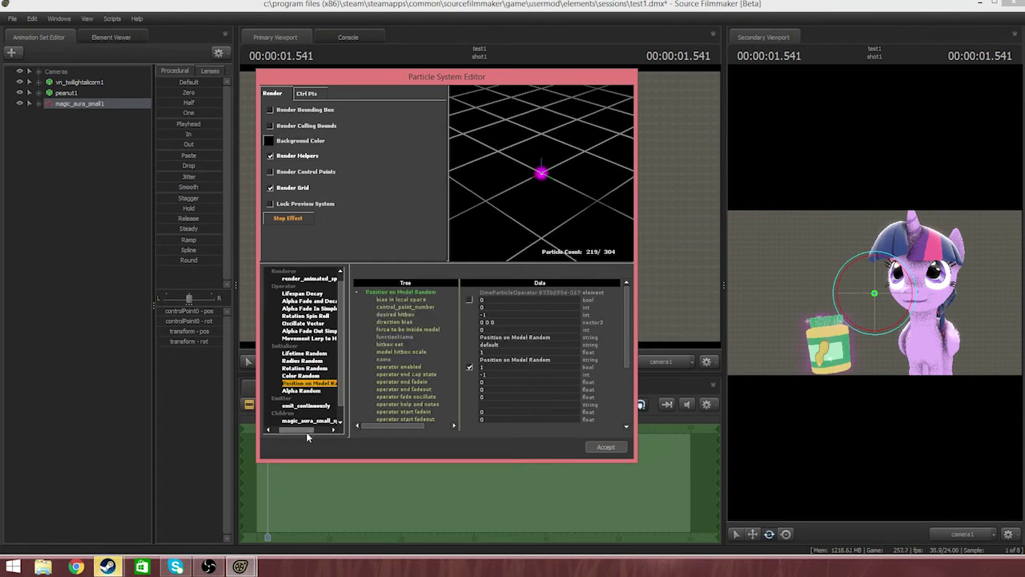
mouse_move(306, 432)
left_mouse_down()
mouse_move(325, 433)
mouse_move(306, 432)
left_mouse_up()
left_click(295, 390)
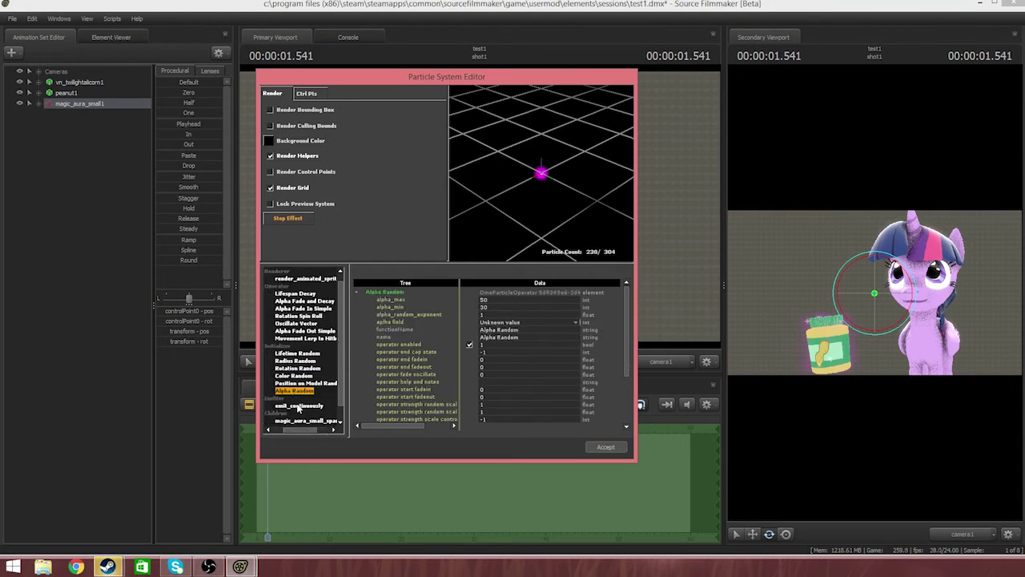
Review the emitter, sparkles child, Lifespan Decay, Lerp to Hitbox and sprite renderer settings.
scroll(319, 405, "down", 2)
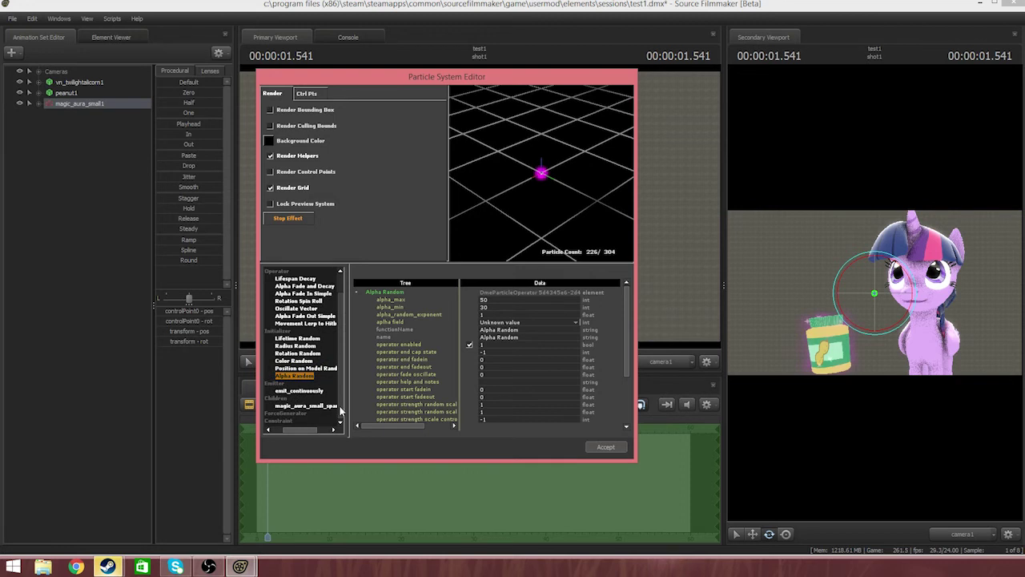
left_click(294, 391)
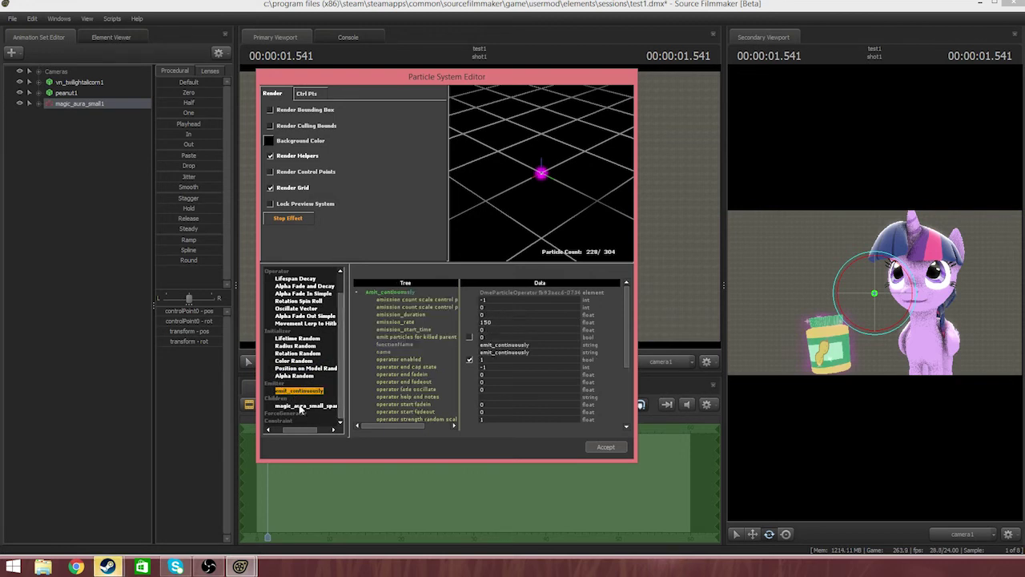
left_click(302, 406)
scroll(339, 376, "up", 3)
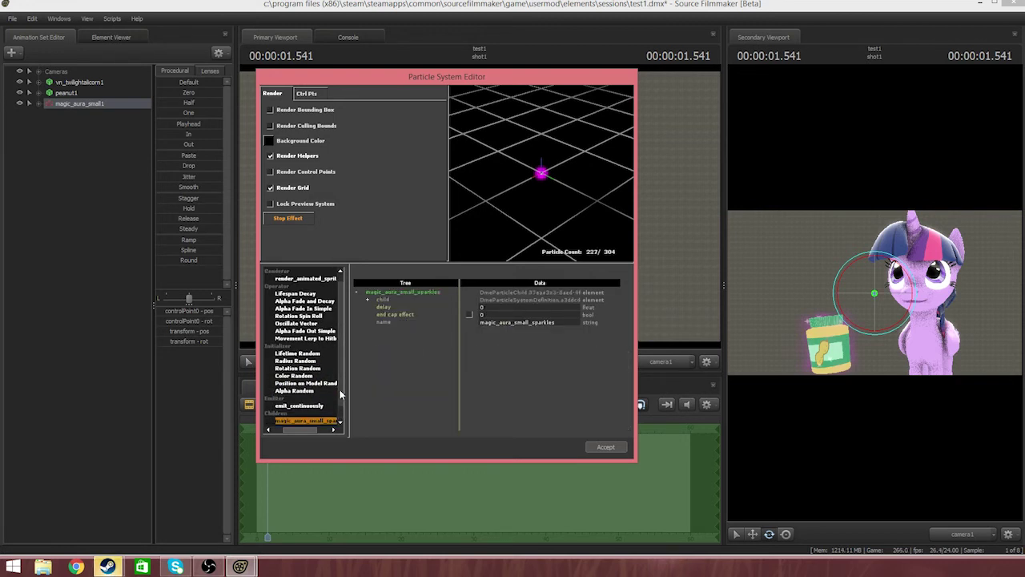
left_click(296, 302)
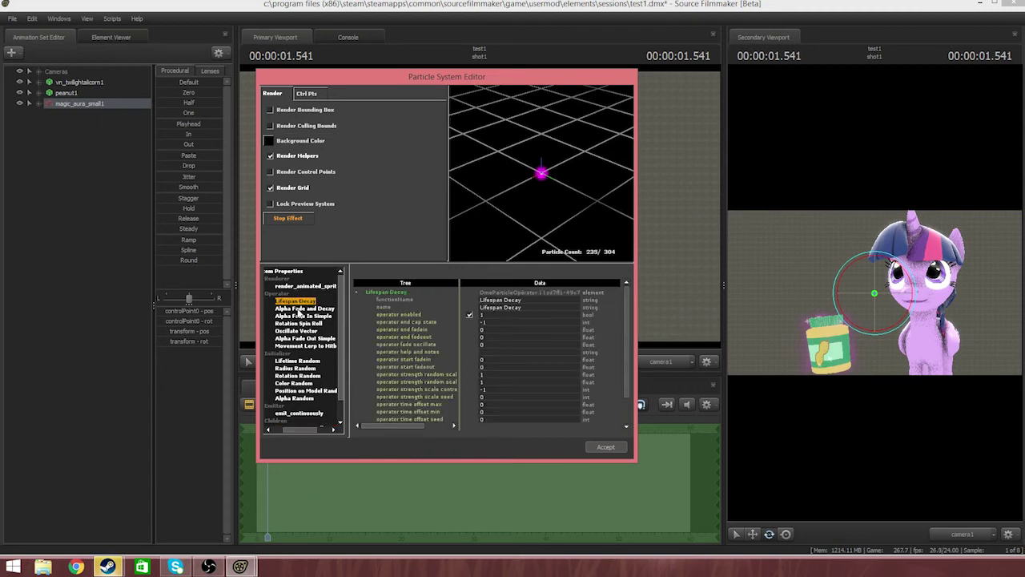
left_click_drag(299, 311, 301, 346)
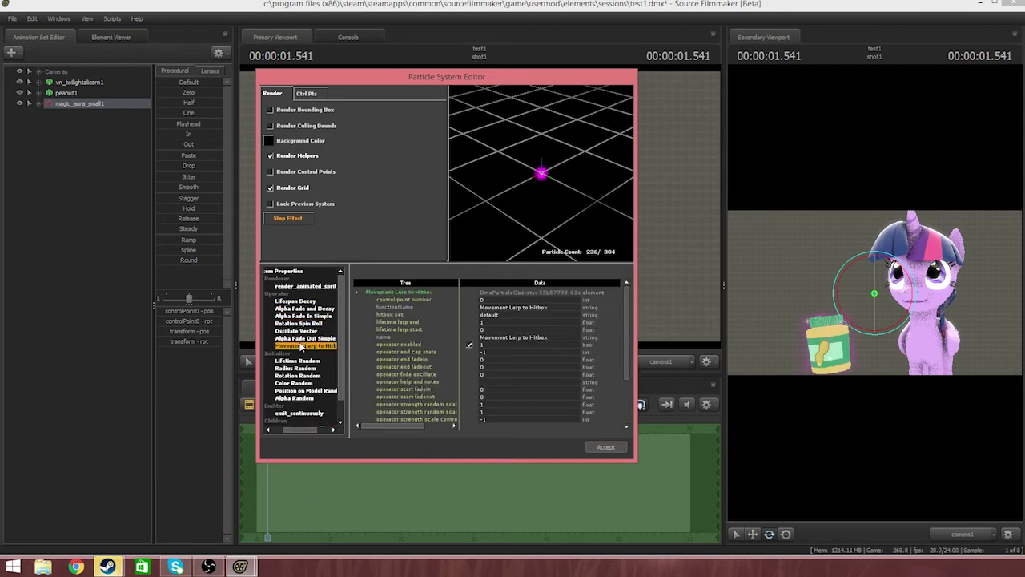
left_click(300, 287)
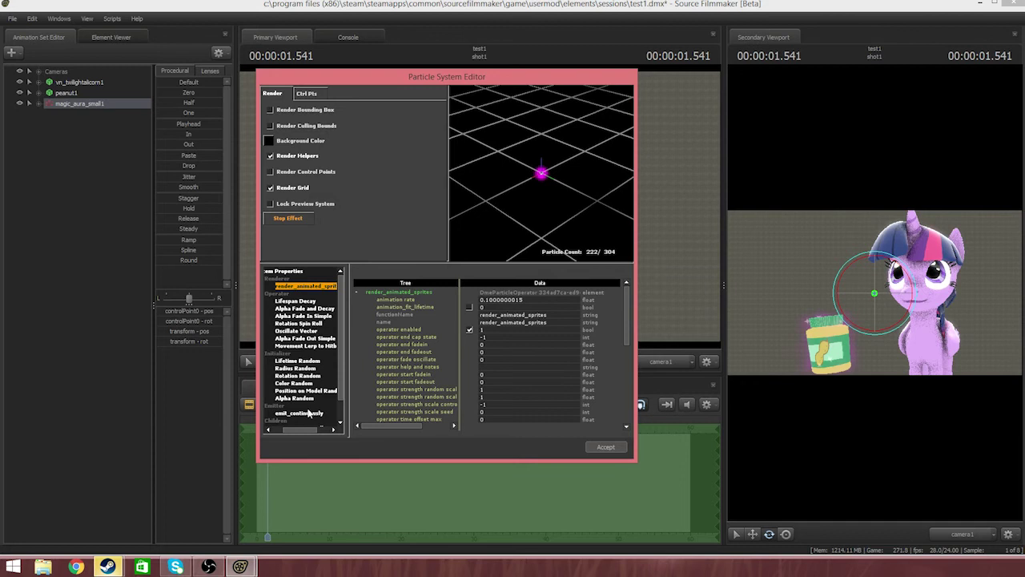
mouse_move(303, 431)
left_mouse_down()
mouse_move(294, 431)
mouse_move(312, 432)
left_mouse_up()
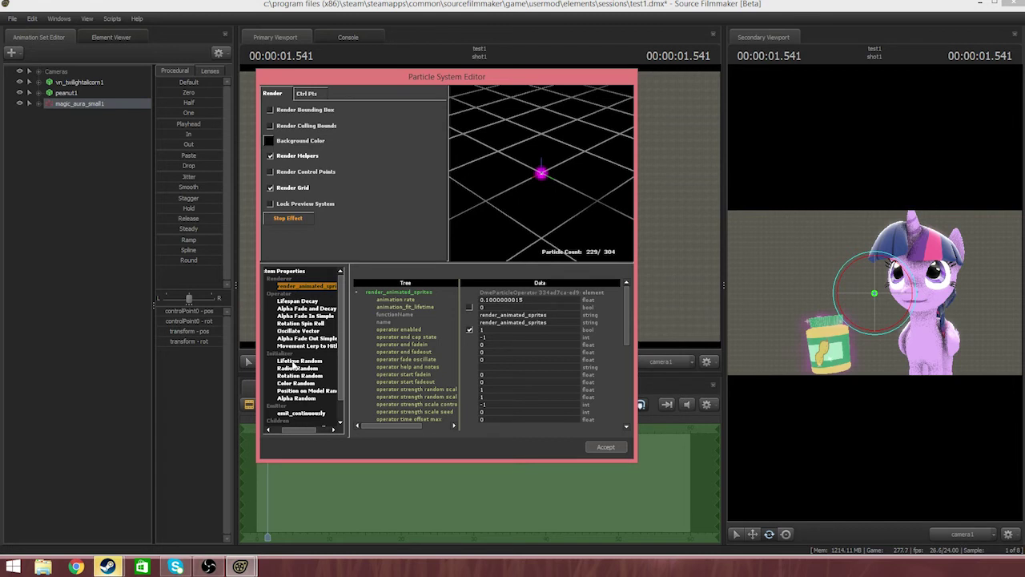
Bring up the Initializer group's Add options and dismiss them without adding anything.
right_click(293, 362)
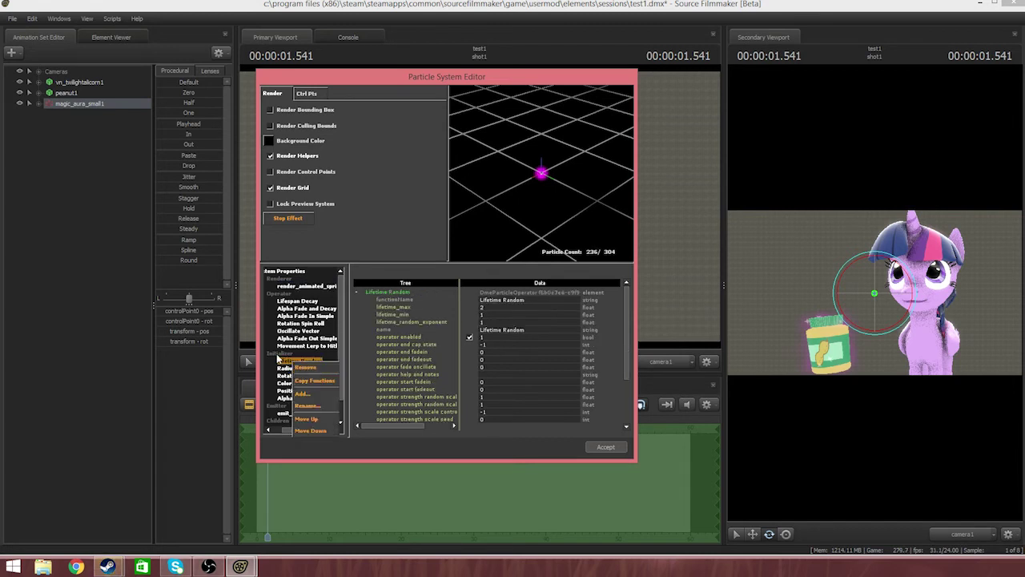
left_click(276, 353)
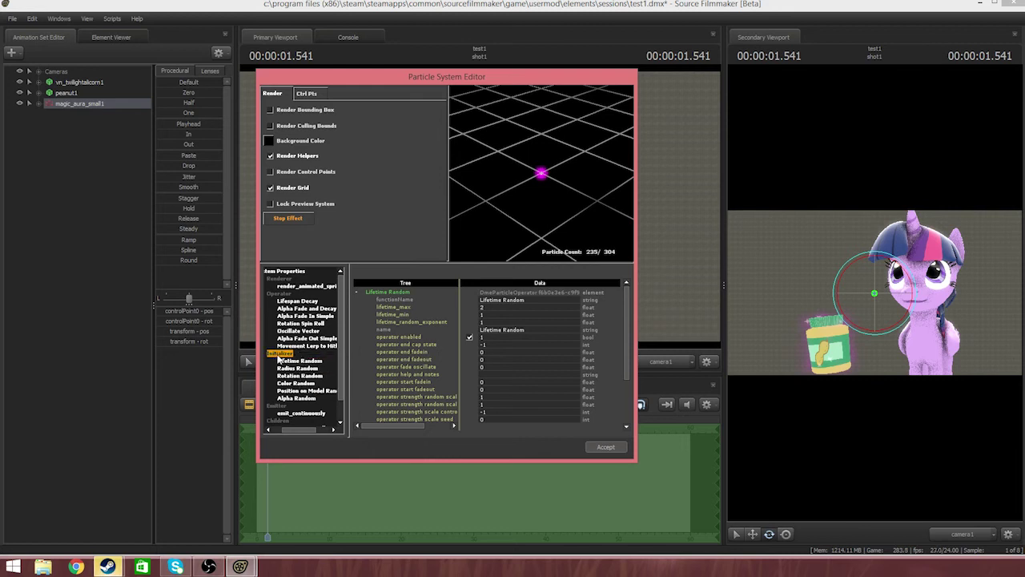
right_click(278, 356)
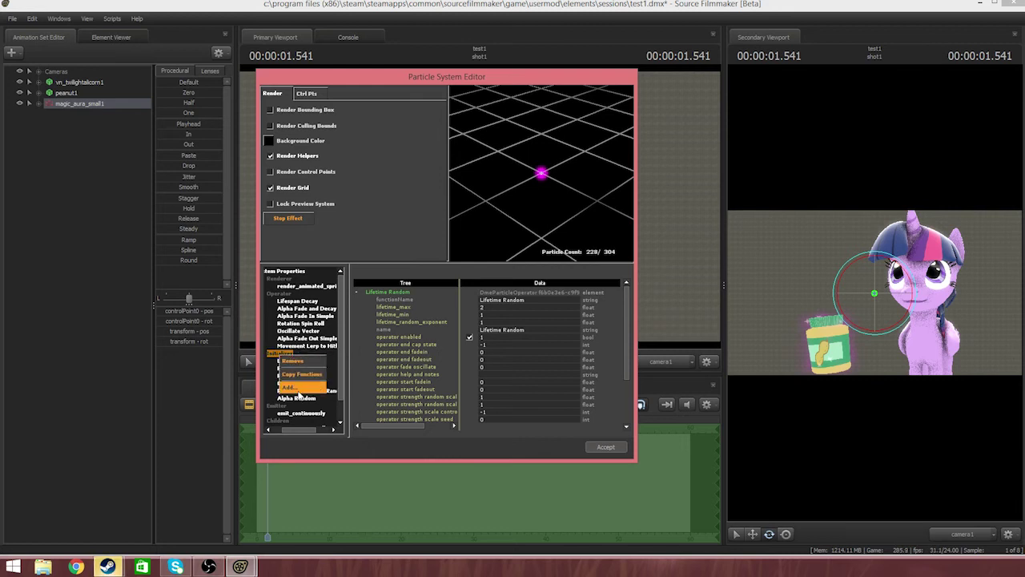
left_click(342, 348)
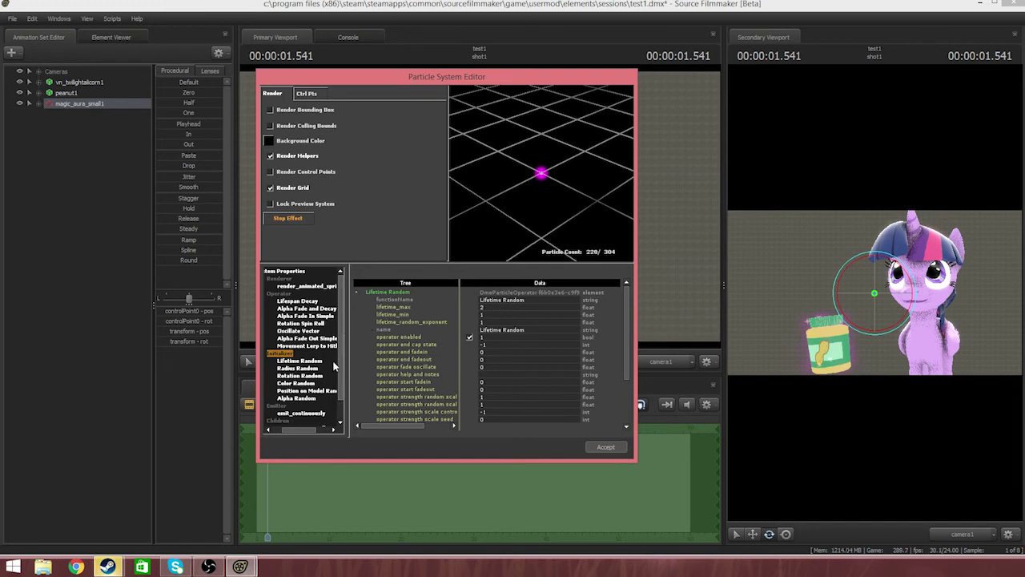
left_click_drag(325, 429, 295, 433)
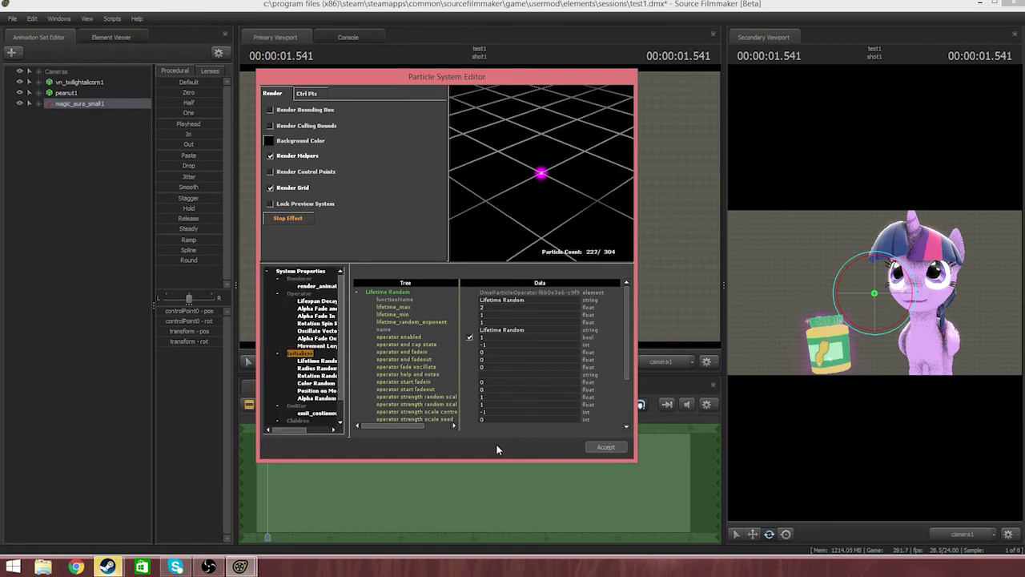
Close the Particle System Editor and scrub to about 2.208 s to preview the jar's magenta aura.
left_click(606, 447)
left_click(83, 128)
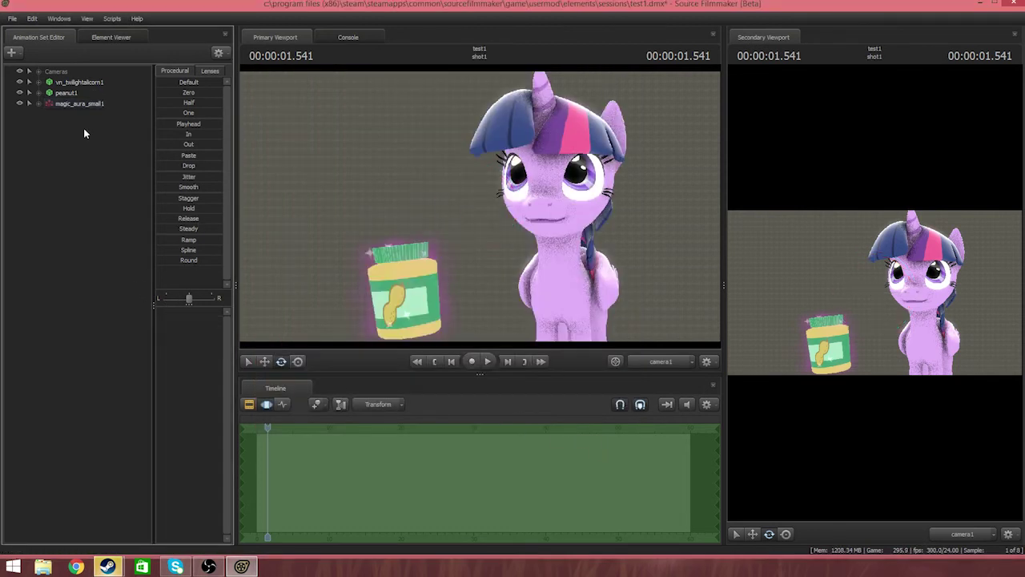
left_click(85, 105)
left_click_drag(270, 429, 272, 456)
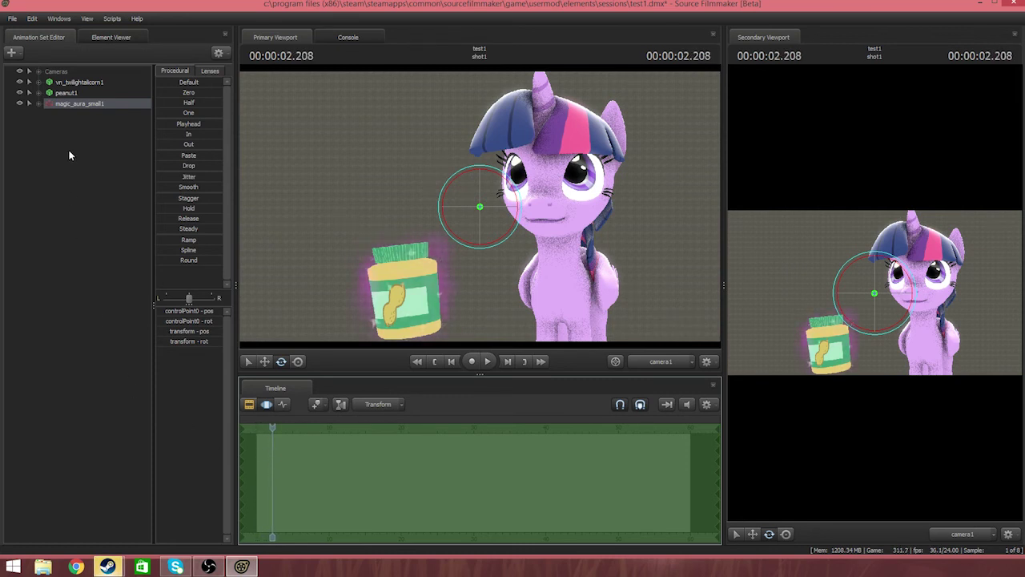
left_click(74, 195)
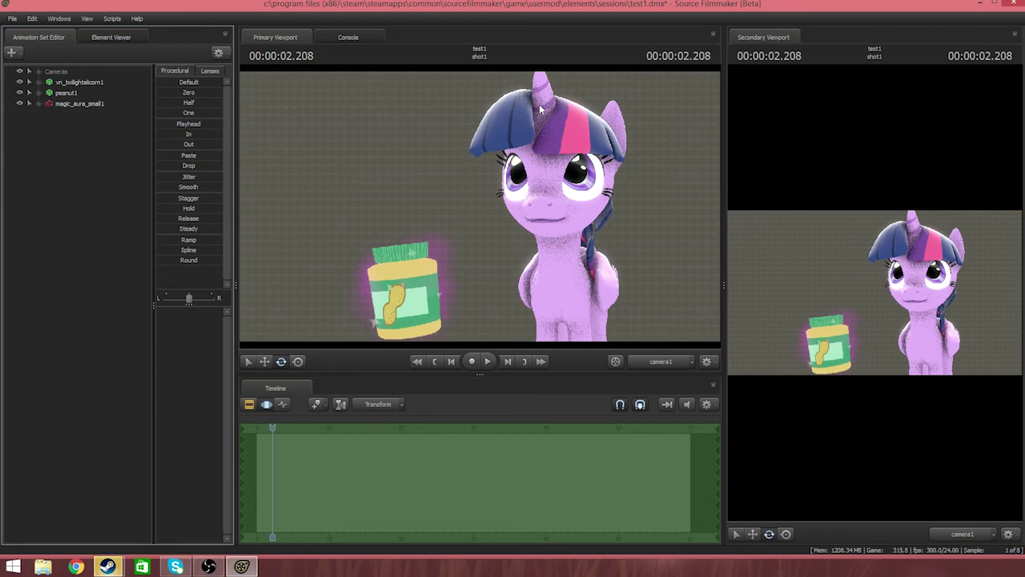
Create a new model animation set from All Mods filtered by 'beer' and load the beer bottle.
right_click(55, 133)
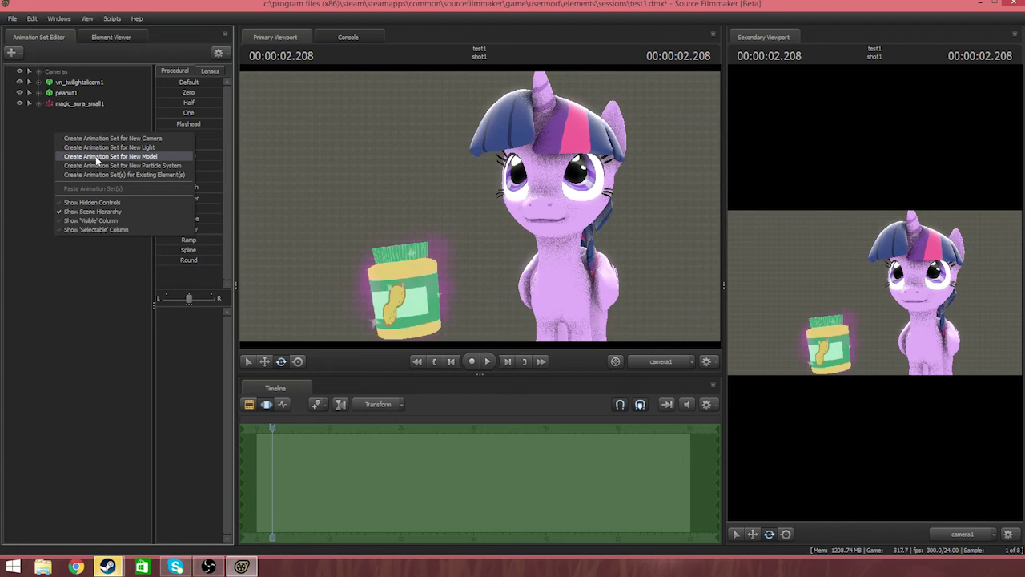
left_click(96, 158)
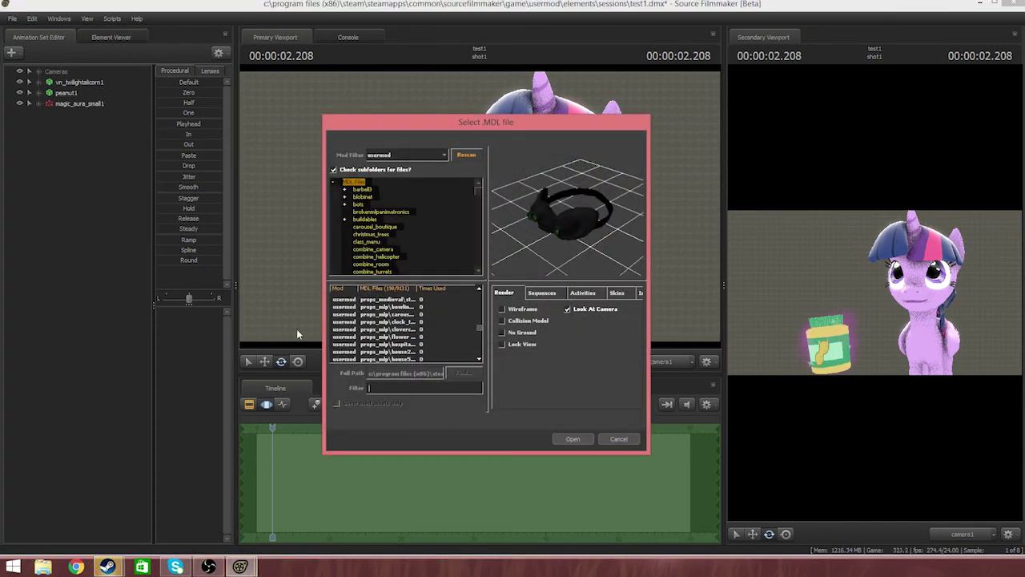
left_click(407, 154)
left_click(407, 169)
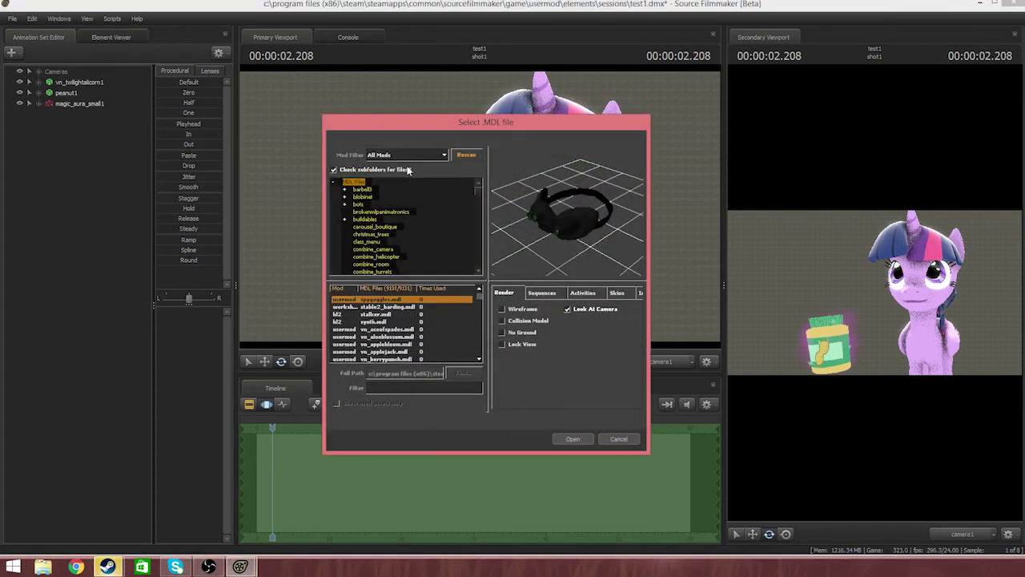
left_click(395, 386)
type("b")
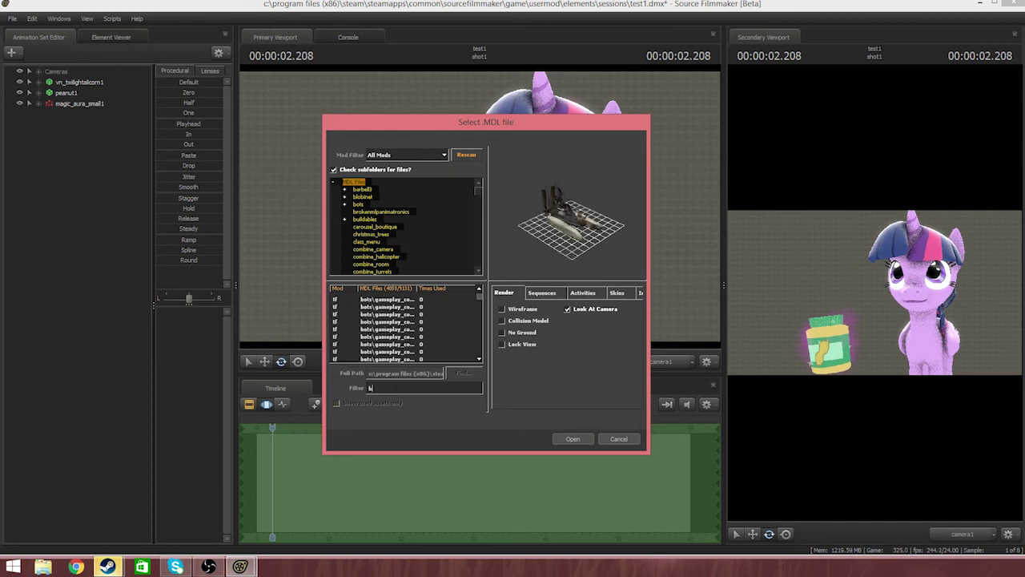
type("eer")
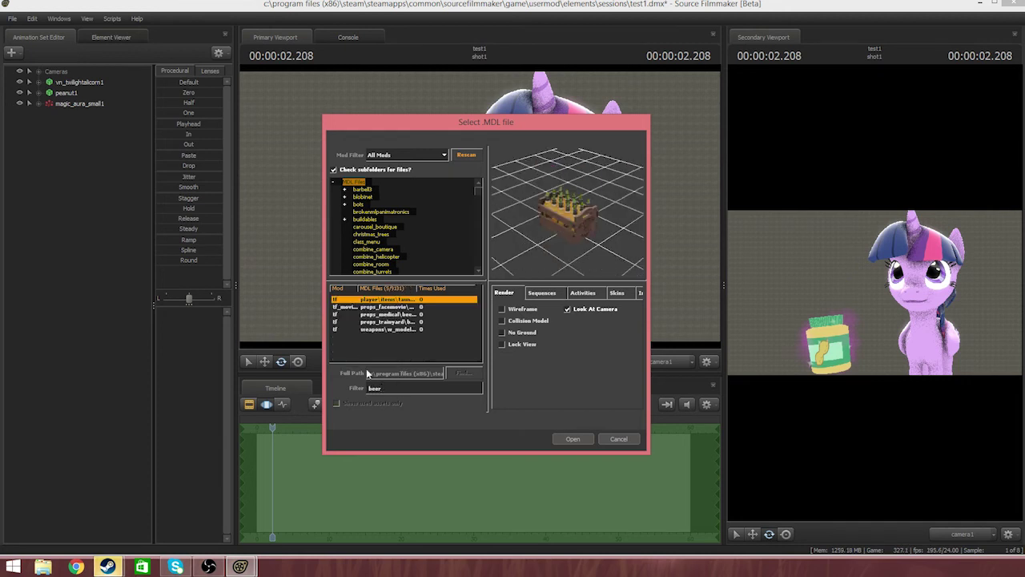
left_click(384, 307)
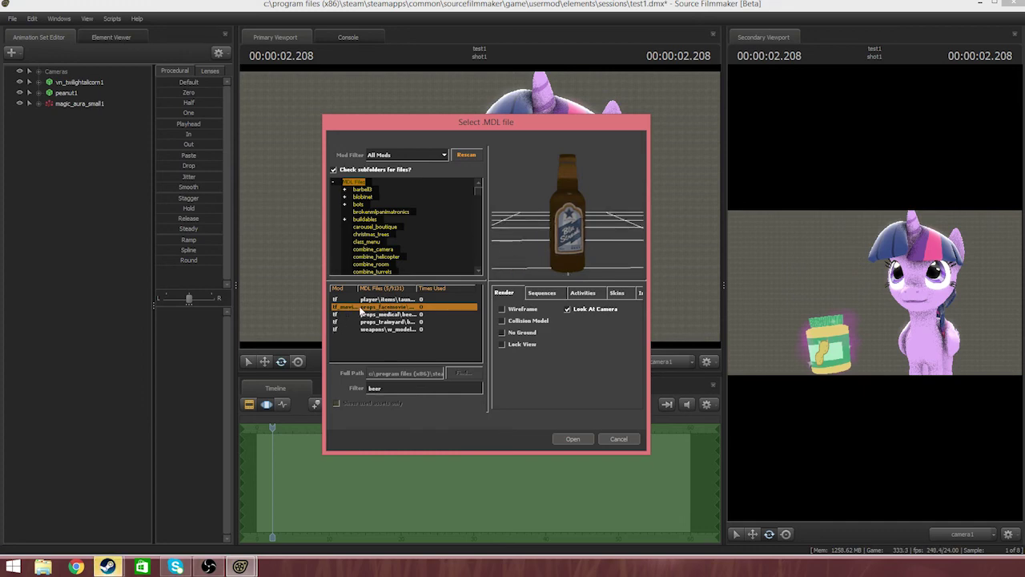
double_click(382, 314)
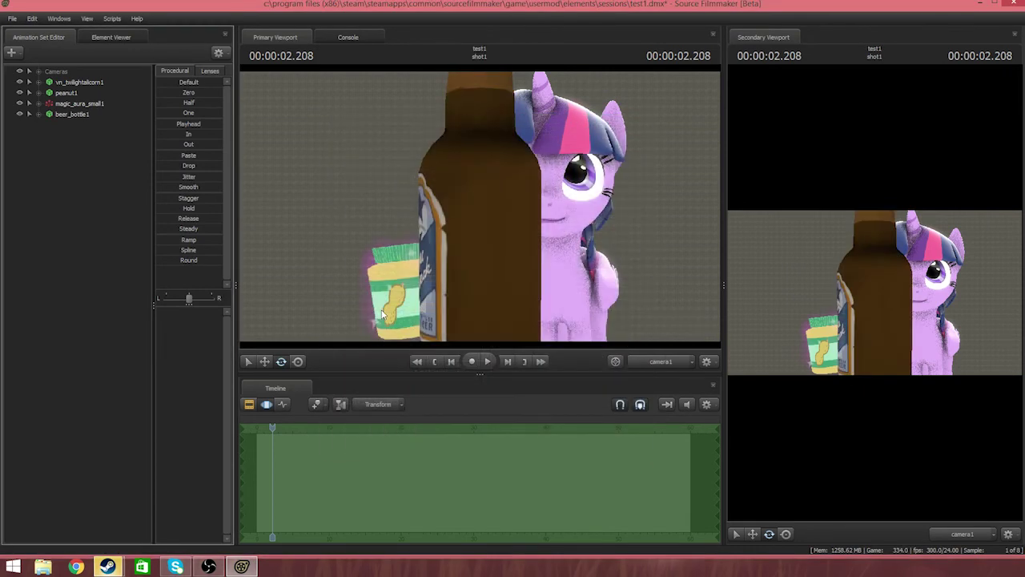
In the Work Camera view, tilt beer_bottle1 and move it up onto Twilight's head.
left_click(71, 114)
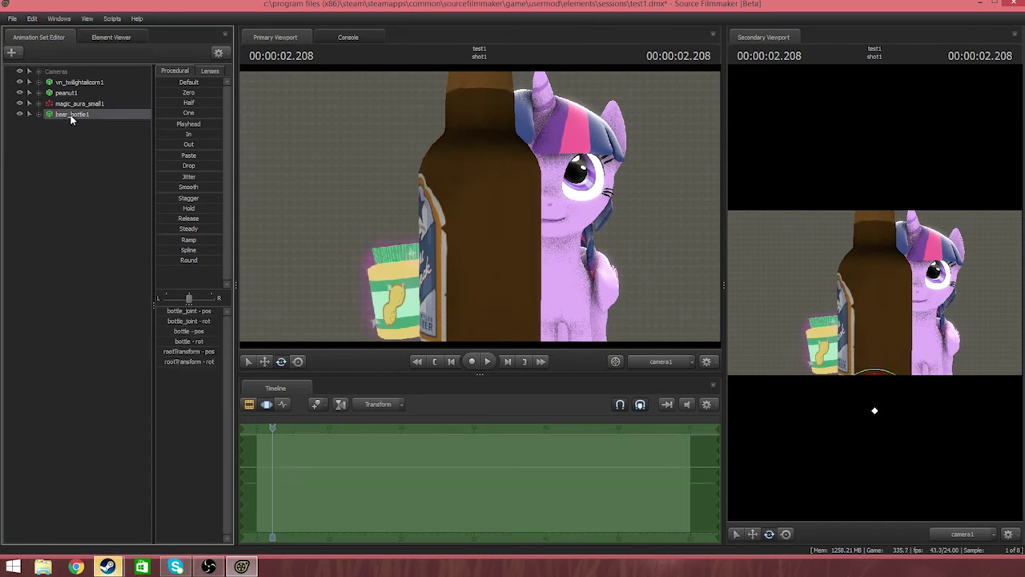
left_click(650, 361)
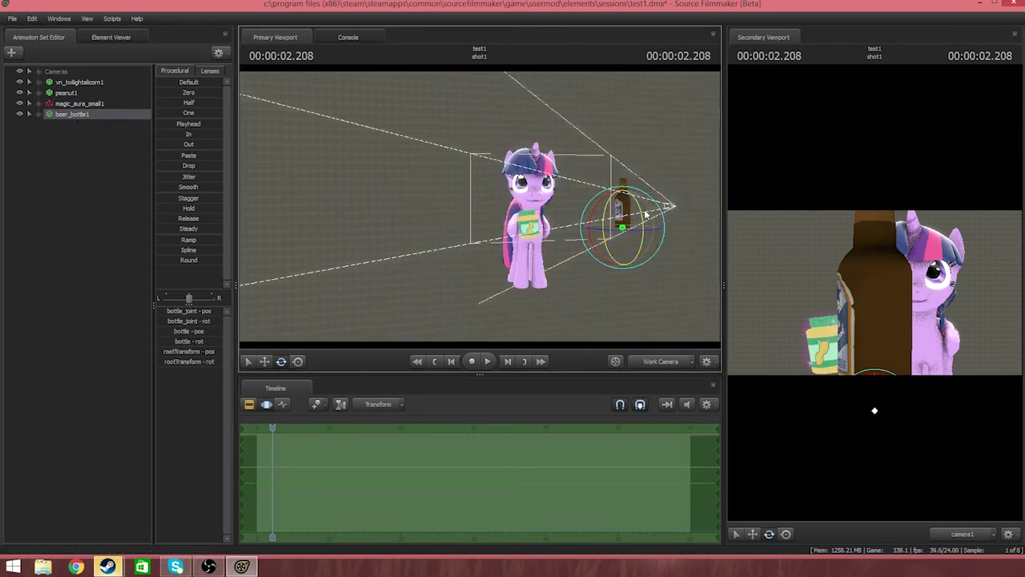
left_click_drag(646, 215, 648, 257)
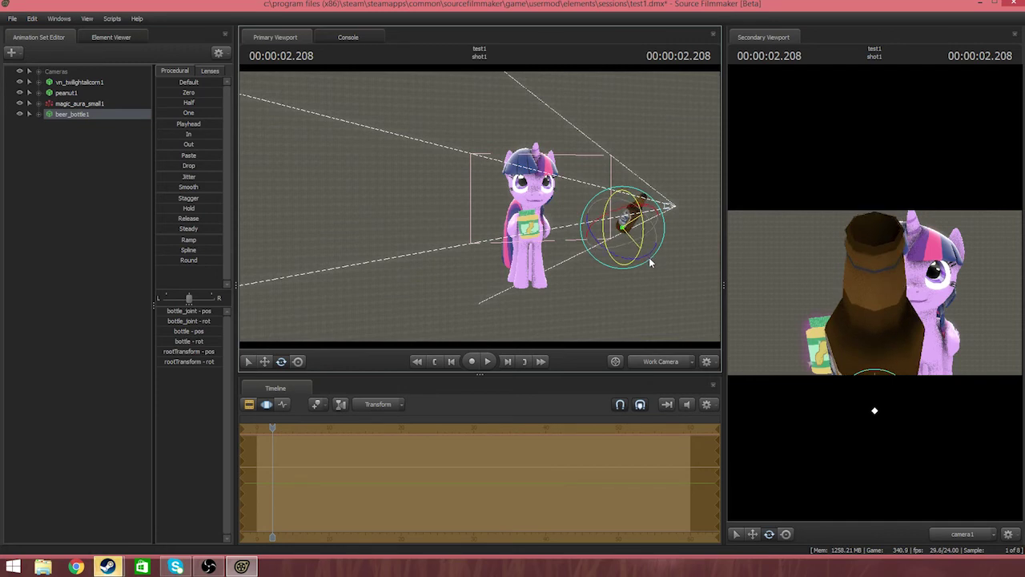
left_click(264, 361)
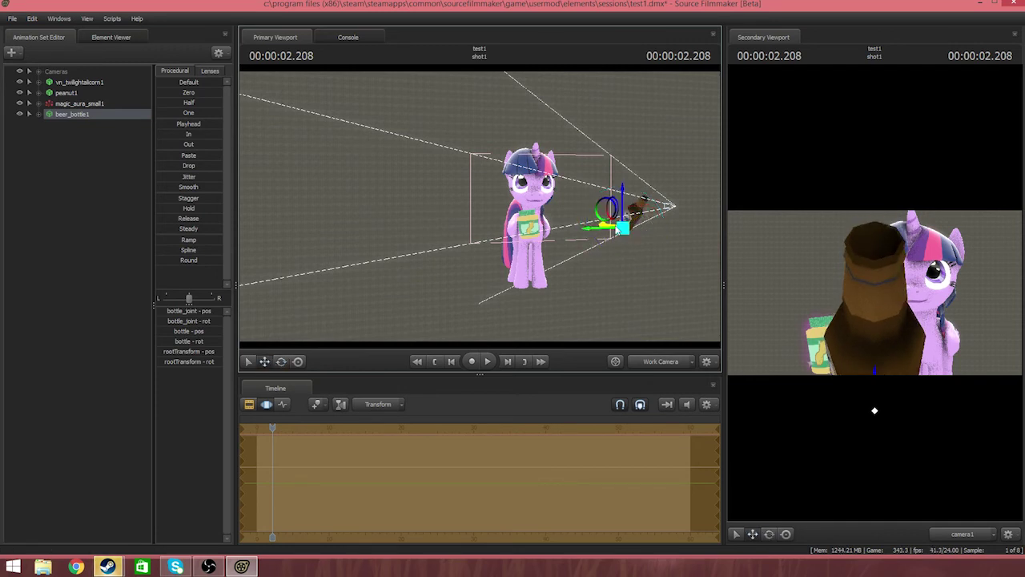
left_click_drag(618, 230, 538, 153)
left_click_drag(567, 217, 575, 157)
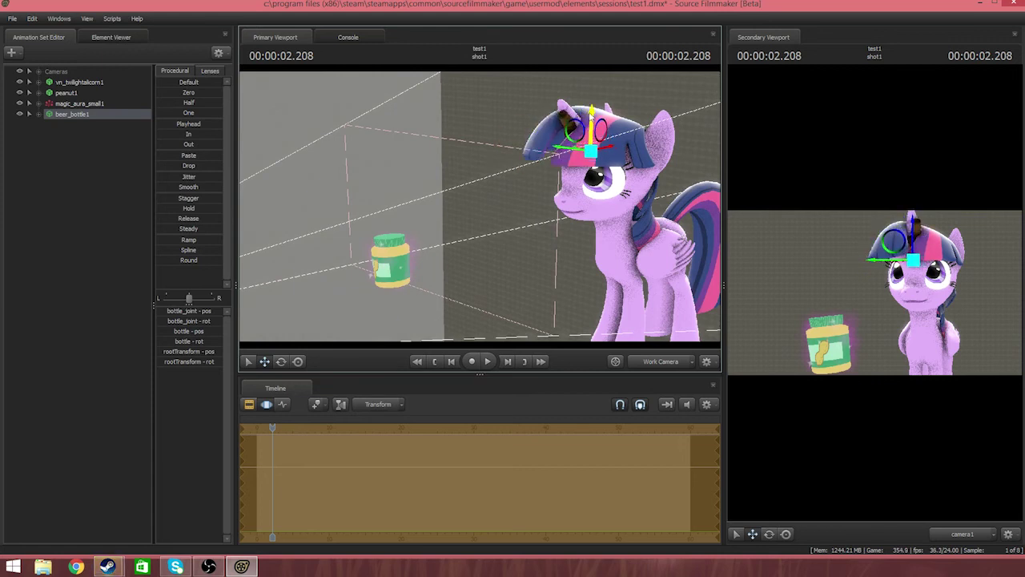
left_click_drag(592, 112, 591, 101)
left_click_drag(608, 140, 605, 140)
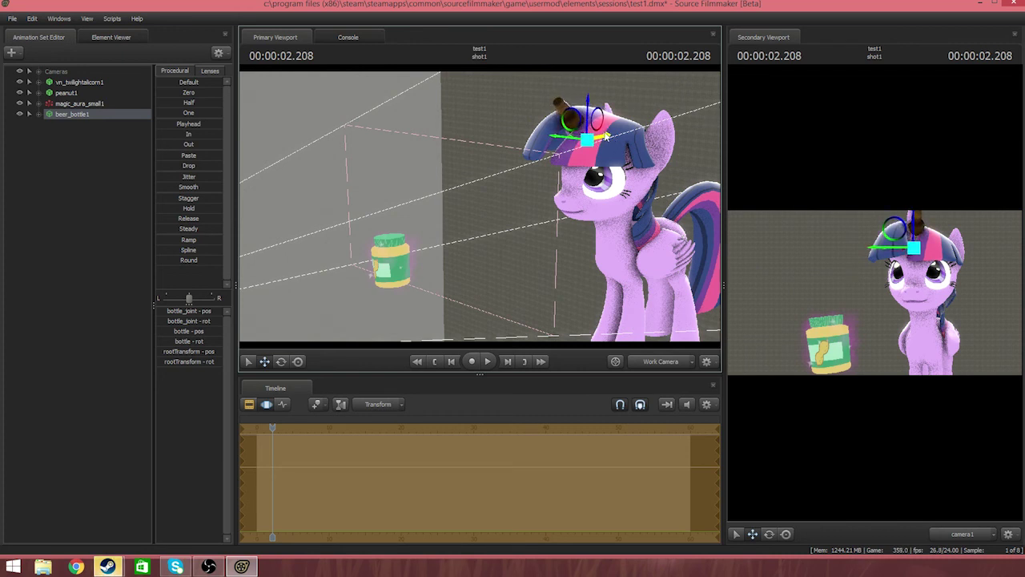
Rotate the bottle upright and shift it slightly into the horn, then deselect it.
left_click(281, 361)
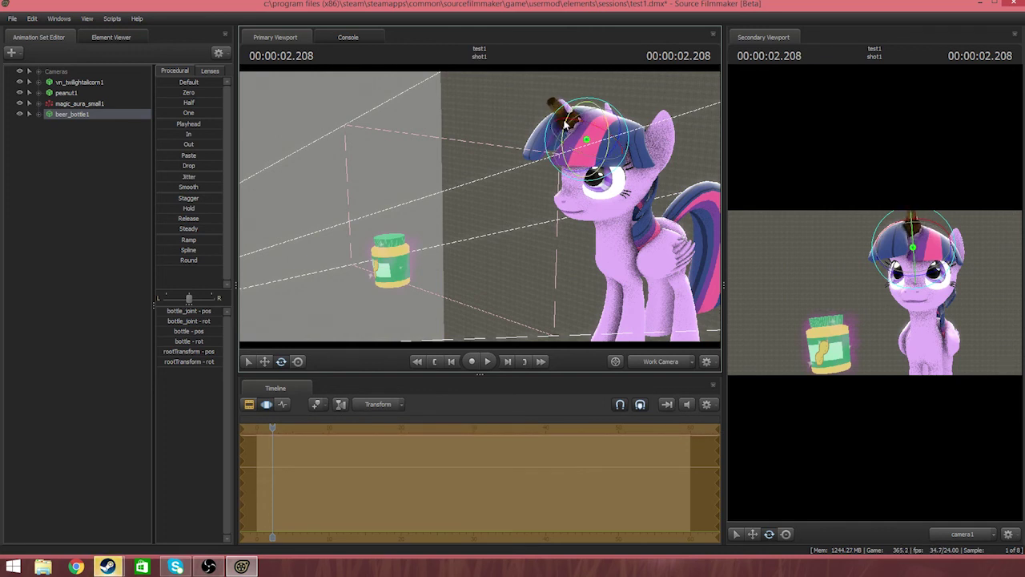
left_click_drag(564, 122, 572, 133)
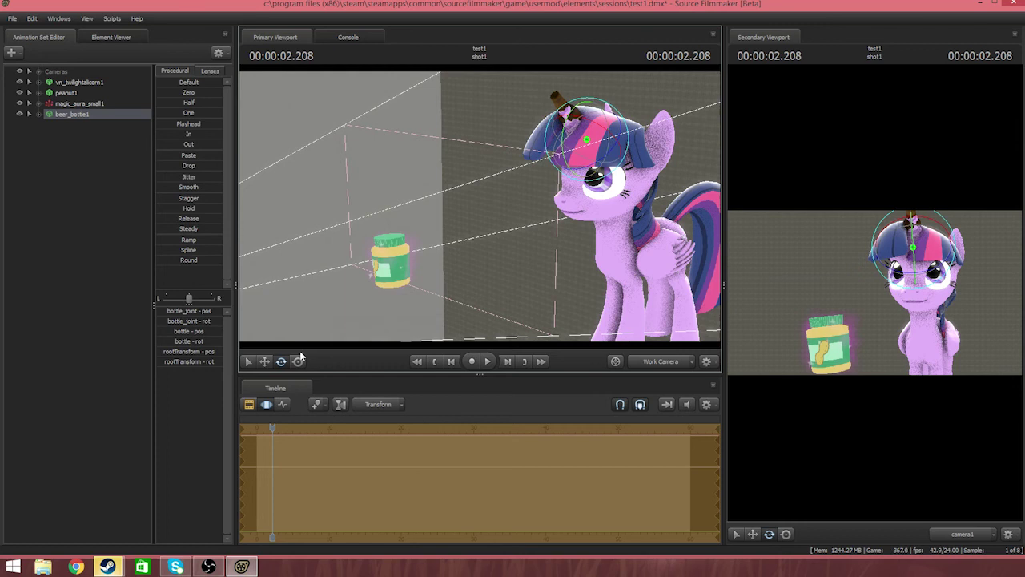
key("w")
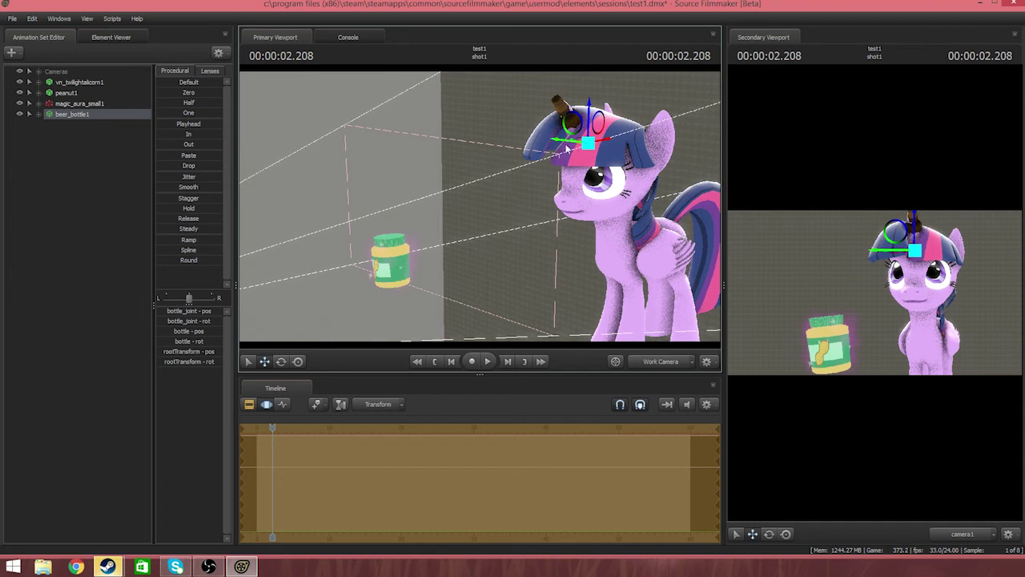
left_click_drag(575, 144, 577, 145)
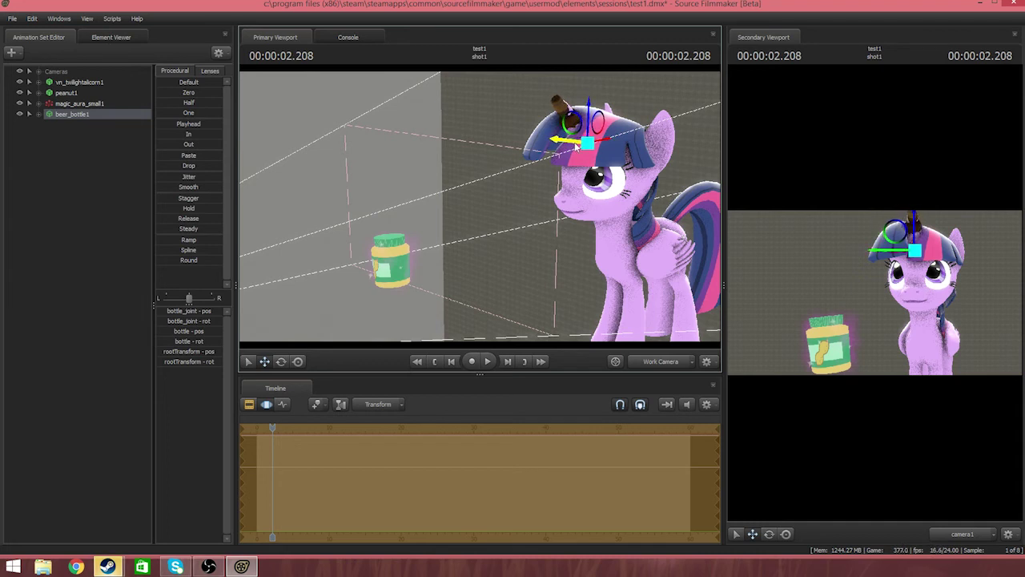
left_click(79, 139)
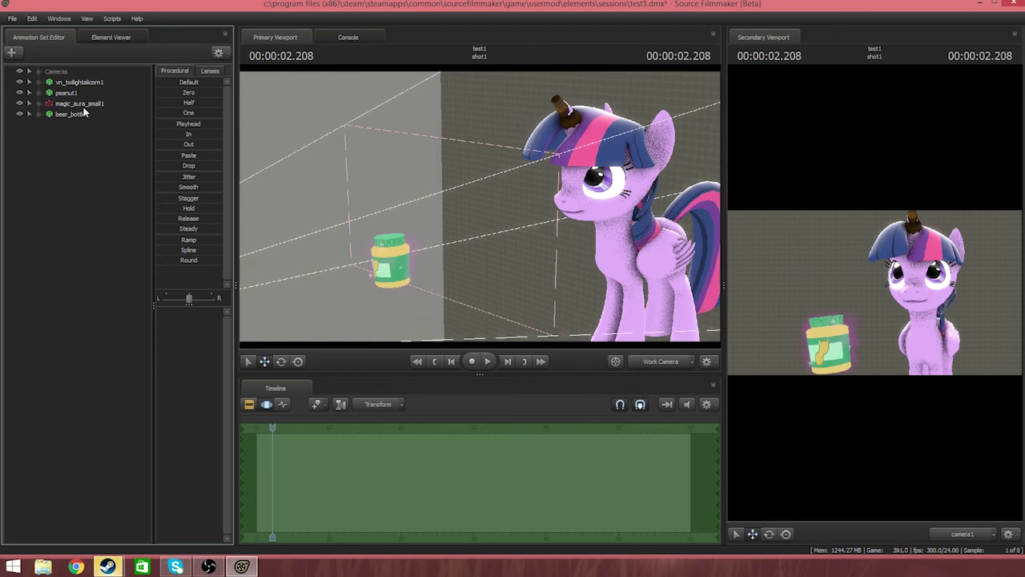
Copy the magic_aura_small1 animation set and paste it into the list as magic_aura_small2.
right_click(69, 173)
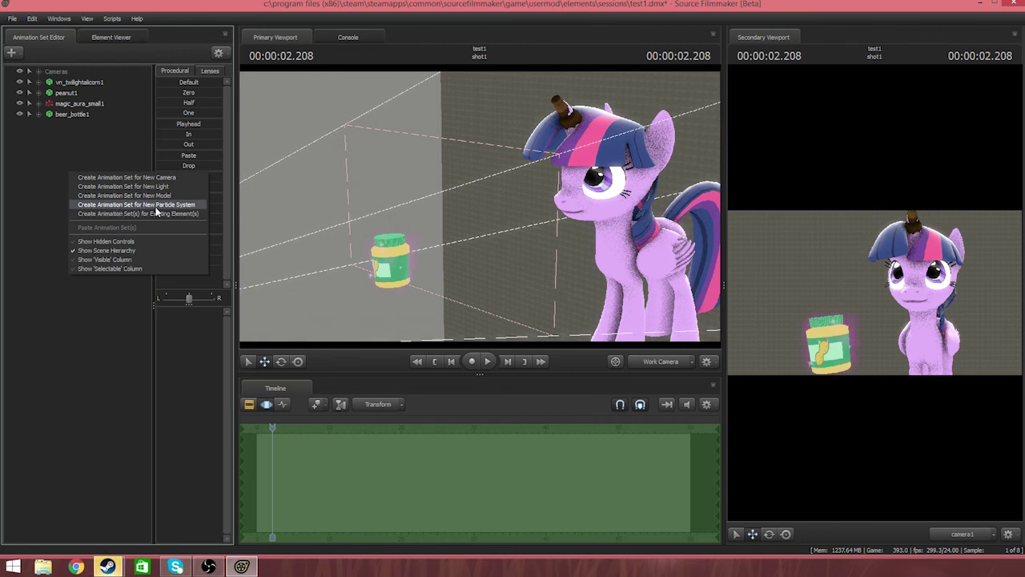
left_click(64, 146)
right_click(73, 105)
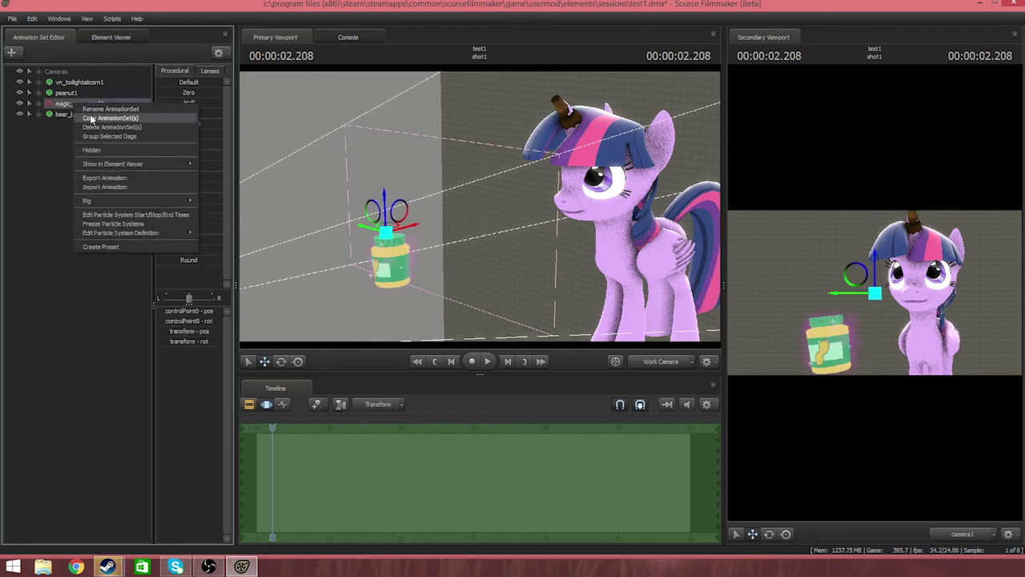
left_click(109, 117)
right_click(73, 110)
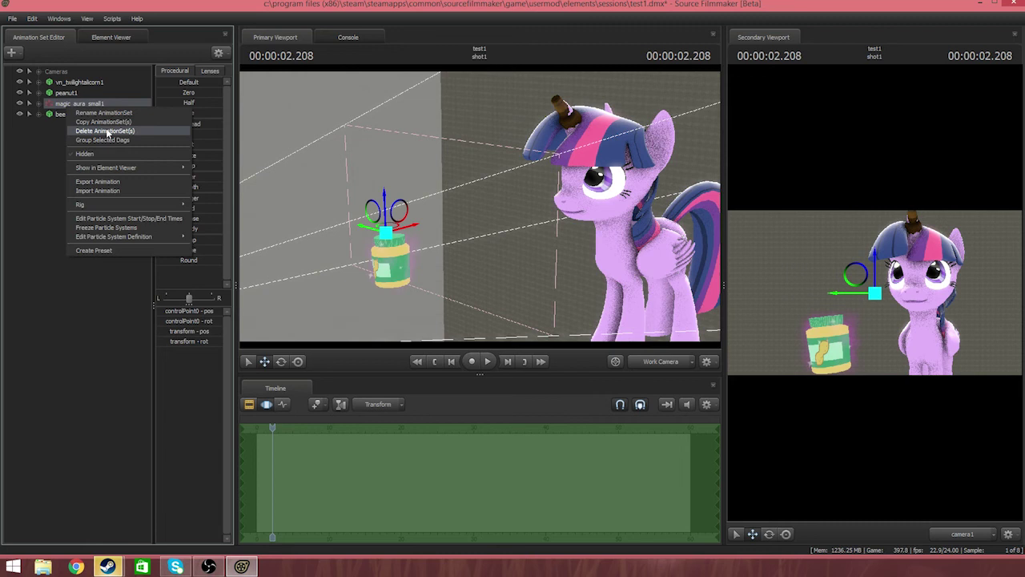
left_click(110, 123)
right_click(62, 148)
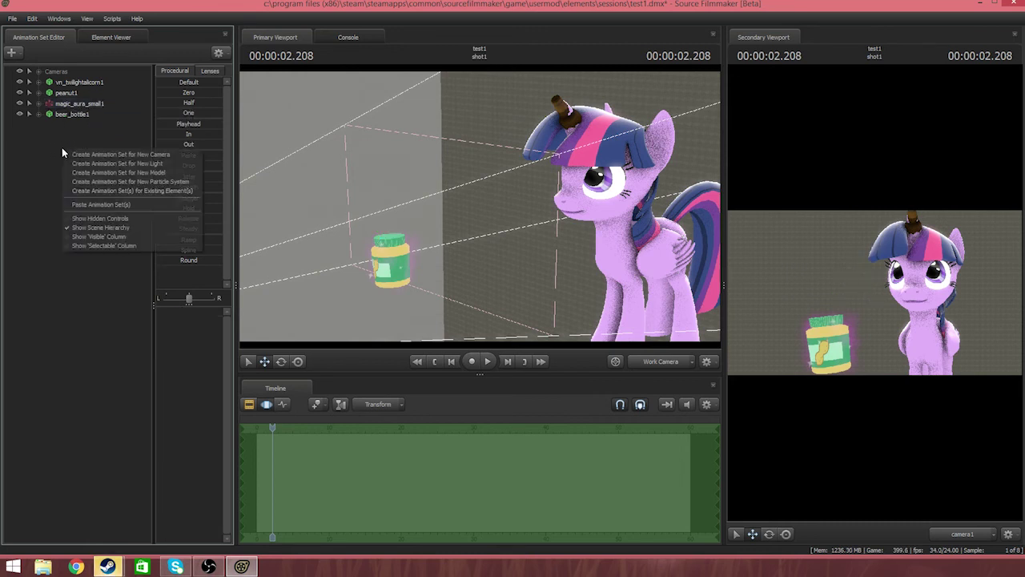
left_click(97, 205)
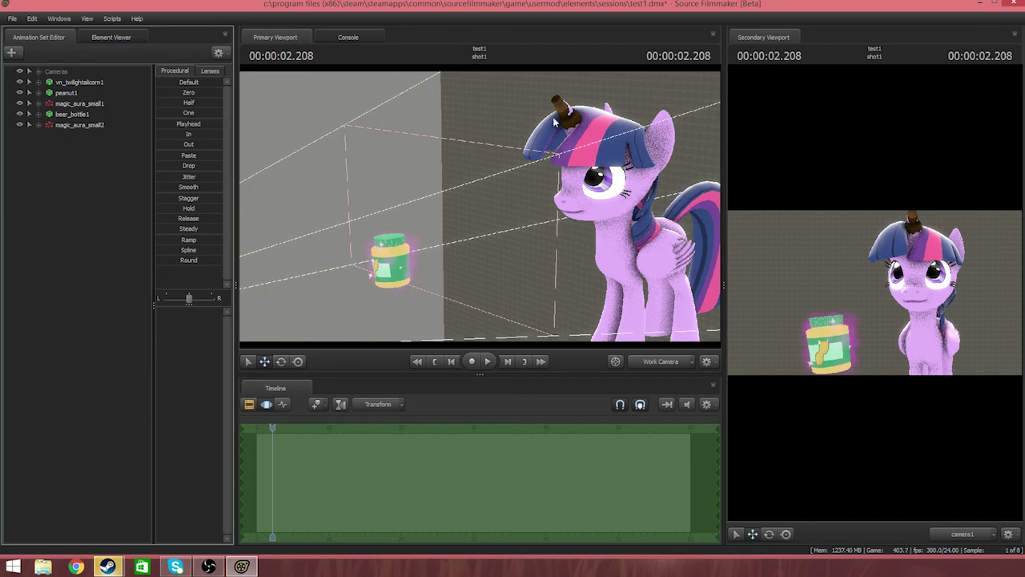
View beer_bottle1 in the Element Viewer and copy its beer_bottle_GameModel child element.
left_click(62, 117)
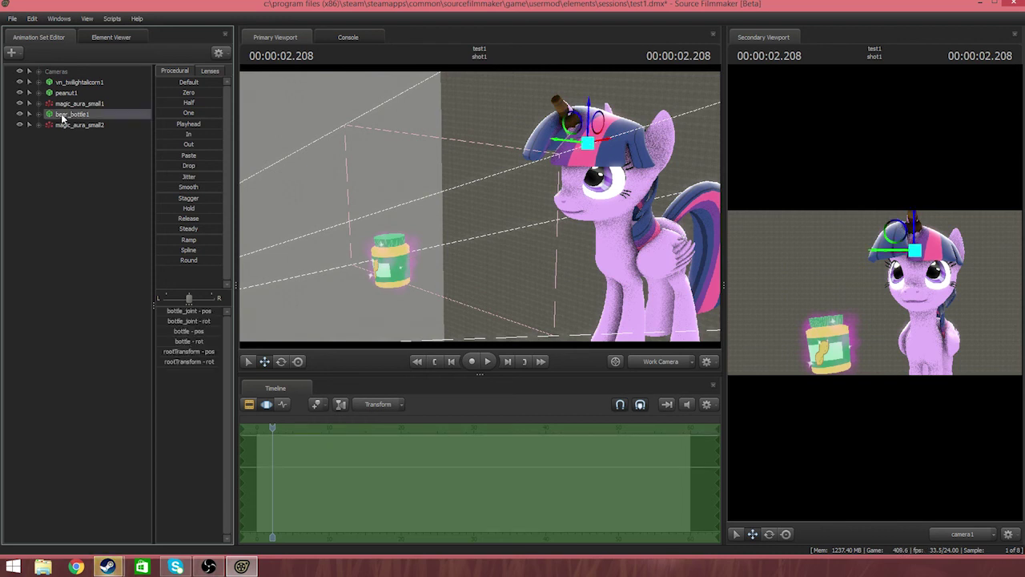
right_click(63, 118)
mouse_move(125, 175)
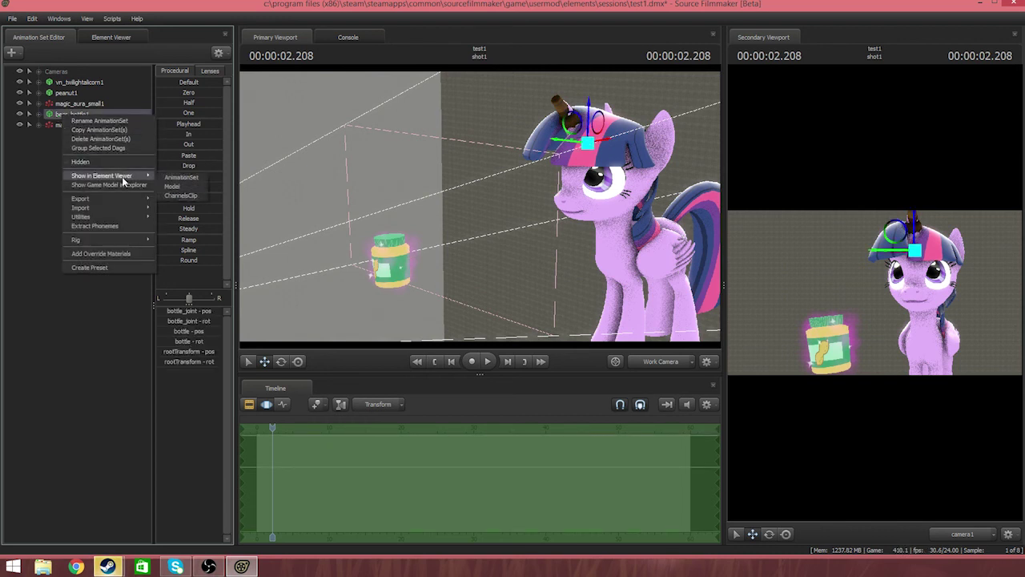
left_click(182, 185)
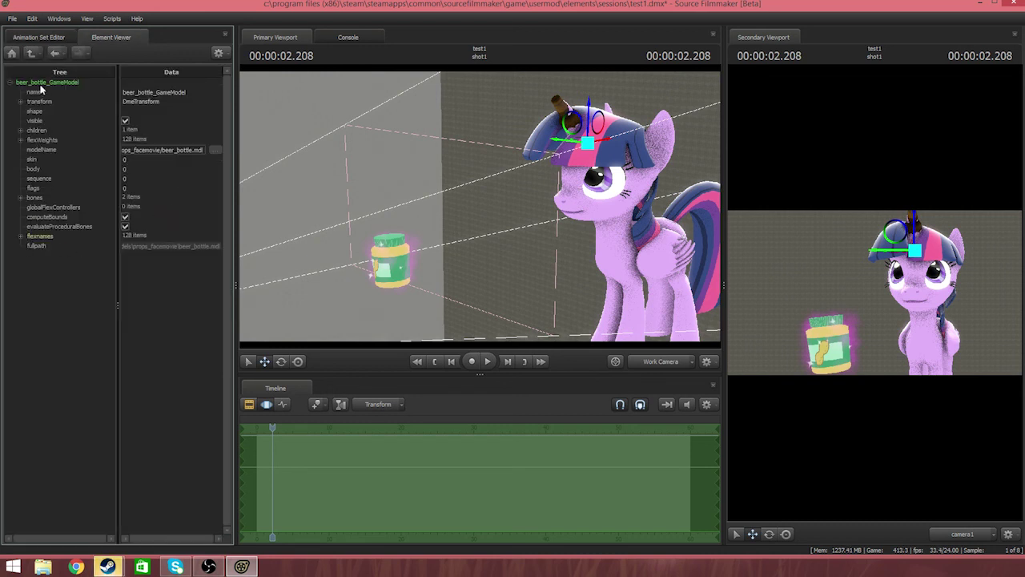
left_click(30, 56)
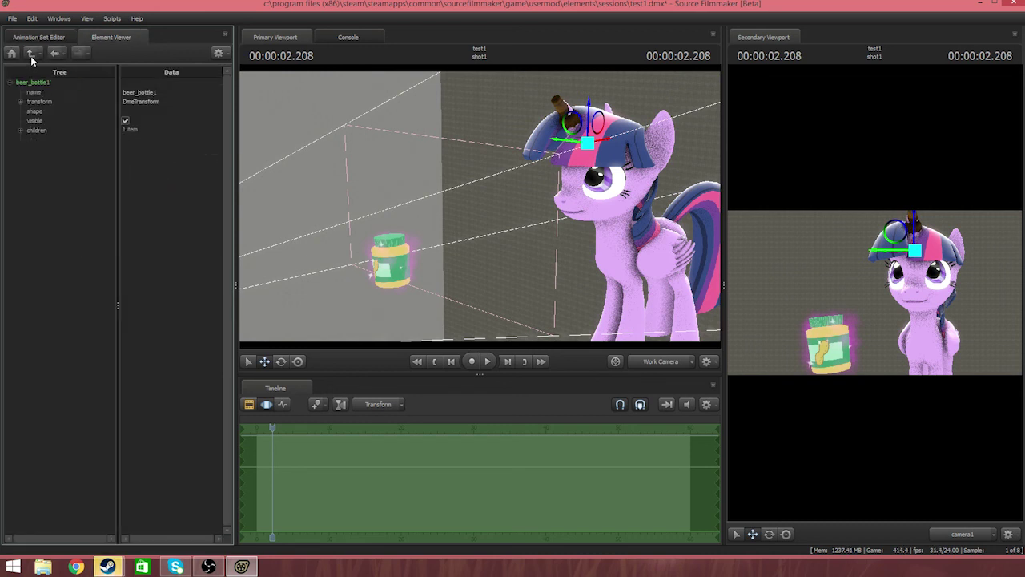
left_click(21, 131)
right_click(77, 140)
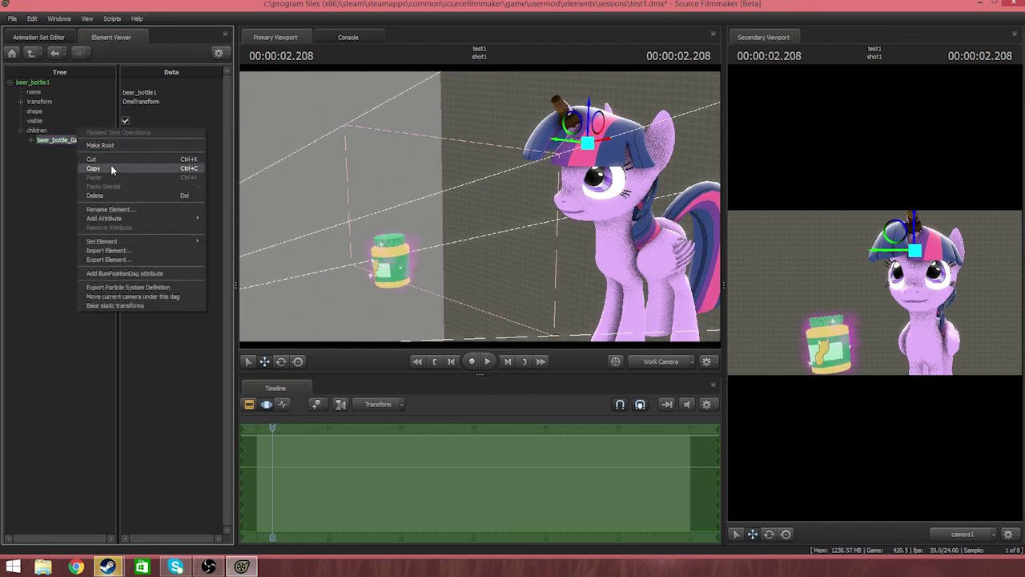
left_click(111, 165)
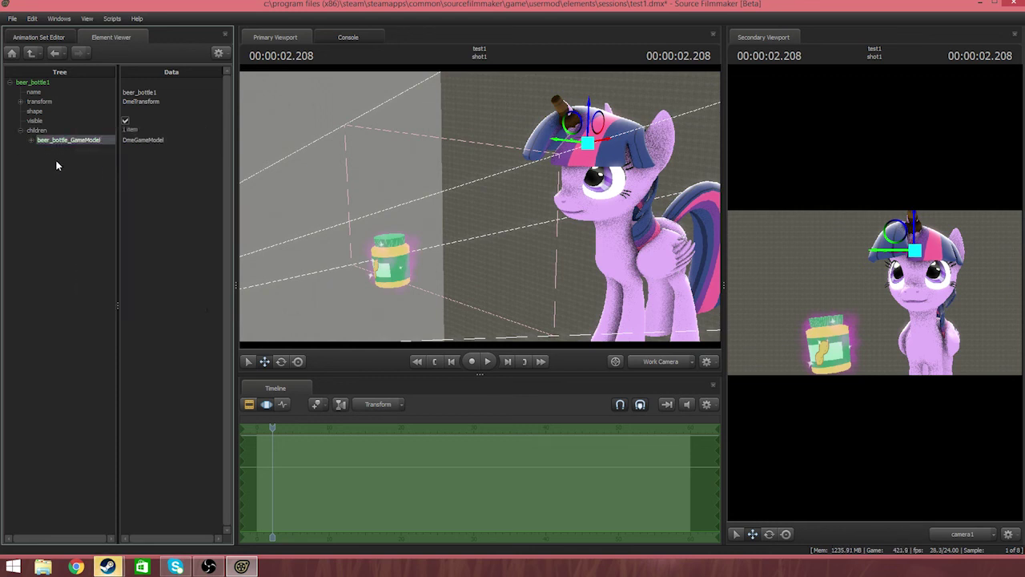
left_click(54, 39)
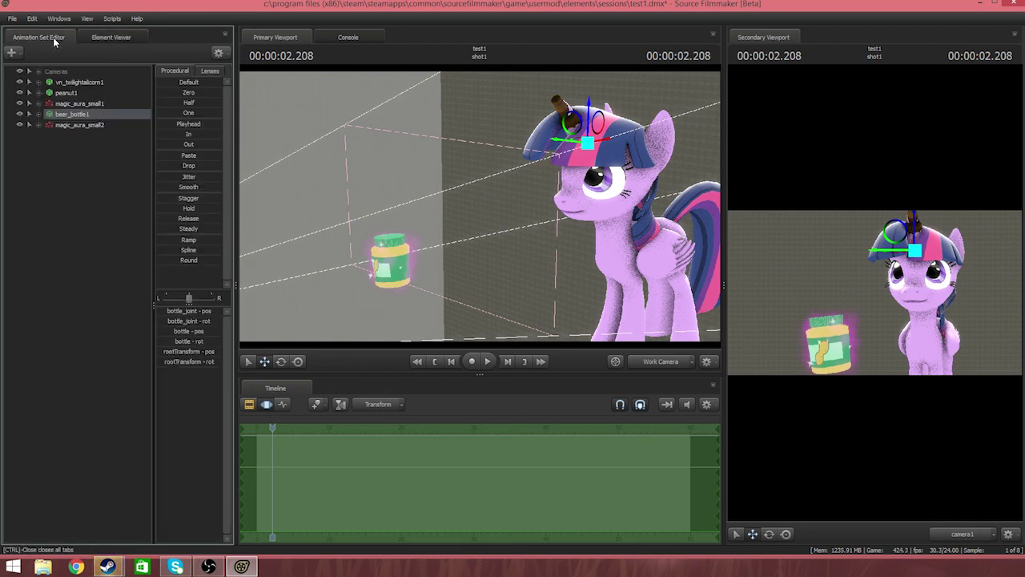
Open magic_aura_small2's particle system elements and delete peanut_GameModel from its controlModels.
left_click(71, 126)
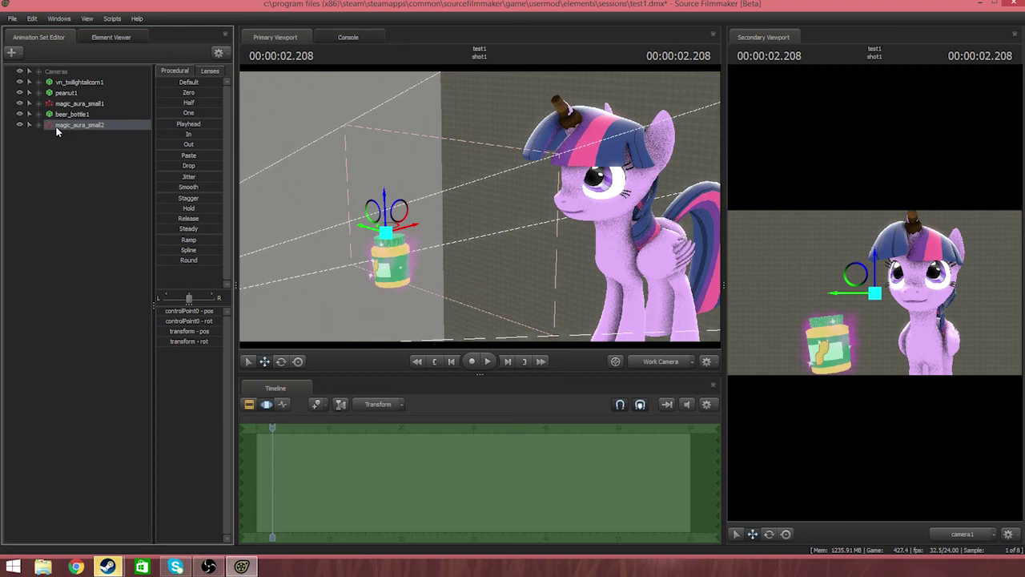
right_click(97, 126)
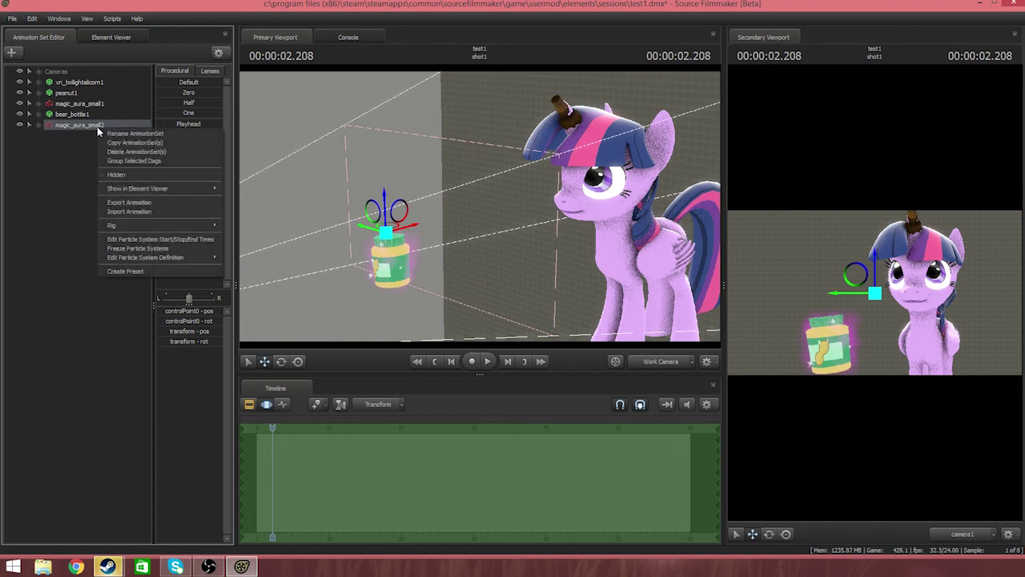
mouse_move(145, 189)
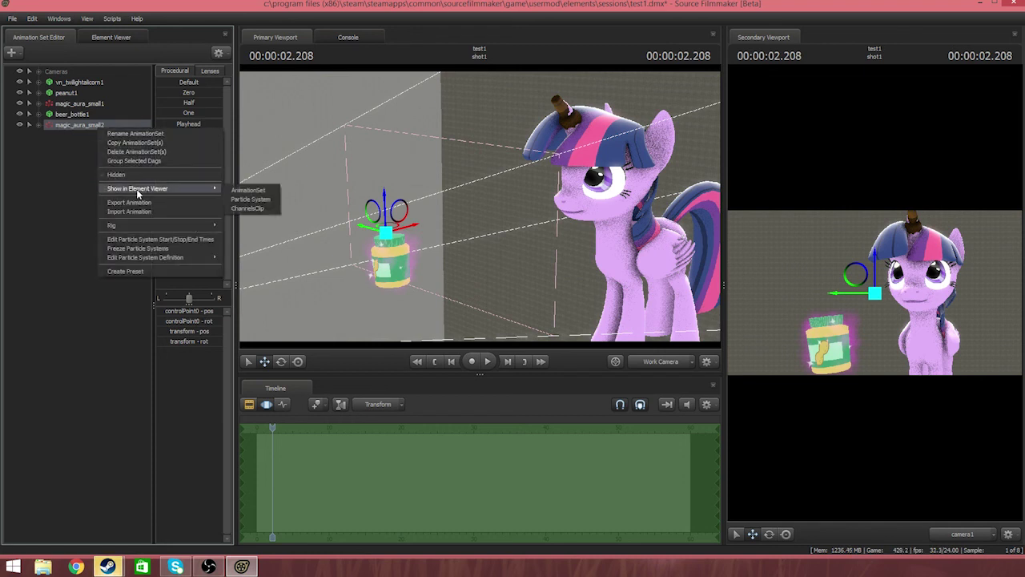
left_click(246, 199)
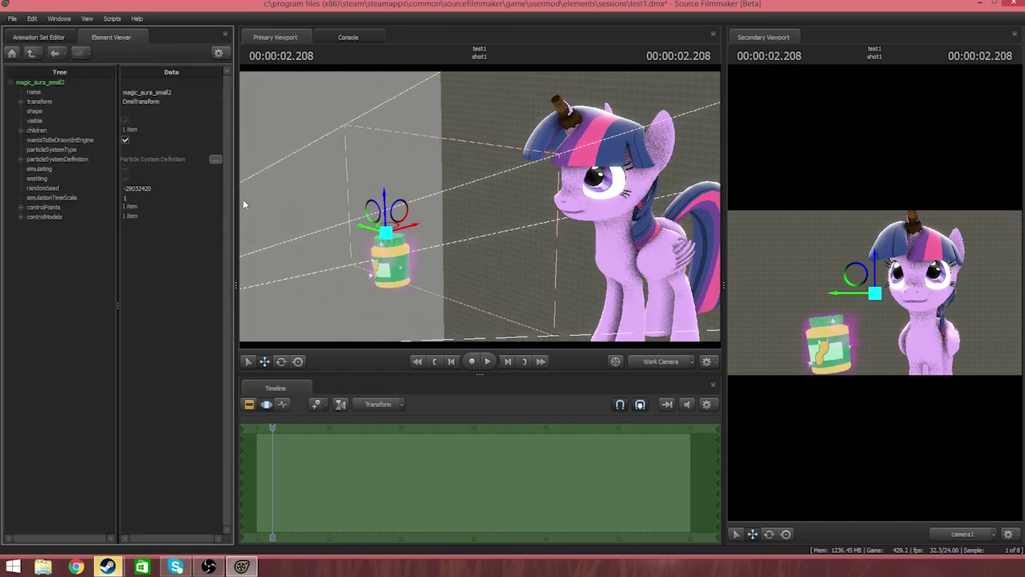
left_click(21, 217)
right_click(50, 227)
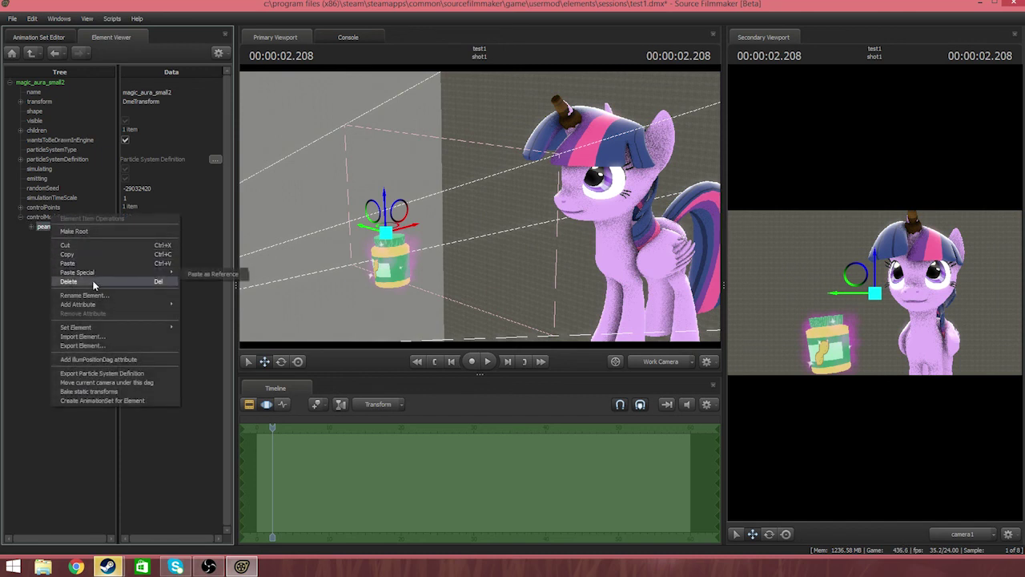
left_click(92, 283)
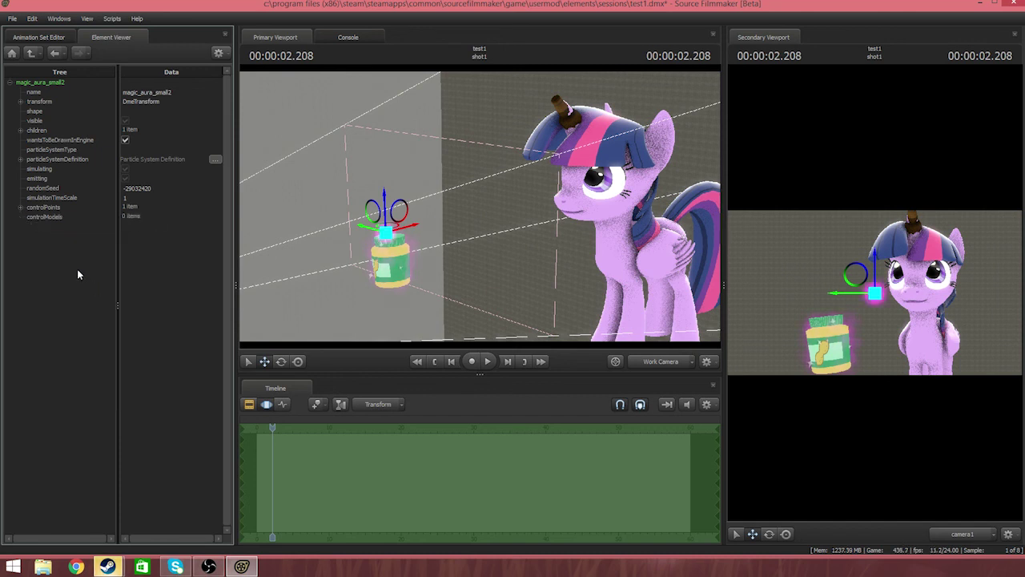
Paste beer_bottle_GameModel into controlModels as a reference.
right_click(46, 216)
mouse_move(83, 252)
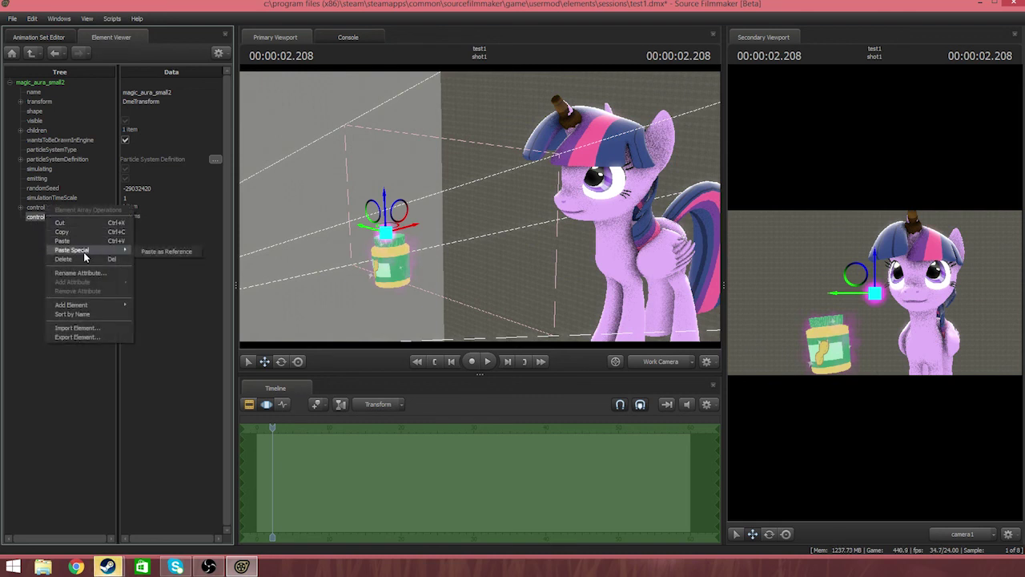
left_click(35, 243)
right_click(45, 218)
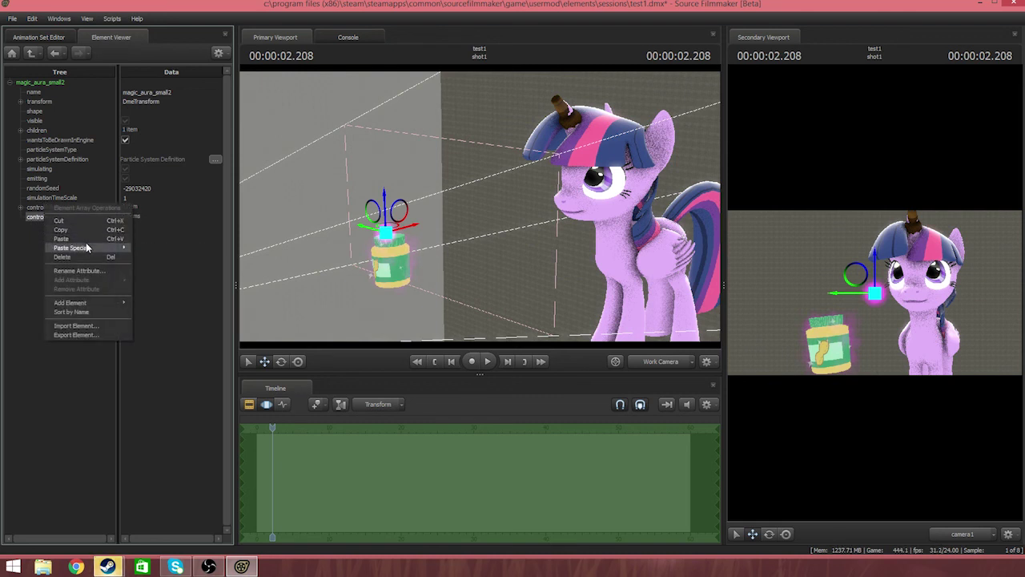
mouse_move(88, 248)
left_click(149, 250)
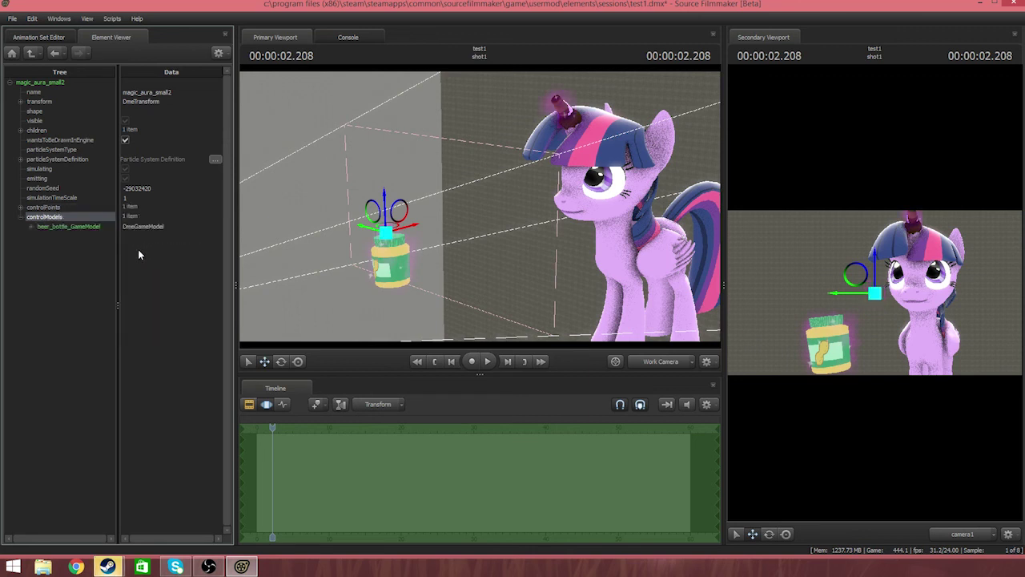
Hide beer_bottle1 in the Animation Set Editor, leaving only the magenta glow at the horn.
left_click(60, 38)
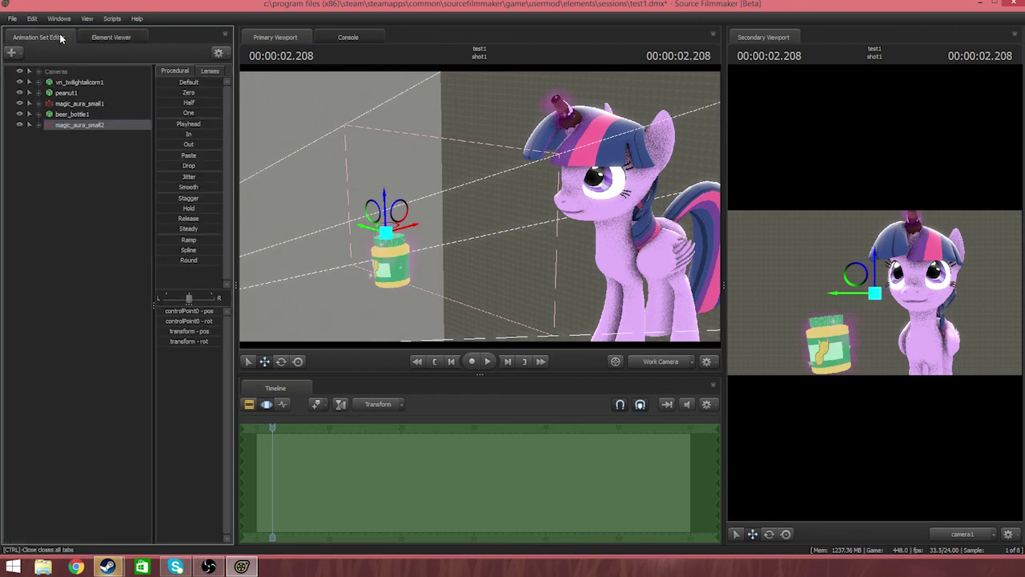
left_click(82, 178)
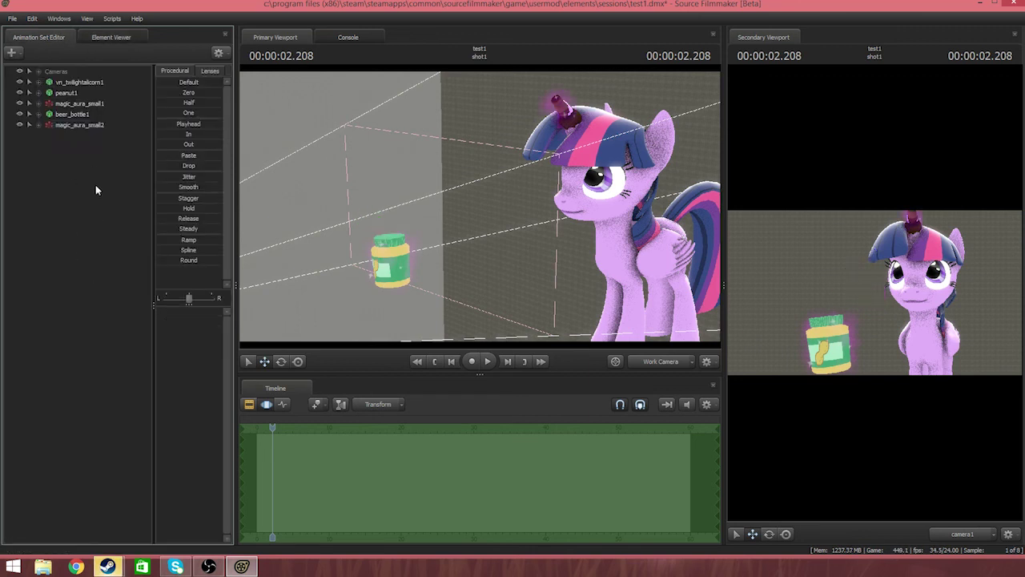
left_click(20, 115)
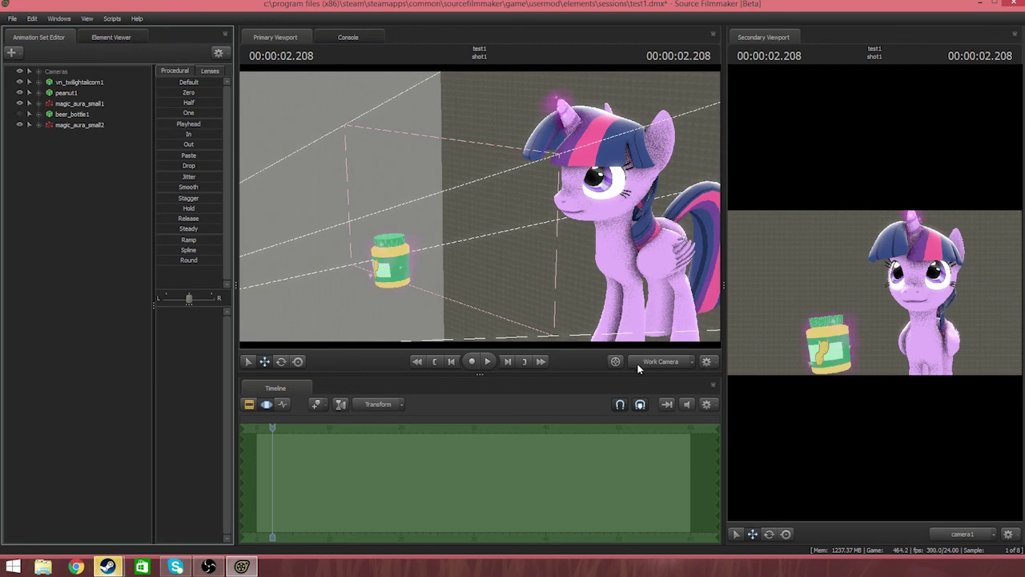
Rotate Twilight's neck bone slightly, collapse her controls, and switch the timeline to the Clip Editor.
left_click(612, 235)
left_click(281, 361)
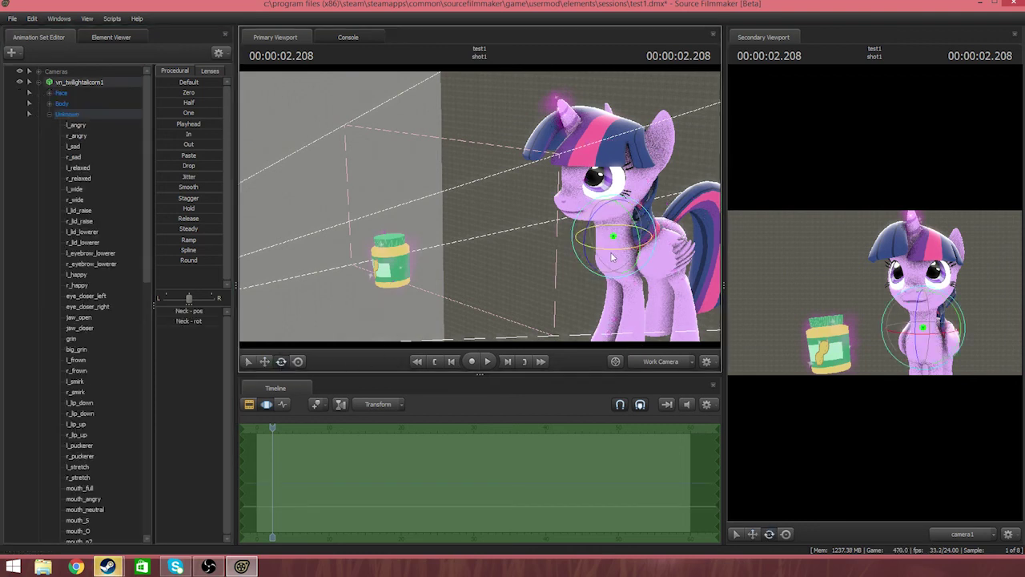
left_click_drag(611, 255, 610, 255)
left_click(48, 114)
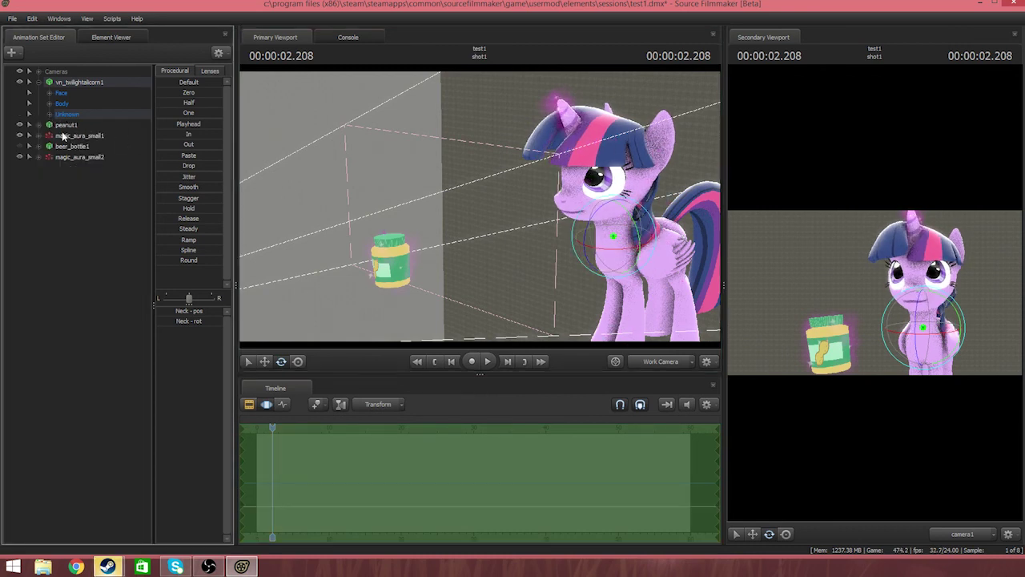
left_click(38, 83)
left_click(65, 152)
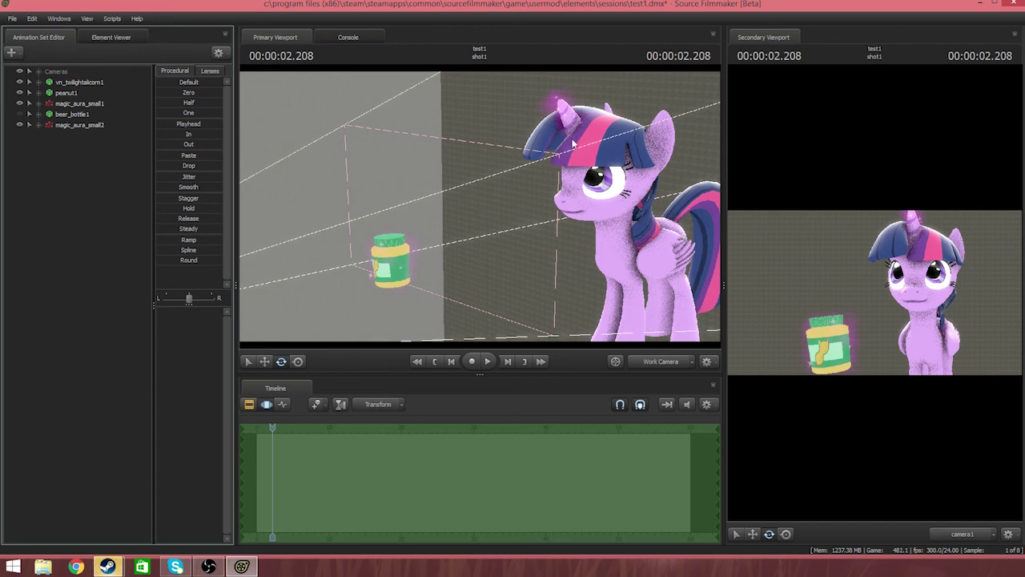
left_click(266, 404)
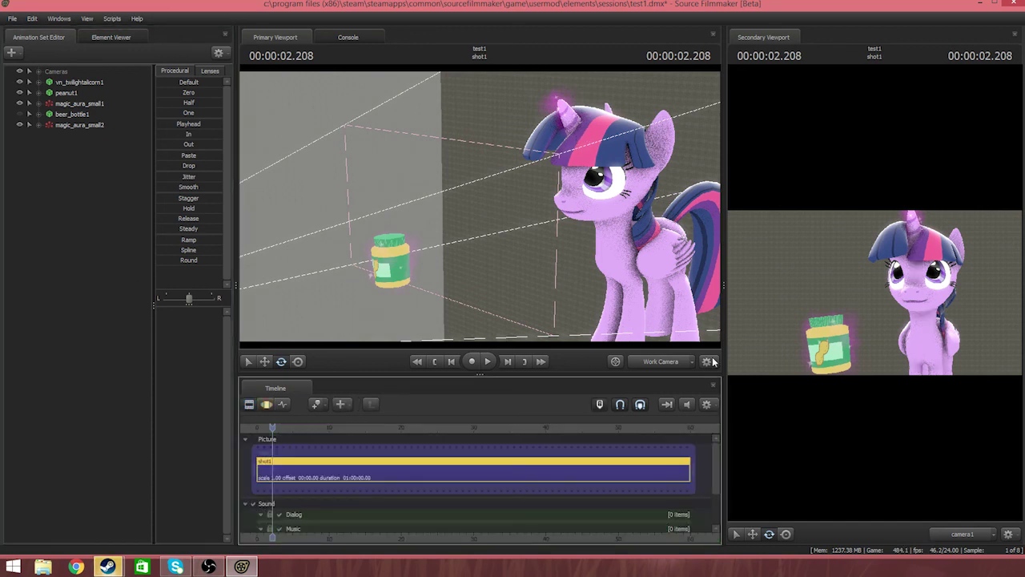